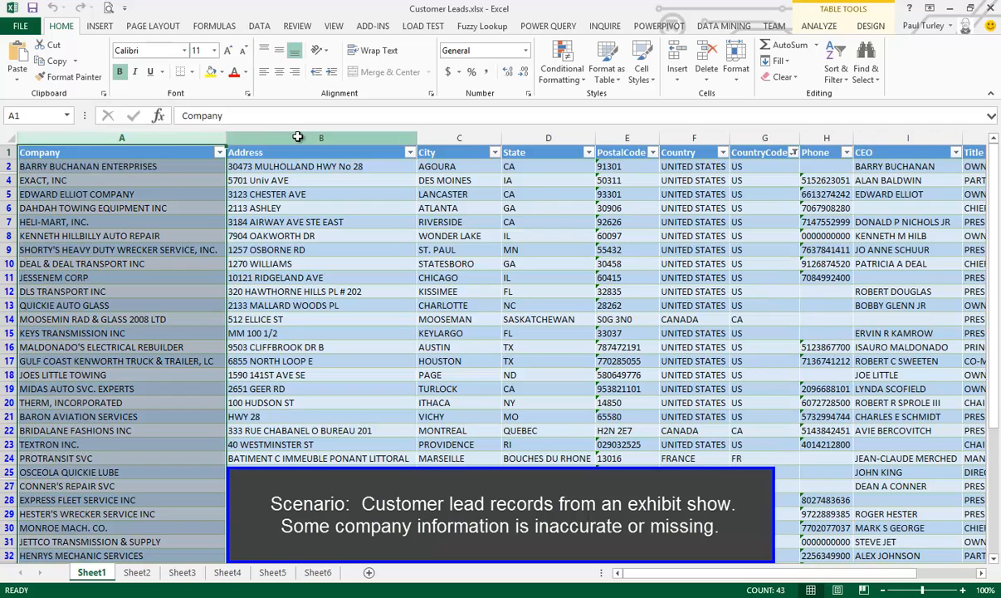
# Review the customer leads table: the Address column, the CountryCode filter options and the columns further along
pyautogui.click(297, 137)
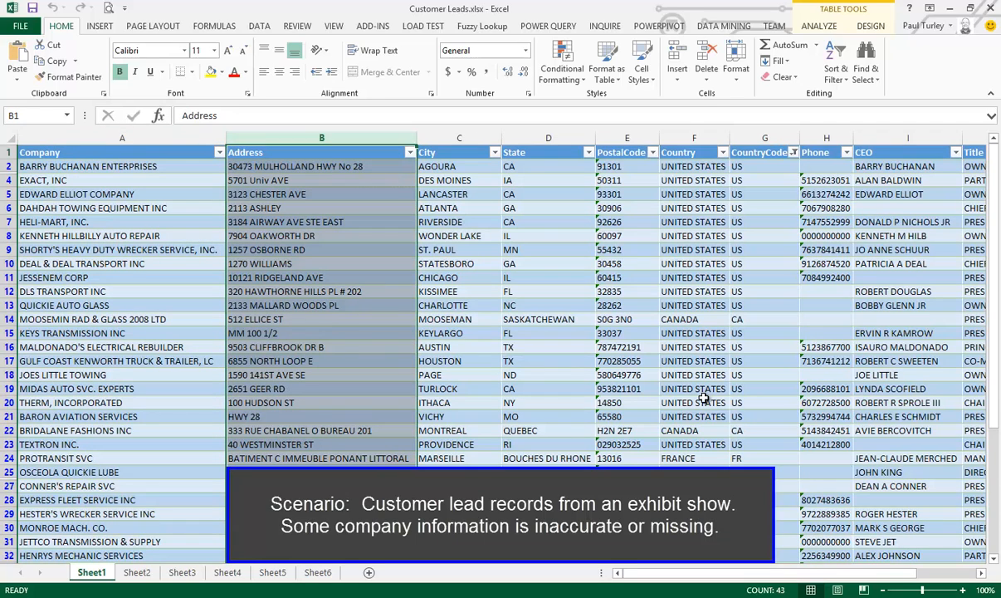
pyautogui.click(794, 153)
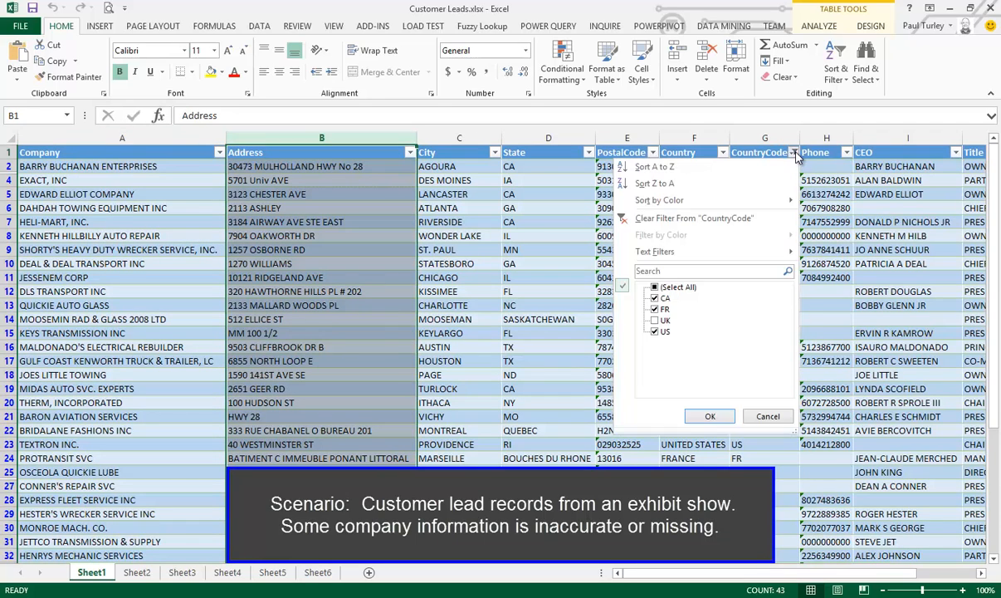
pyautogui.click(769, 418)
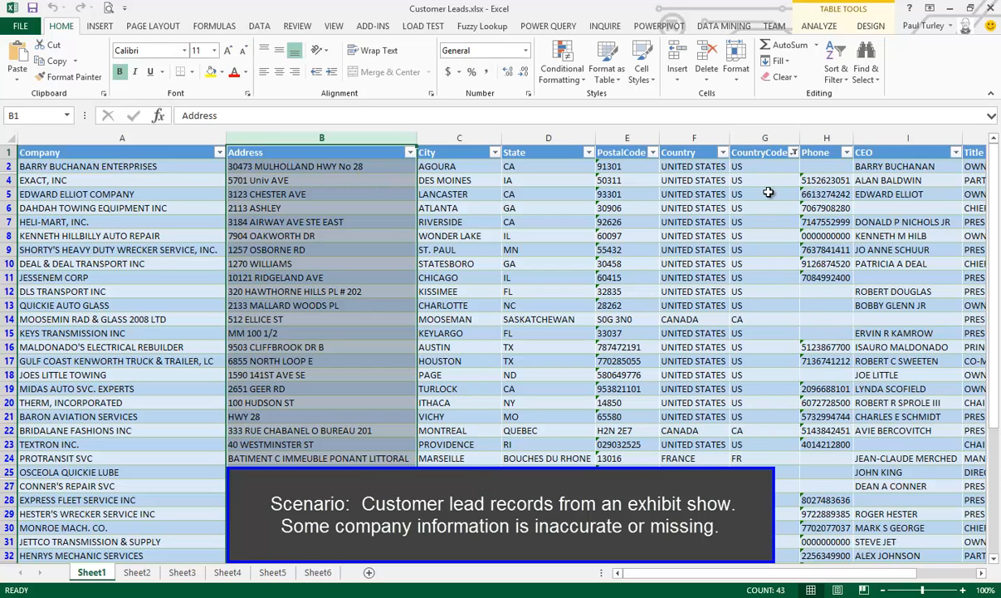
pyautogui.moveTo(822, 573); pyautogui.dragTo(613, 529)
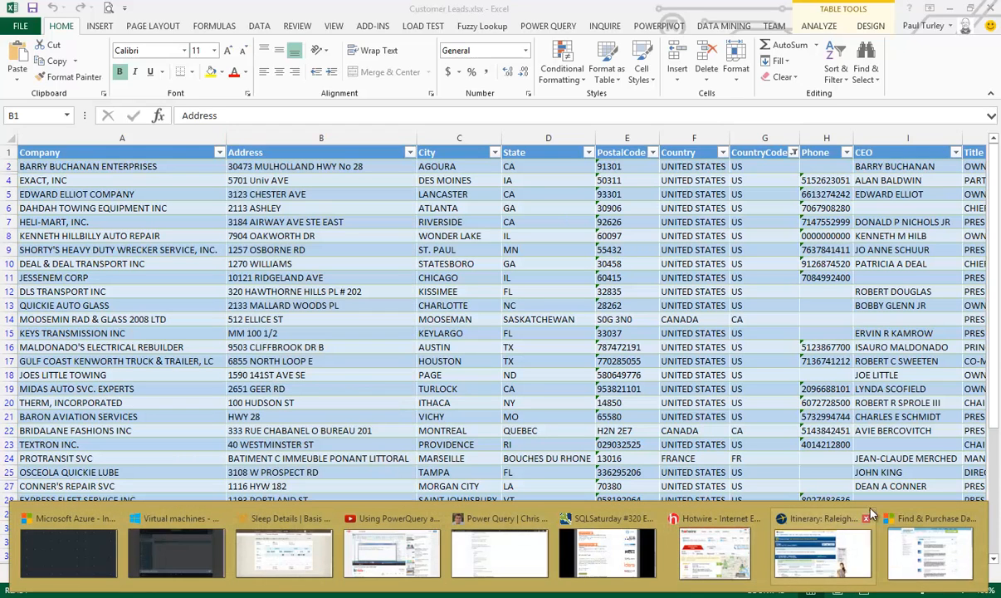
# Switch to the Microsoft Azure Marketplace site in the browser and list the data services published by D&B
pyautogui.click(920, 548)
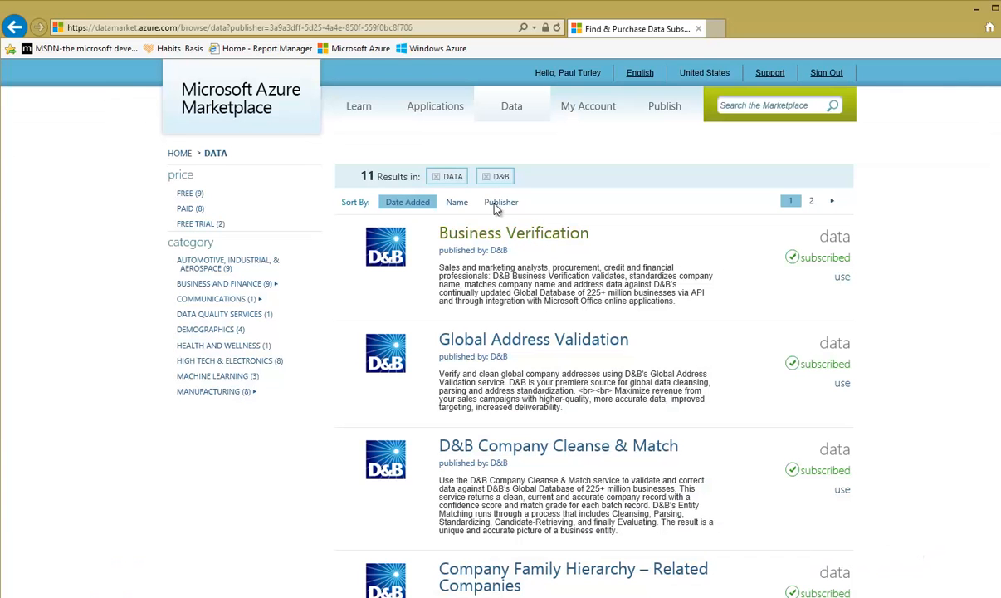
pyautogui.click(247, 105)
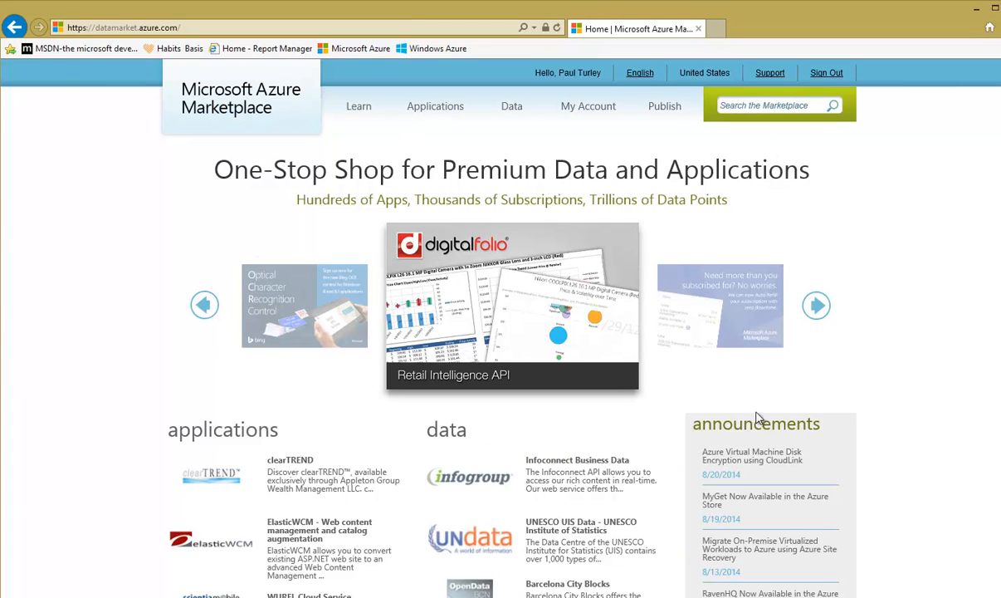
pyautogui.click(513, 109)
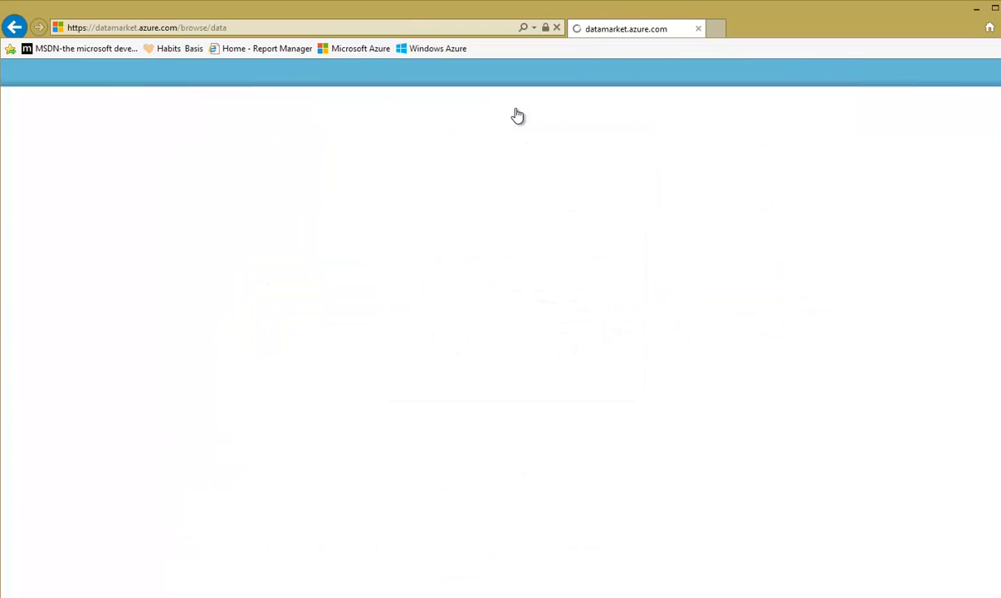
pyautogui.scroll(-3, 120, 464)
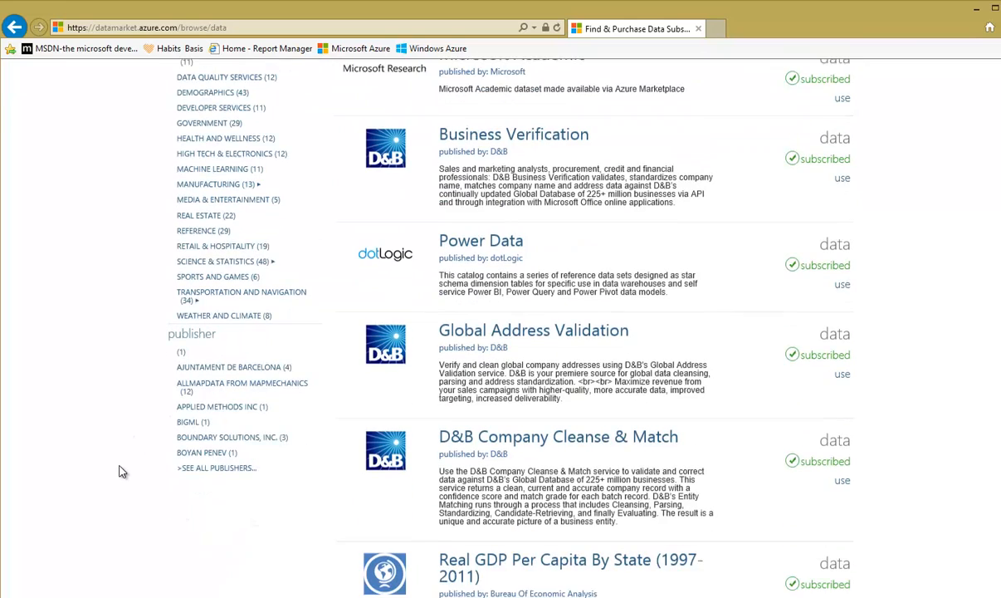
pyautogui.click(218, 462)
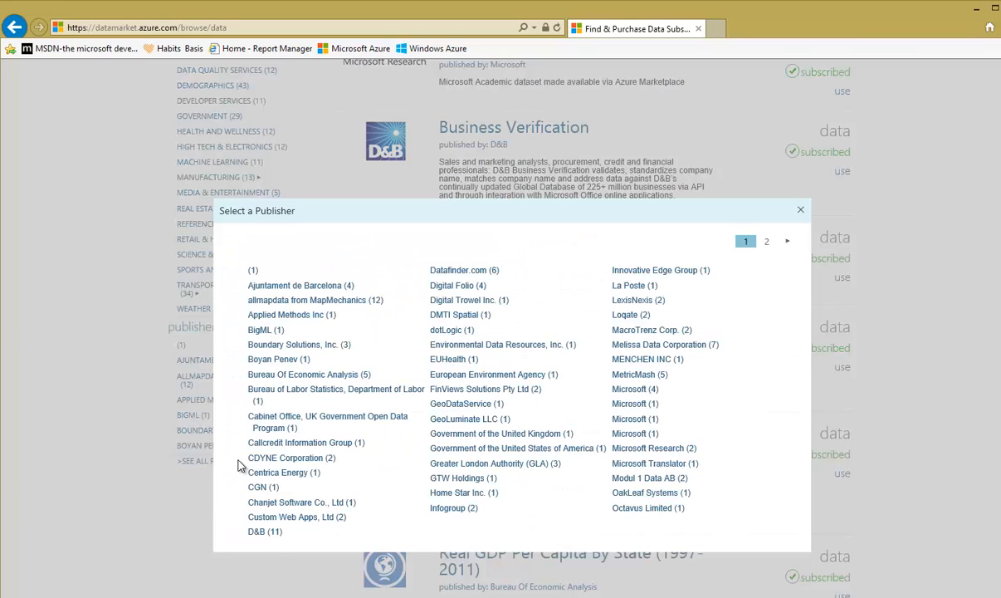
pyautogui.click(264, 532)
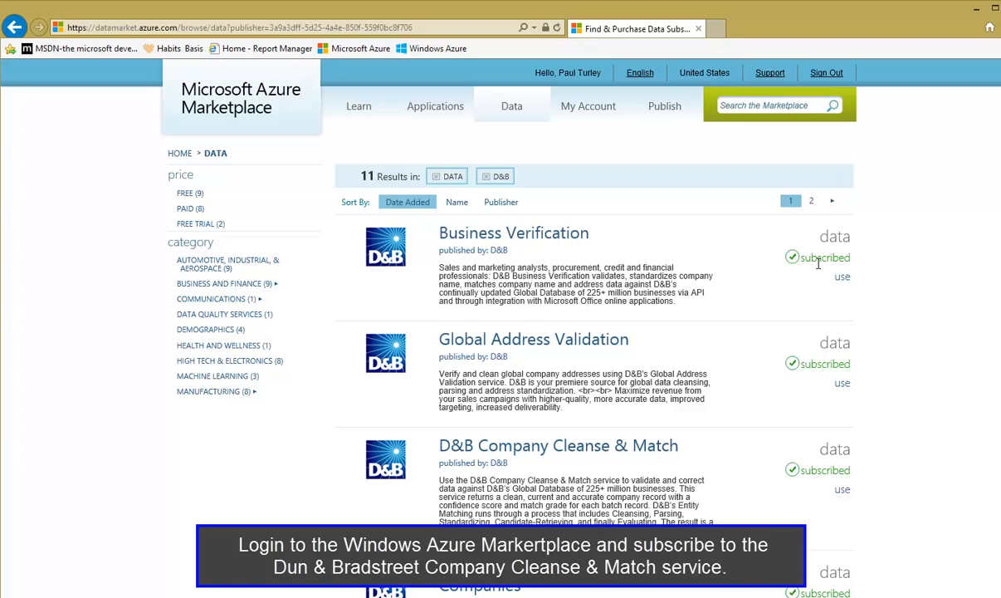
# Switch back to the Customer Leads workbook in Excel and start a Power Query import from Windows Azure Marketplace
pyautogui.click(976, 12)
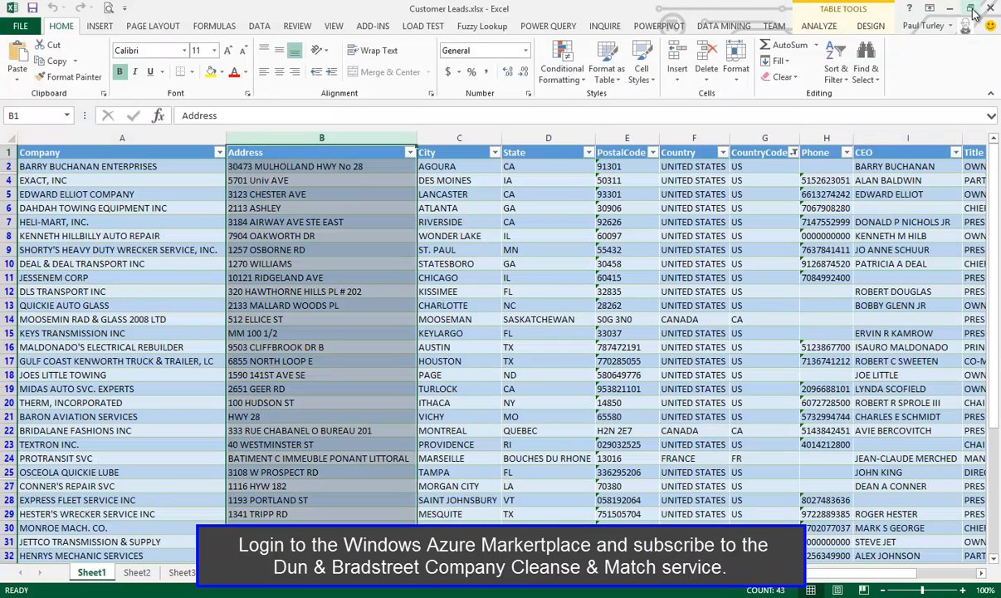
pyautogui.click(559, 28)
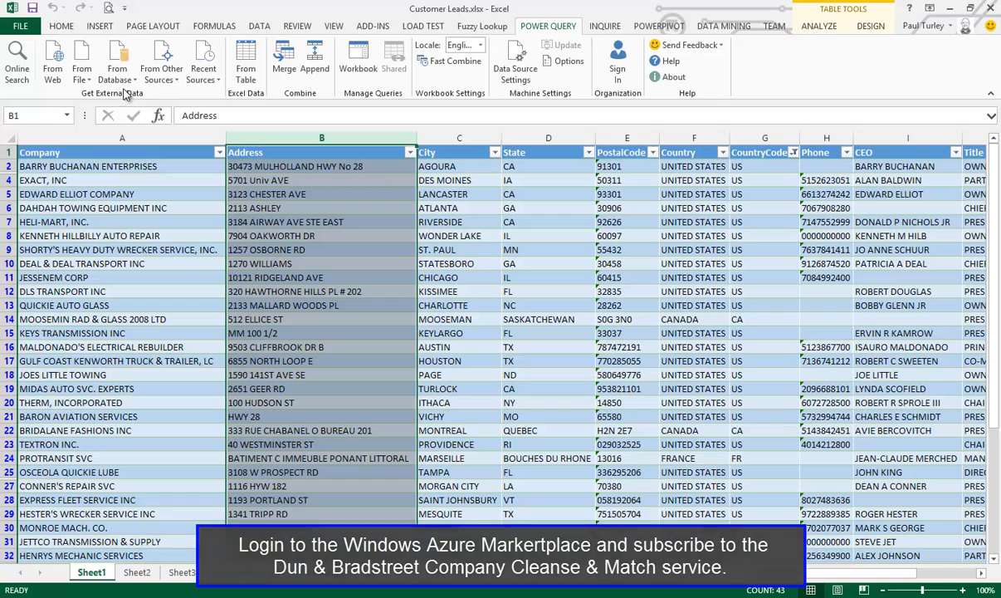
pyautogui.click(161, 70)
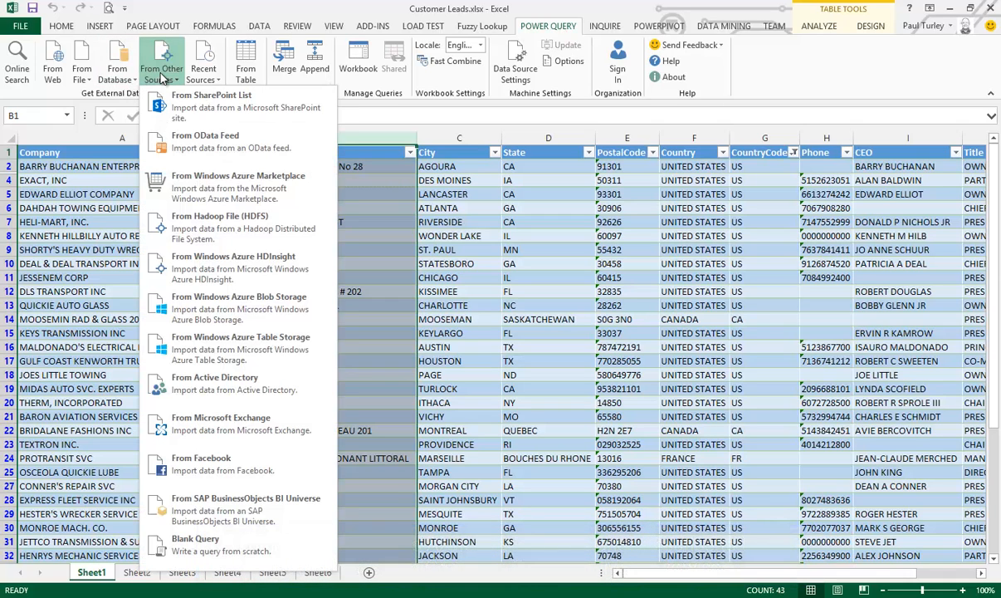
pyautogui.click(214, 189)
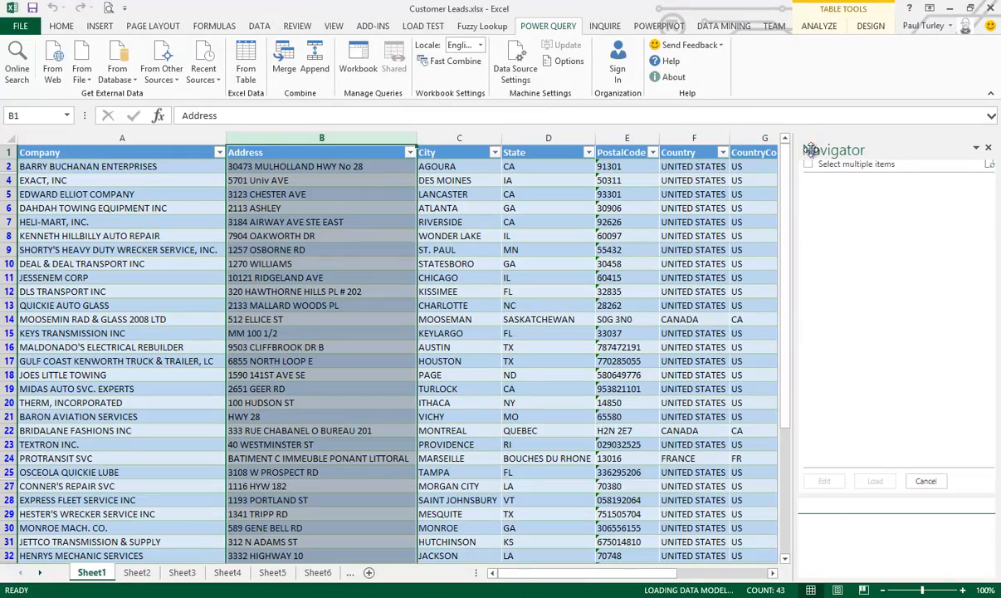
# With multiple selection enabled, pick the CompanyMatchByNameAddress function from the Business Verification feed and open it for editing
pyautogui.click(807, 173)
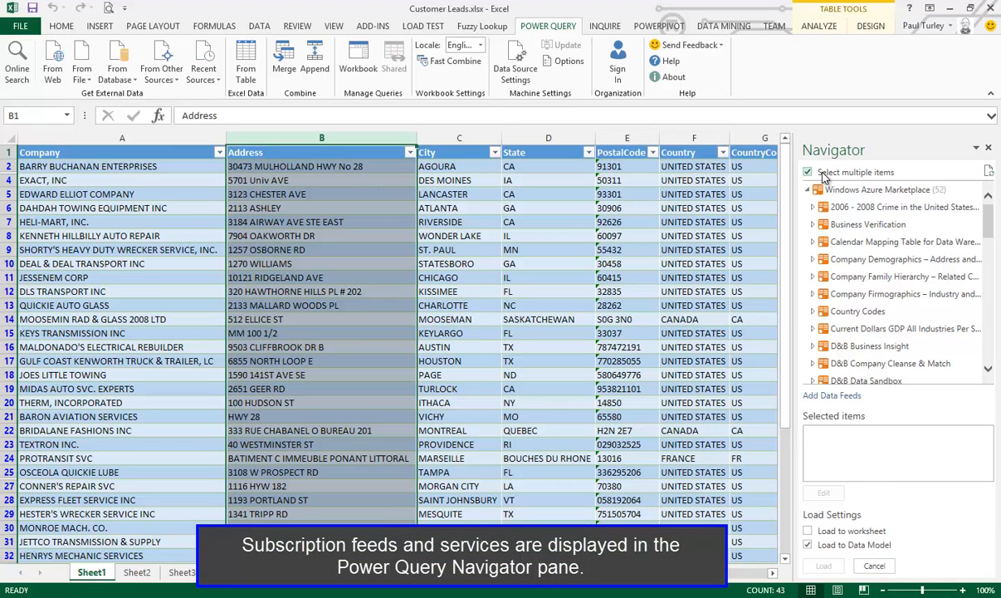
pyautogui.click(814, 226)
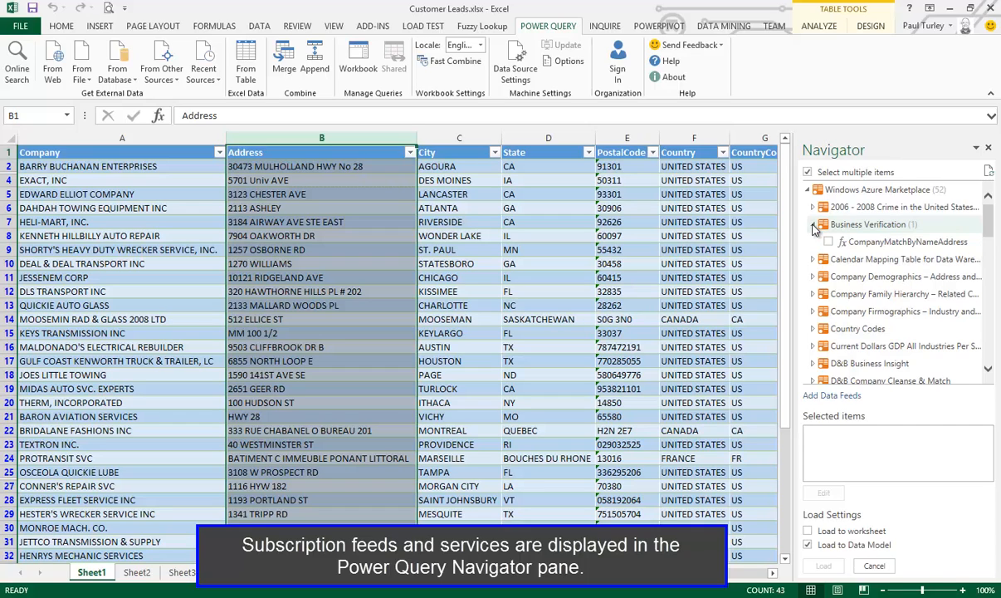
pyautogui.click(829, 241)
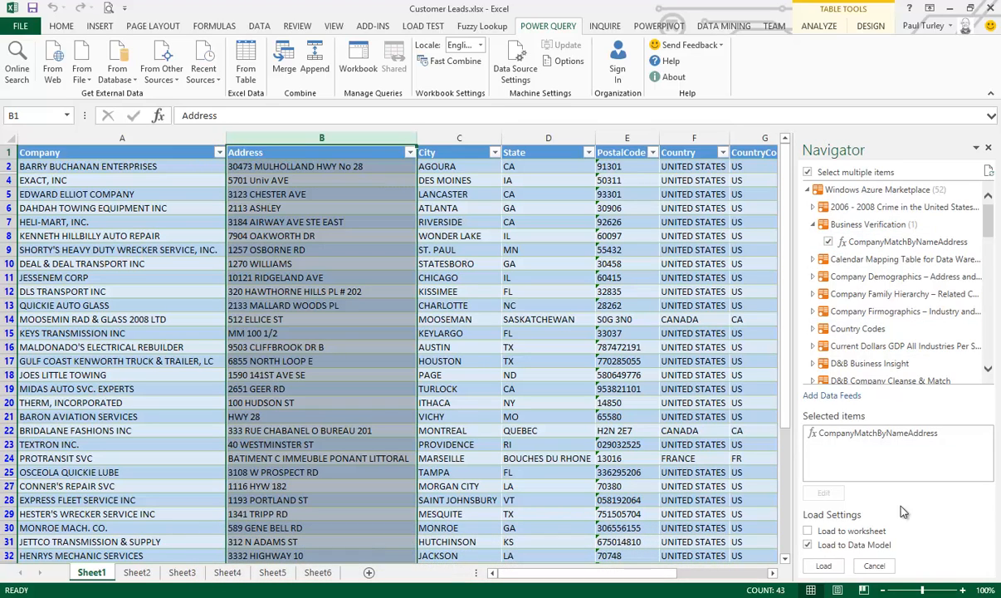
pyautogui.click(859, 437)
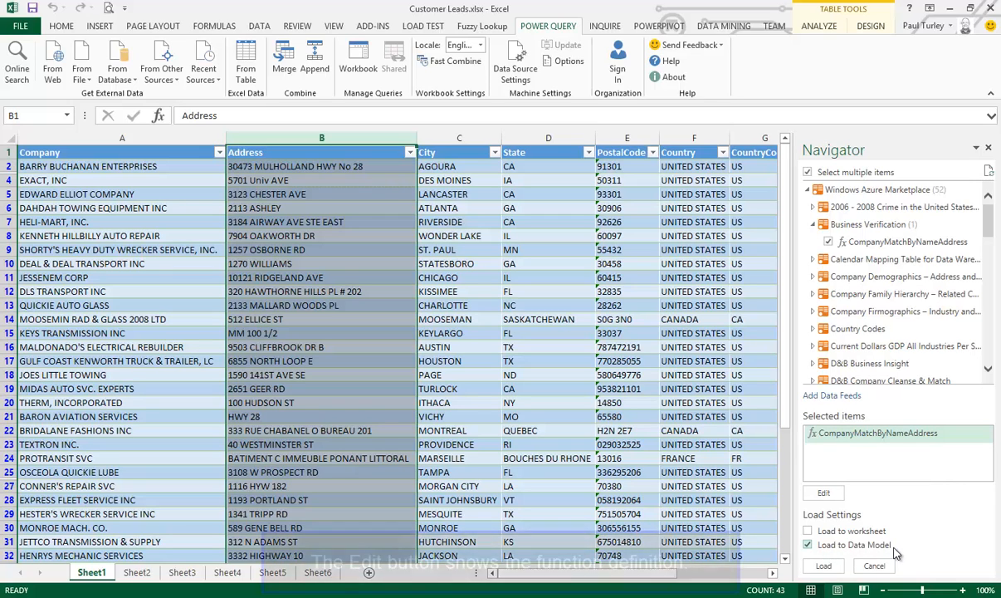
pyautogui.click(824, 493)
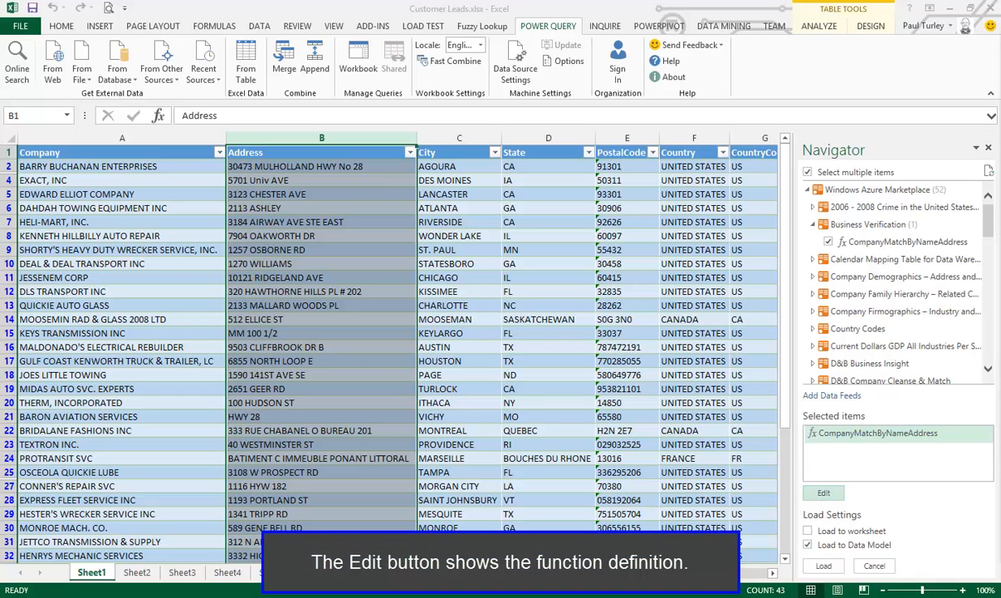
pyautogui.moveTo(1000, 76); pyautogui.dragTo(347, 41)
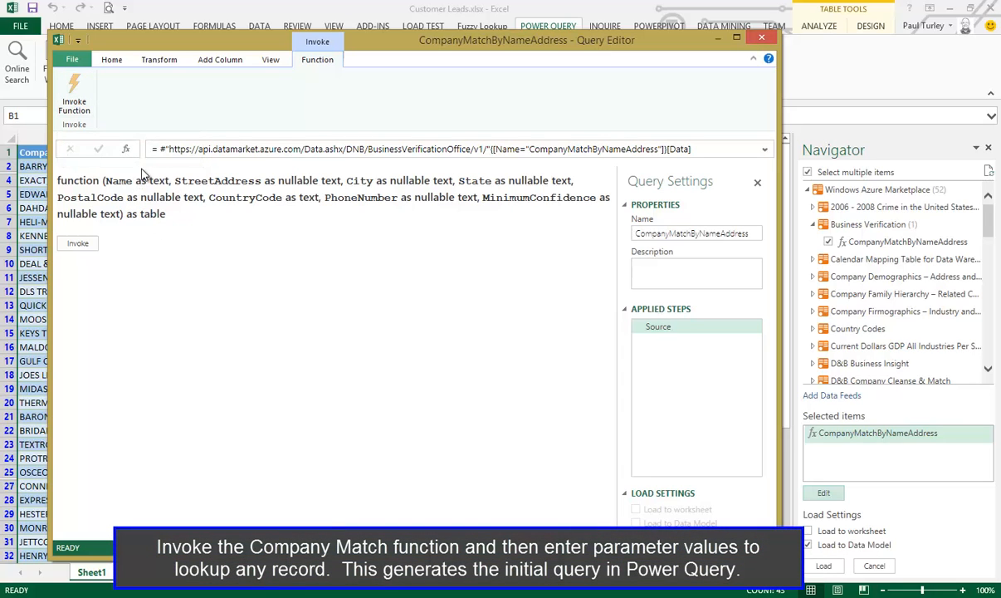
# Invoke the company match function and enter McDonalds as the Name and Hazel Dell as the City
pyautogui.click(72, 85)
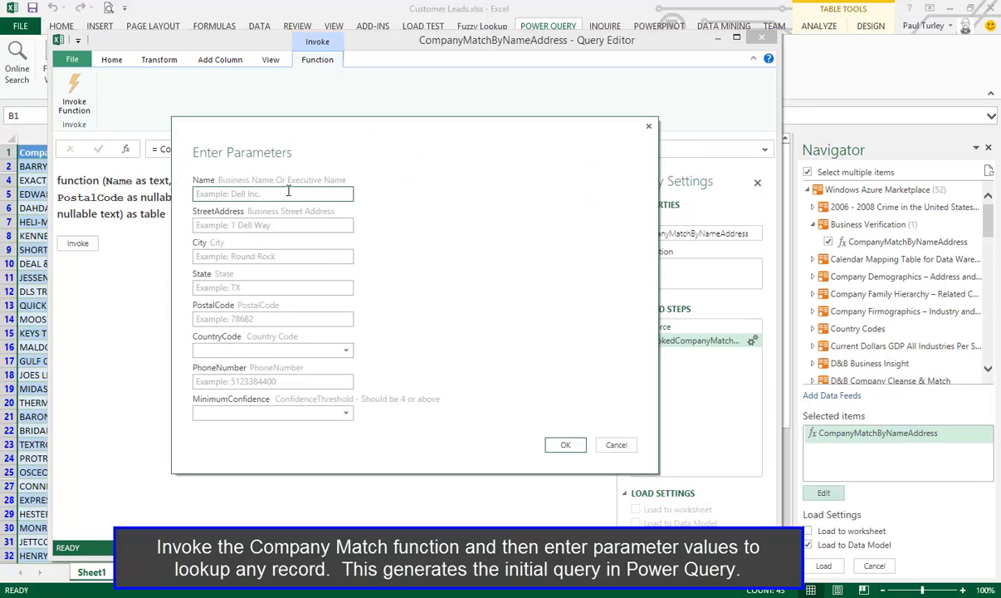
pyautogui.write('Mc')
pyautogui.press('Tab')
pyautogui.press('Tab')
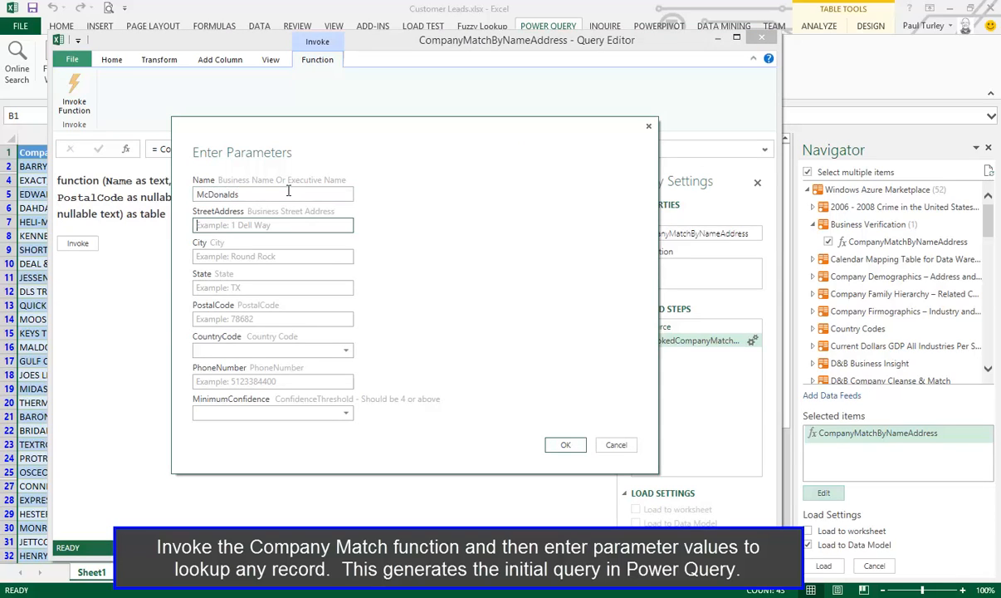
pyautogui.write('Haz')
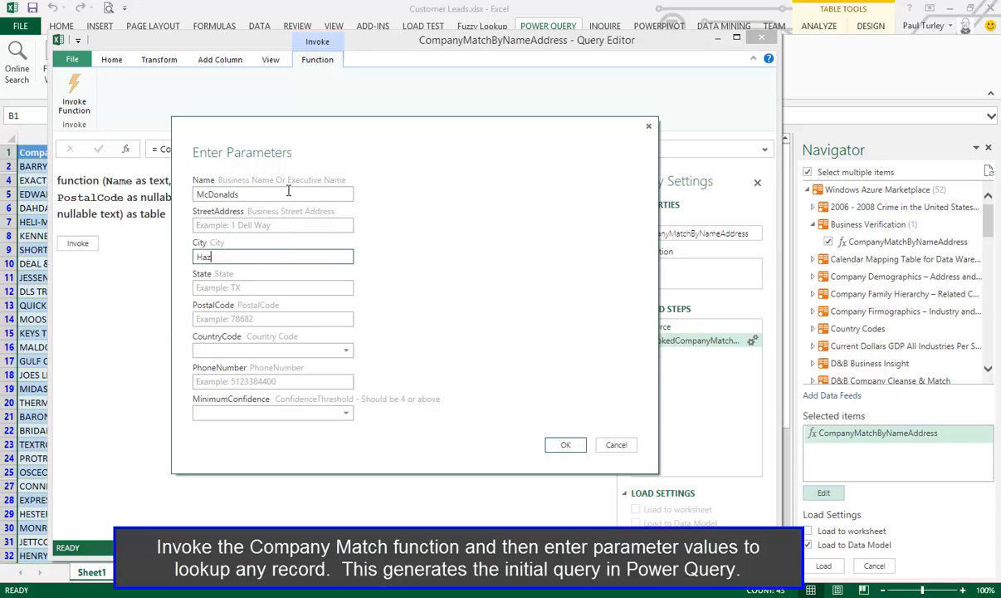
pyautogui.write('el Dell')
pyautogui.press('Tab')
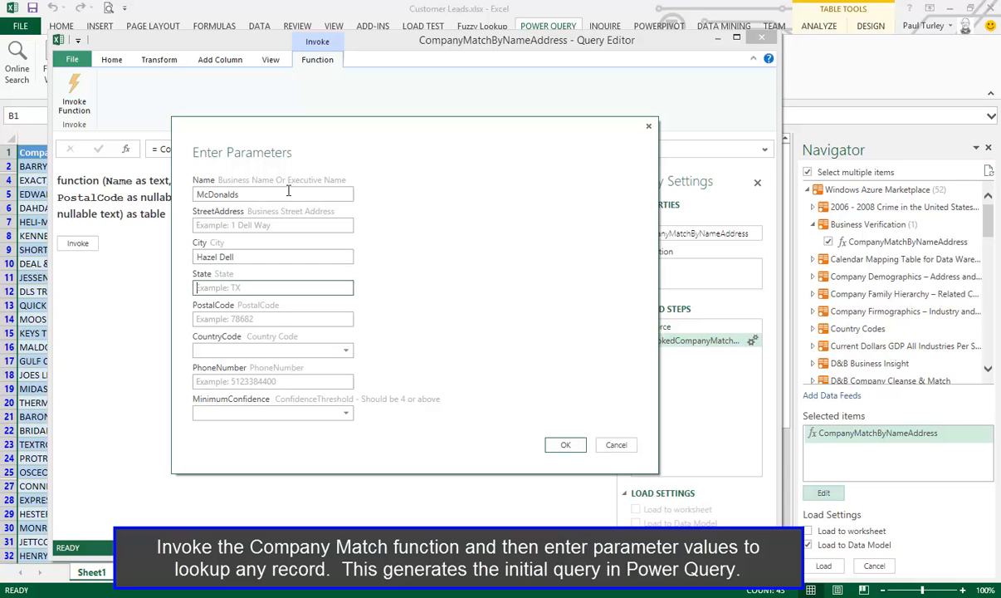
# Set the function's State parameter to WA and its PostalCode to 98685
pyautogui.write('WA')
pyautogui.press('Tab')
pyautogui.write('98')
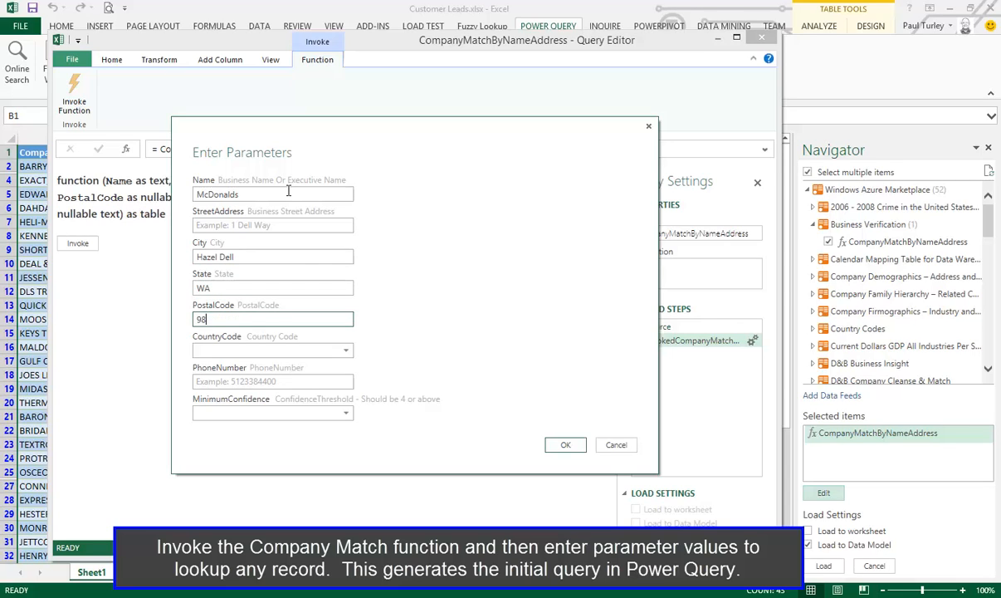
pyautogui.write('685')
pyautogui.press('Tab')
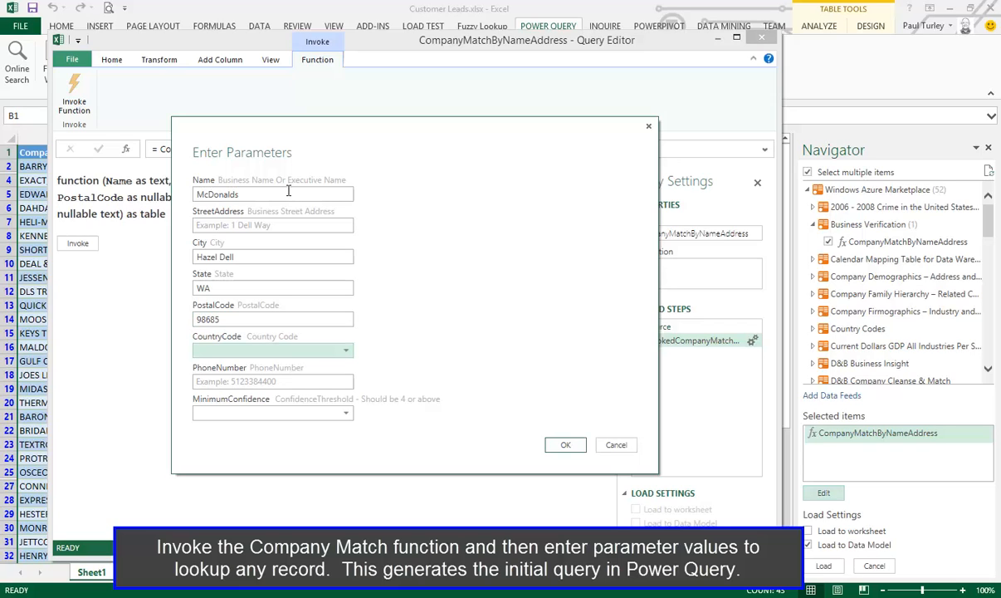
# Set CountryCode to US and MinimumConfidence to 4, and run the function with these parameters
pyautogui.click(254, 349)
pyautogui.click(240, 370)
pyautogui.click(248, 413)
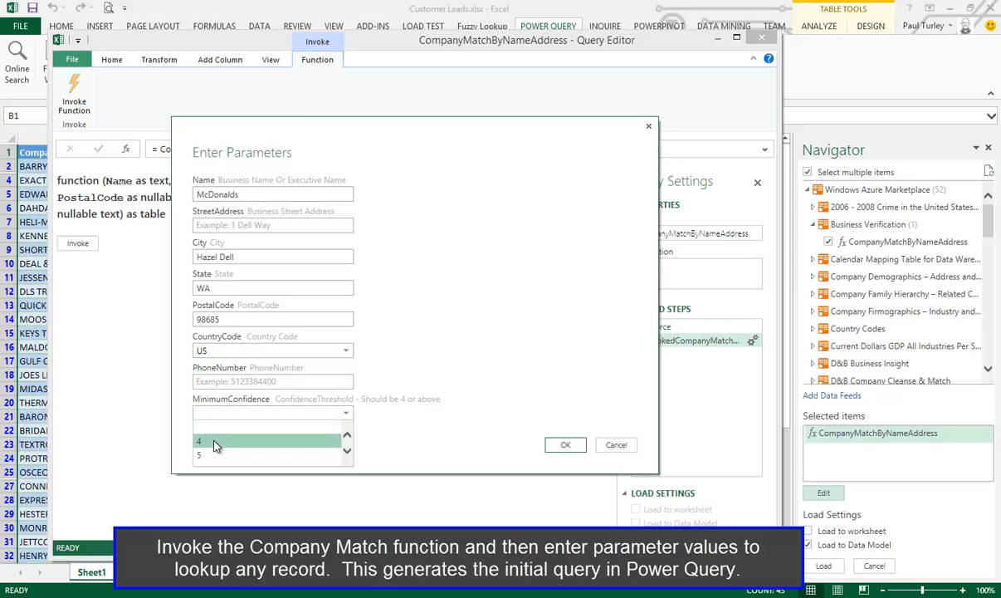
pyautogui.click(217, 441)
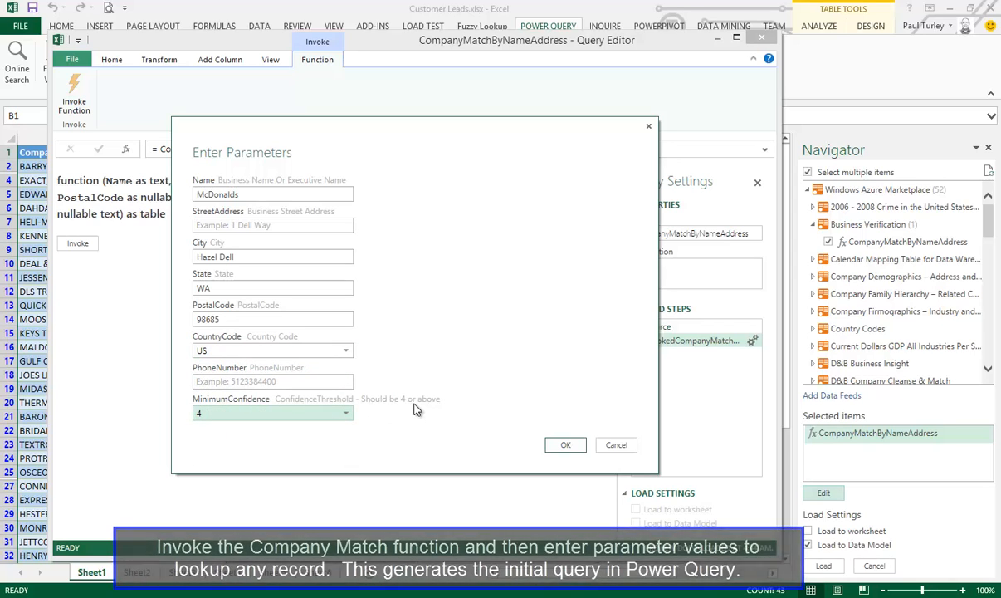
pyautogui.click(566, 446)
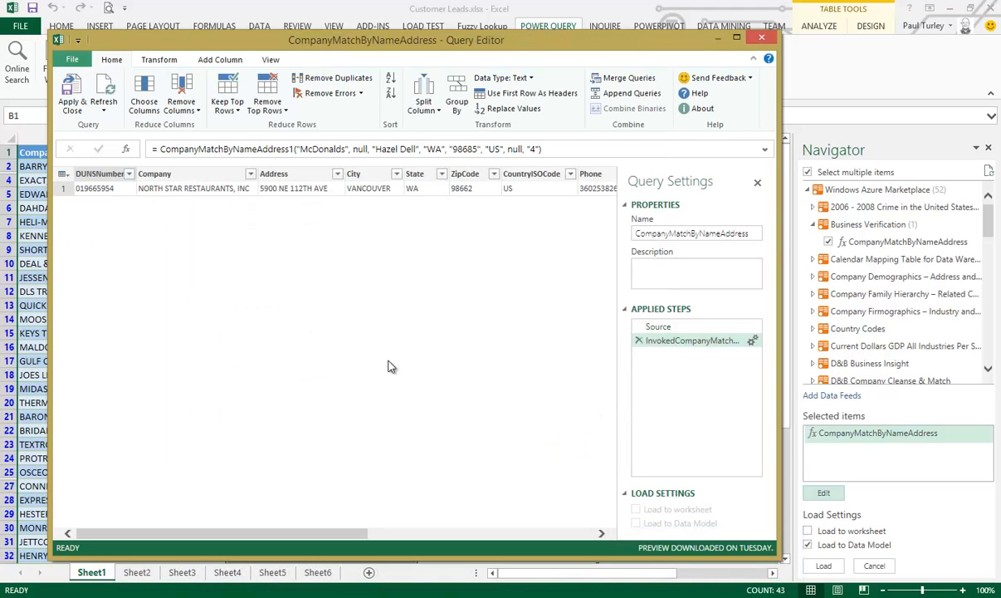
# Show the returned record's details in an enlarged preview and copy the generated function call from the formula, without its equals sign
pyautogui.click(66, 190)
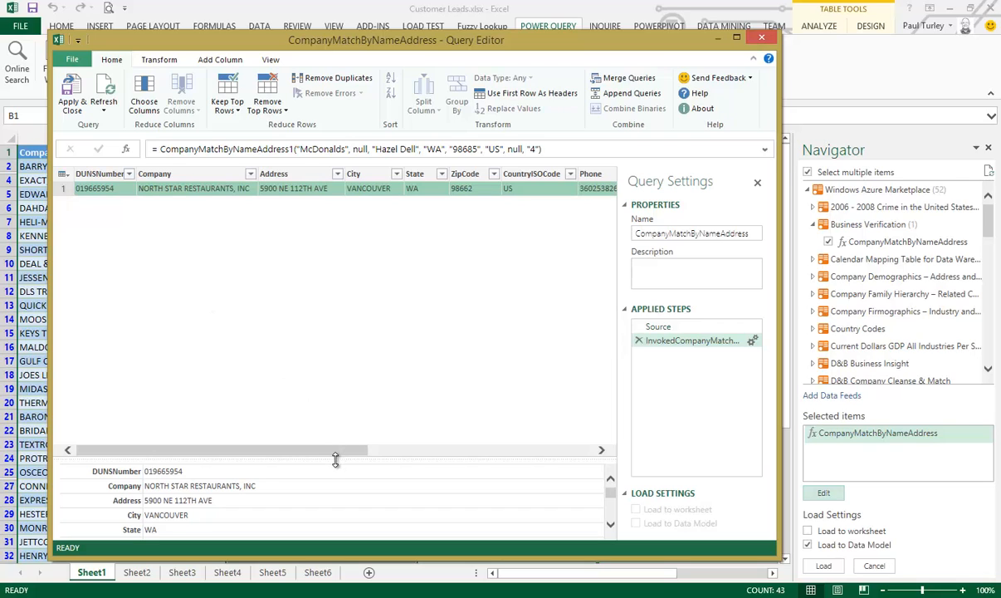
pyautogui.moveTo(336, 460); pyautogui.dragTo(359, 309)
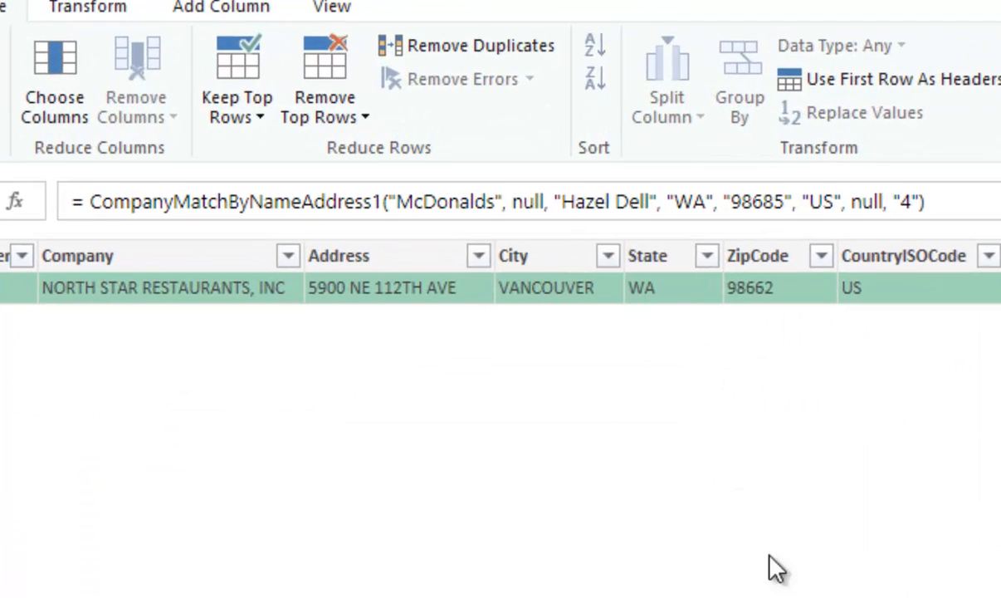
pyautogui.moveTo(89, 201); pyautogui.dragTo(959, 215)
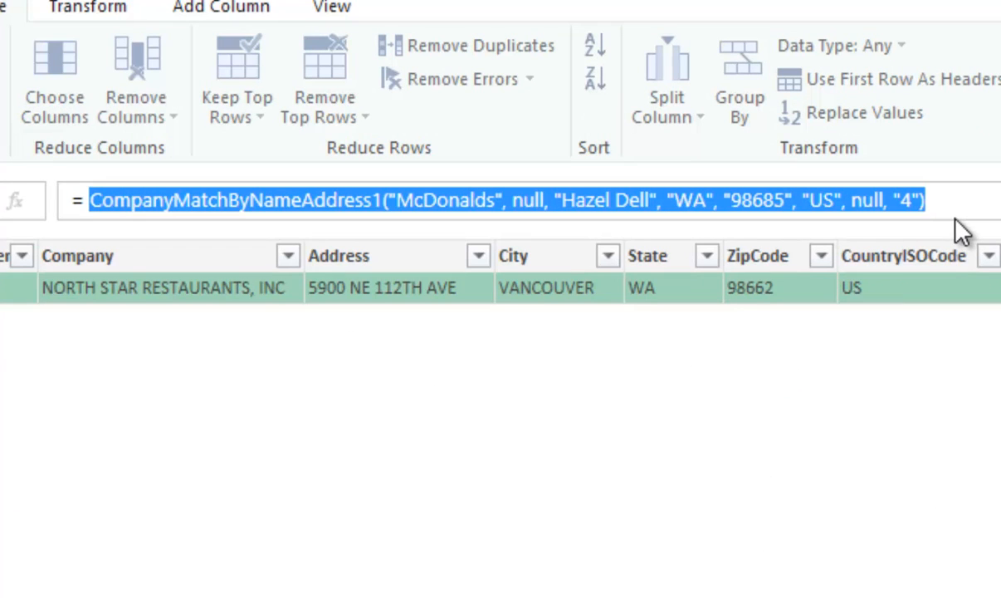
pyautogui.rightClick(669, 203)
pyautogui.click(759, 308)
pyautogui.press('Escape')
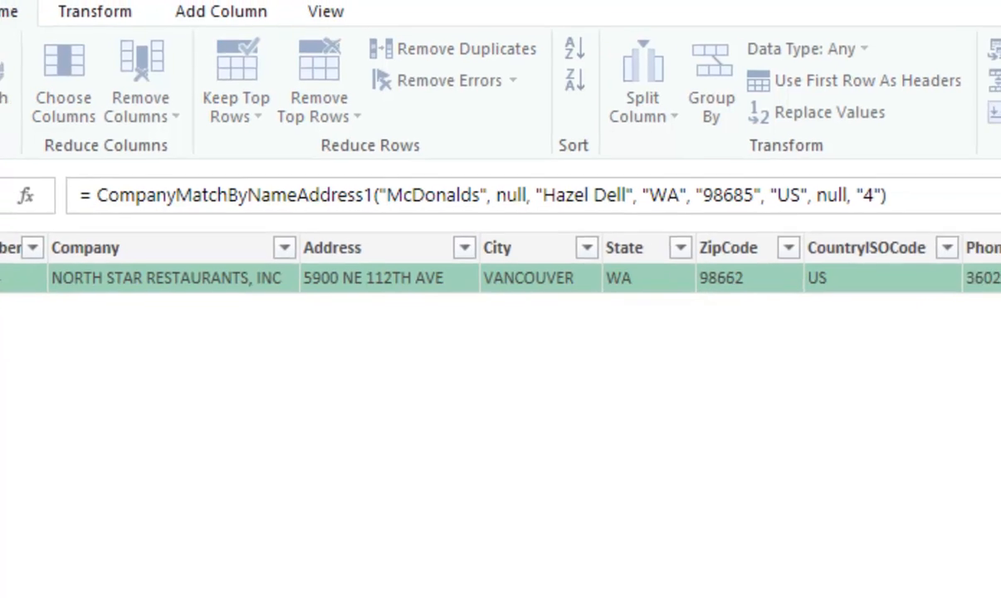
# Rename the query to CompanyMatch
pyautogui.moveTo(916, 296); pyautogui.dragTo(999, 296)
pyautogui.press('Delete')
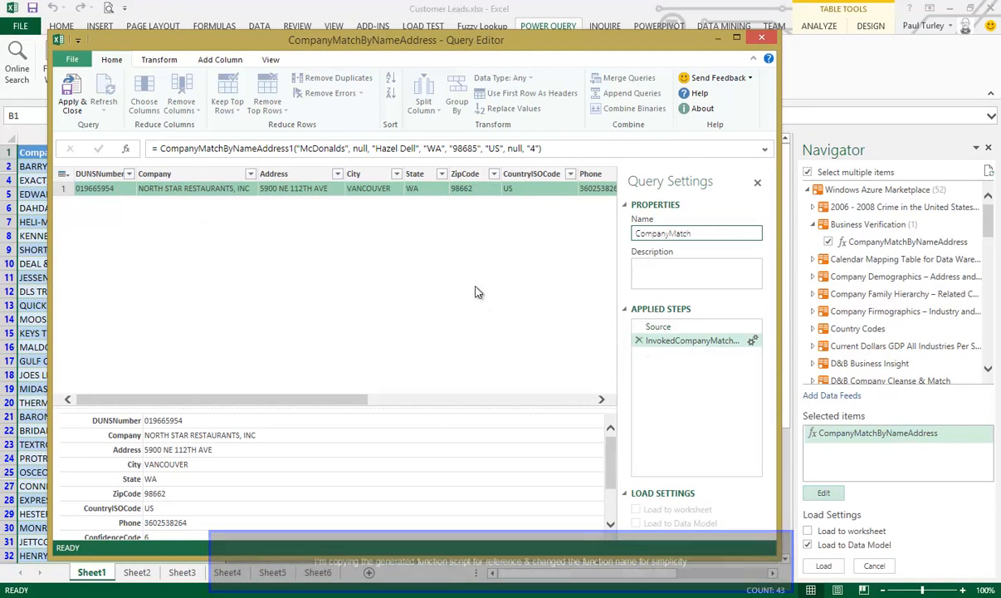
pyautogui.press('Return')
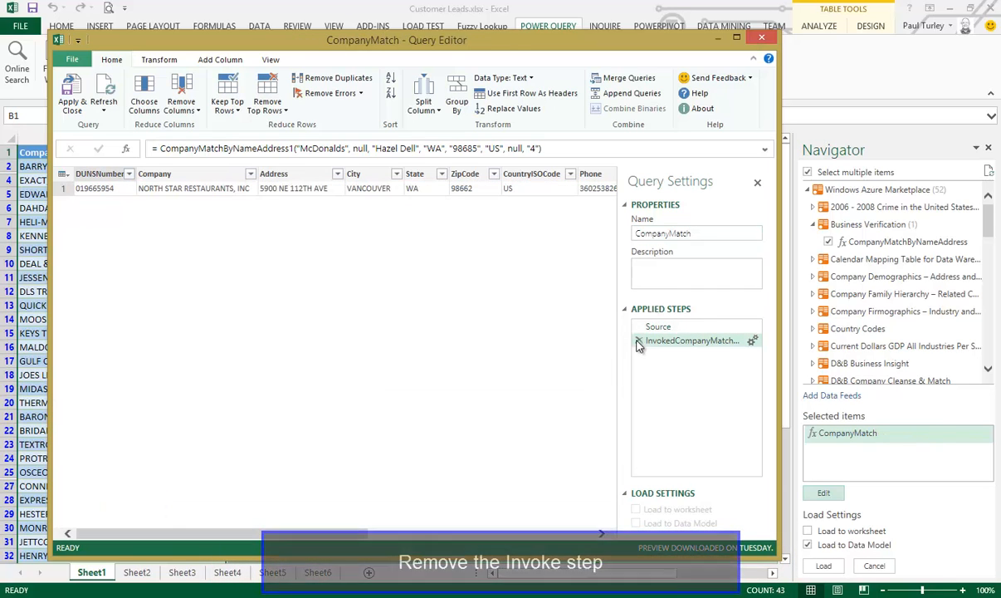
# Remove the invocation step from the CompanyMatch query, apply the change, and load the query to the Data Model
pyautogui.click(639, 341)
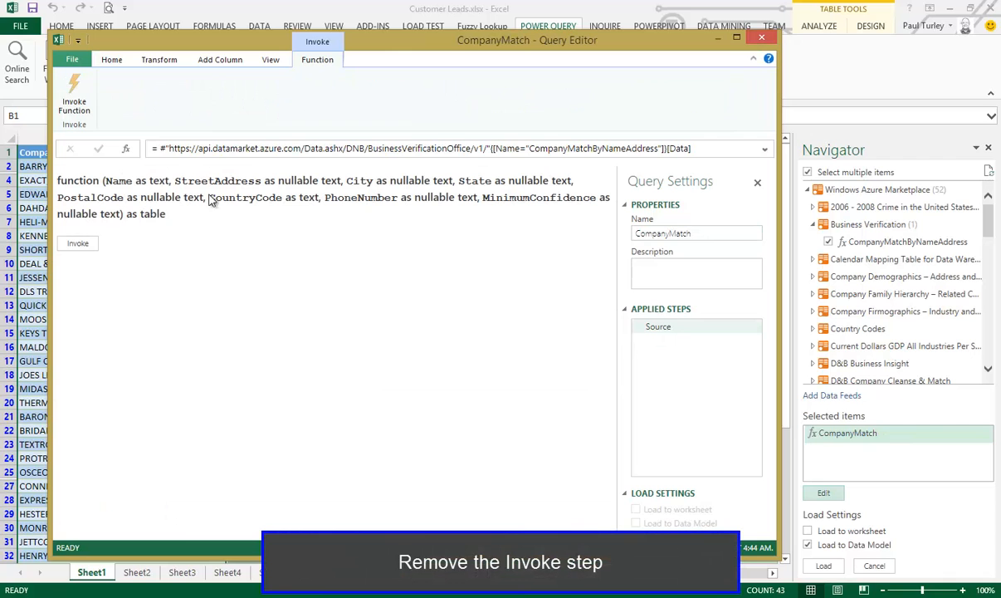
pyautogui.click(111, 60)
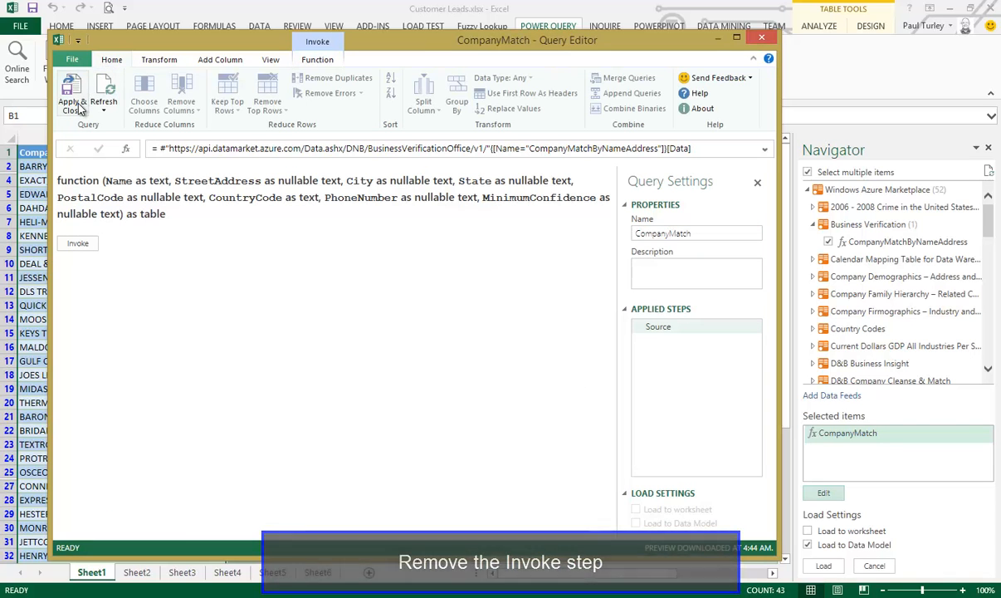
pyautogui.click(80, 104)
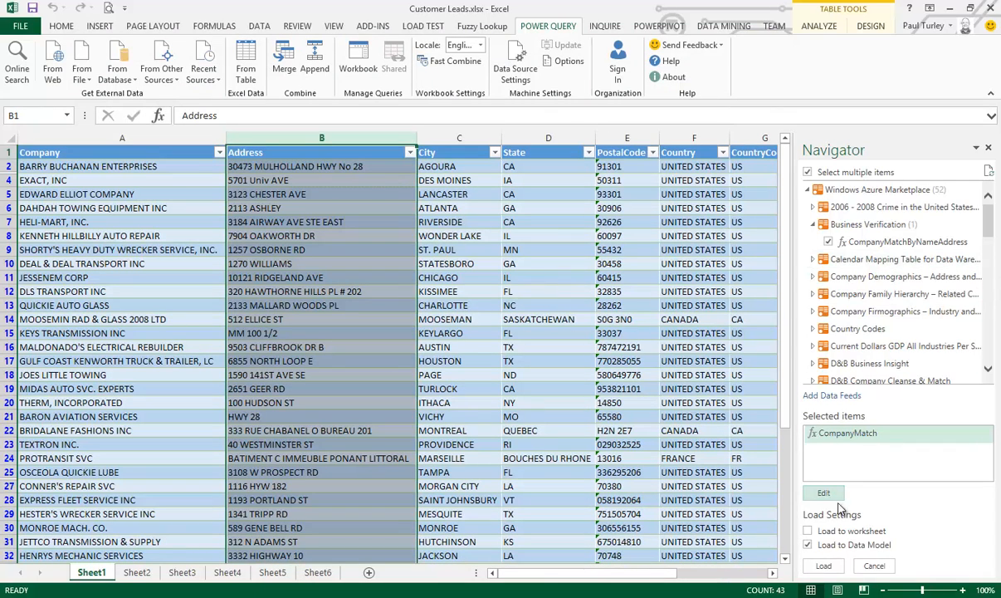
pyautogui.click(824, 566)
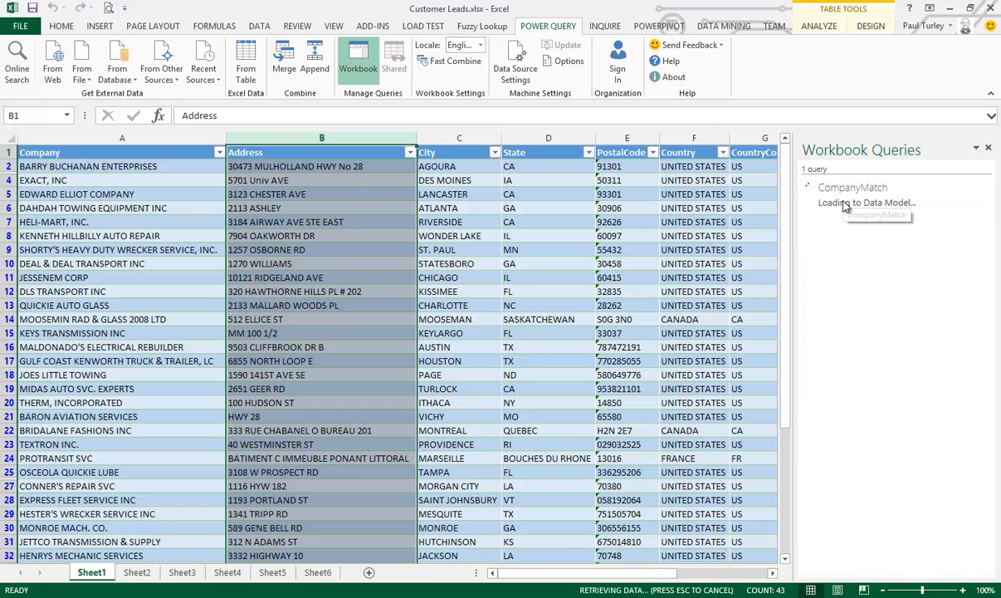
pyautogui.moveTo(845, 206)
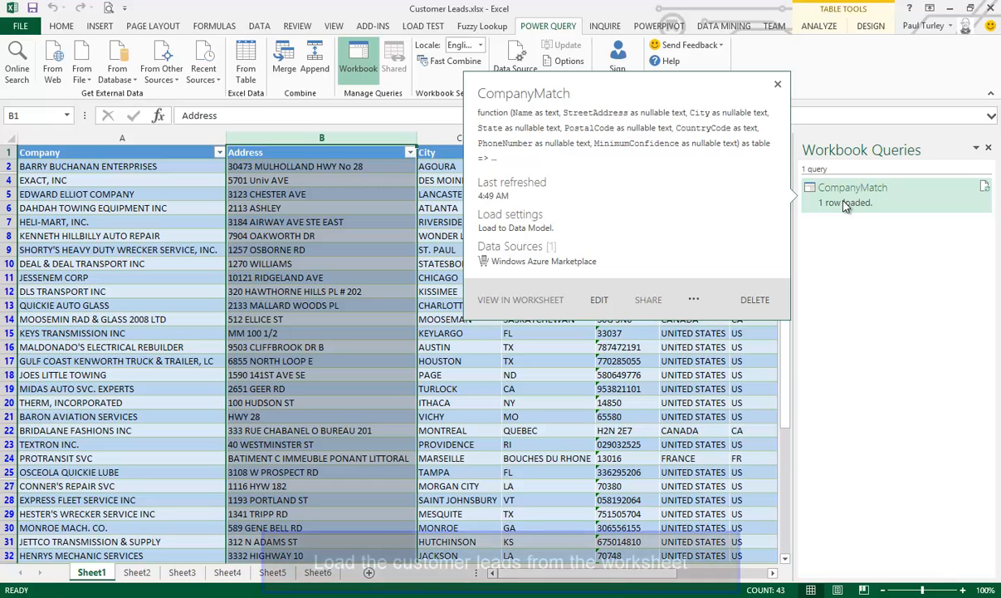
# Create a new query from the customer leads table on Sheet1
pyautogui.click(293, 191)
pyautogui.click(241, 59)
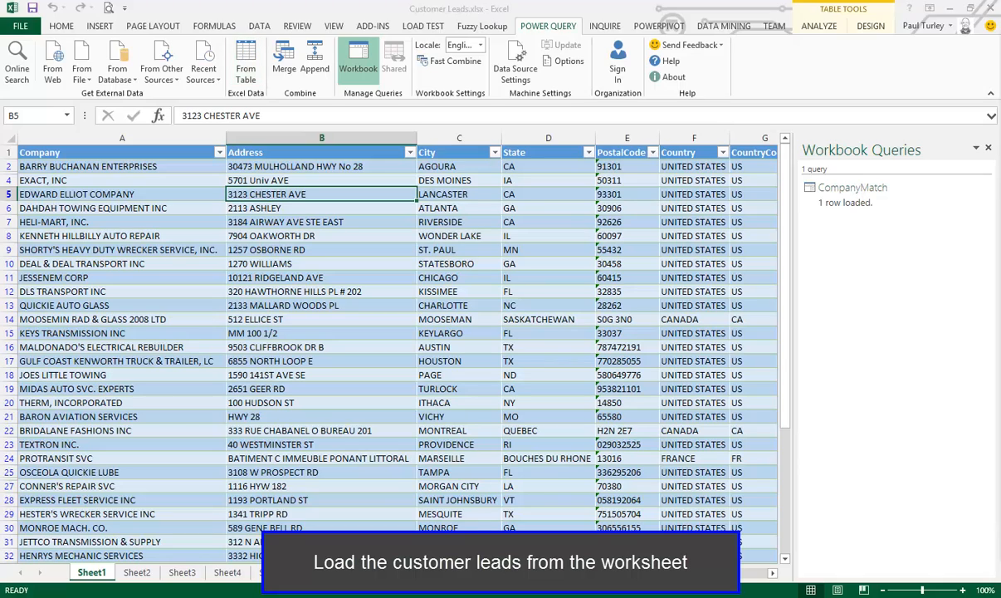
pyautogui.moveTo(1000, 69); pyautogui.dragTo(477, 40)
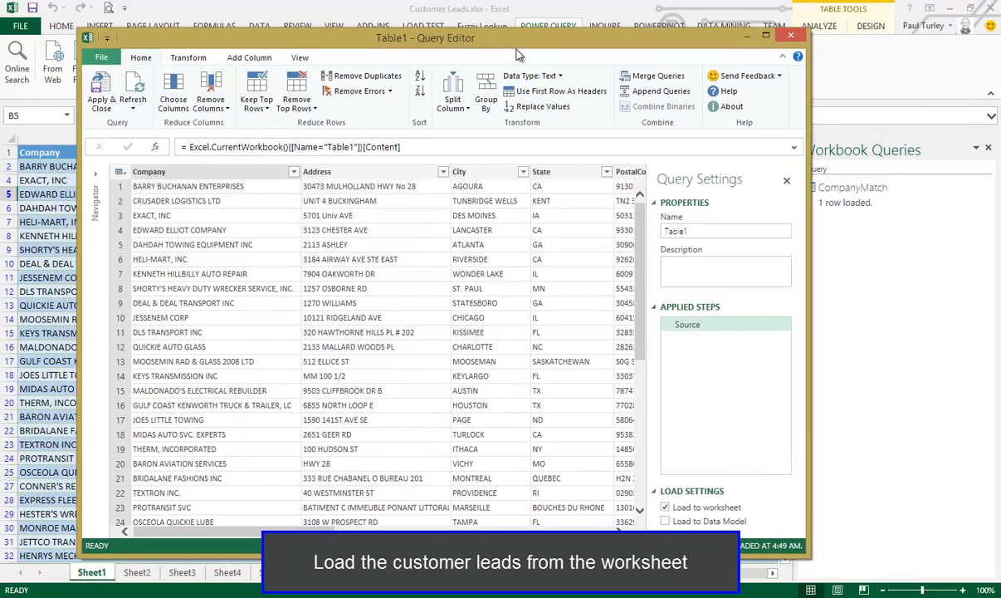
# Rename the new query to Leads and set it to load to the Data Model instead of the worksheet
pyautogui.doubleClick(719, 231)
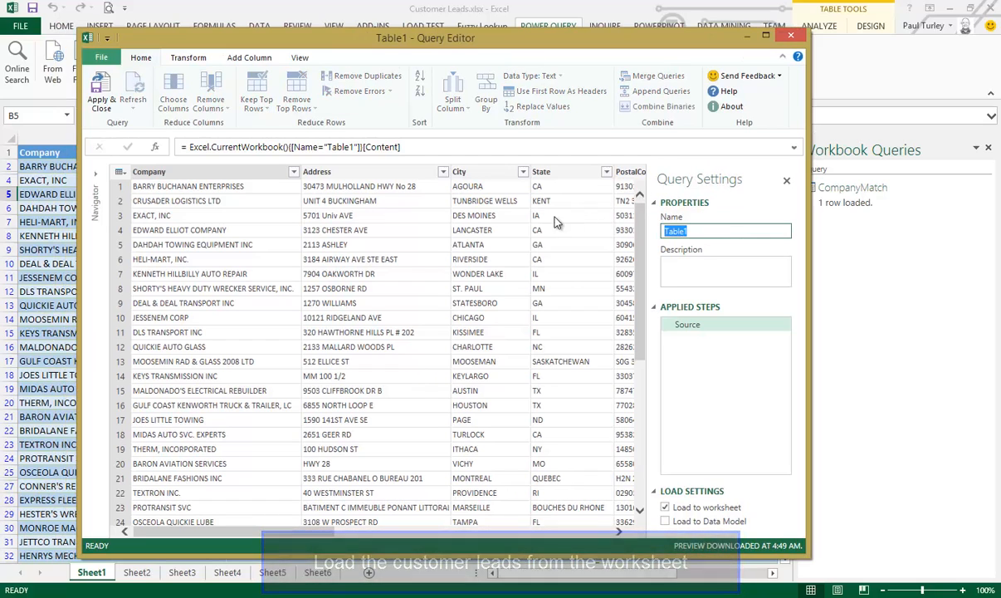
pyautogui.write('Le')
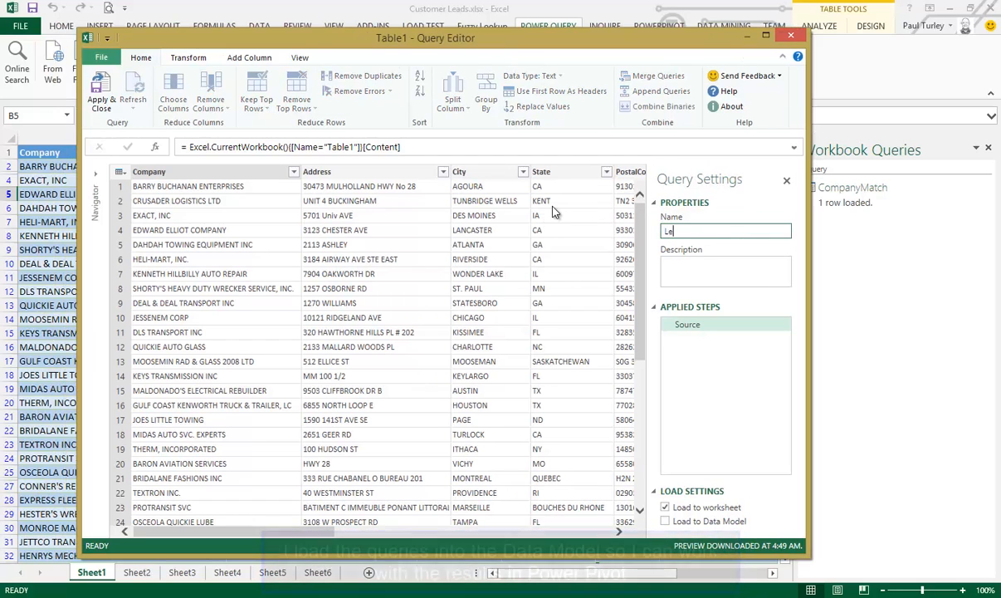
pyautogui.write('ads')
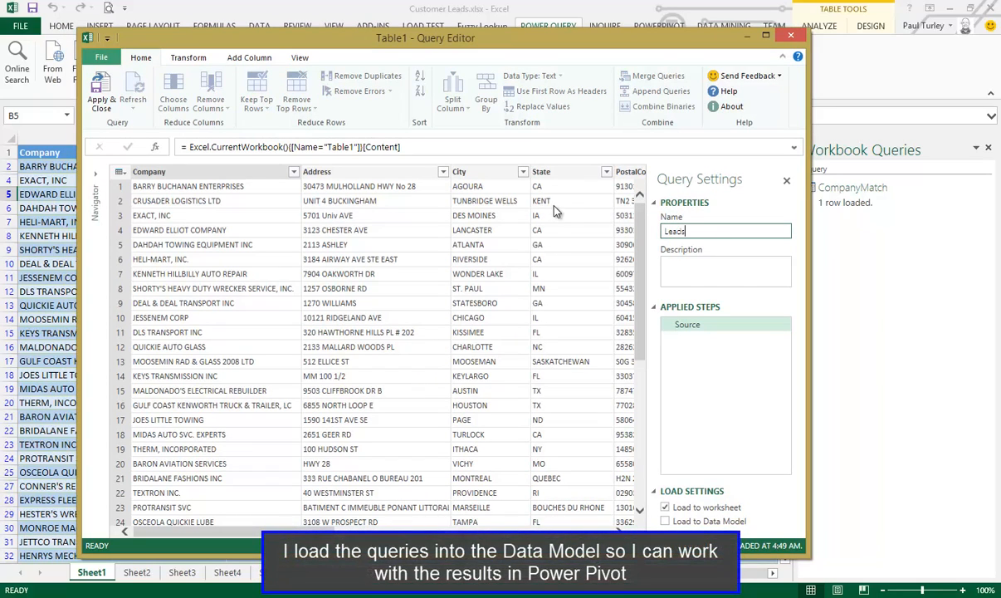
pyautogui.click(700, 328)
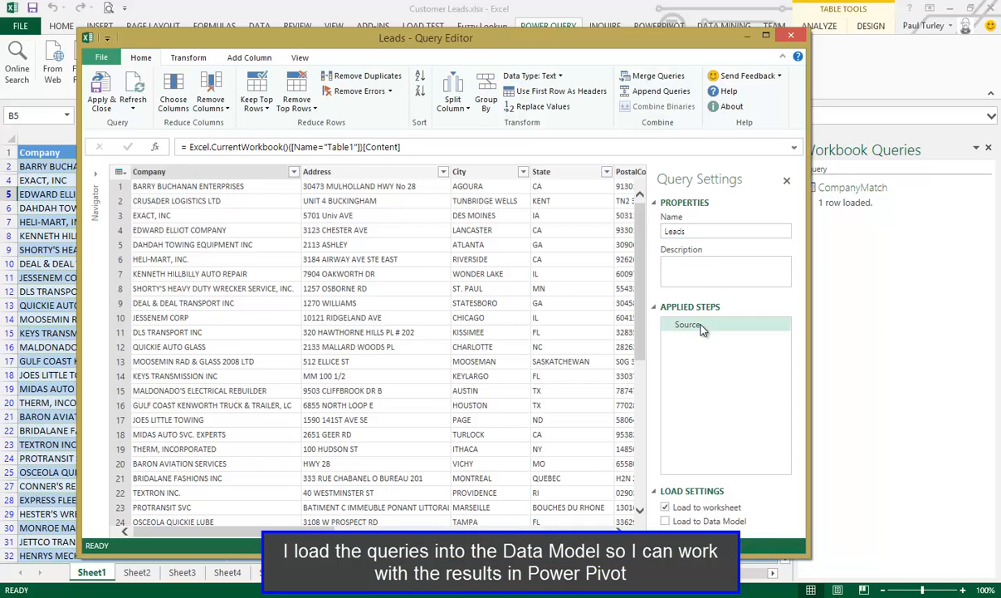
pyautogui.click(665, 521)
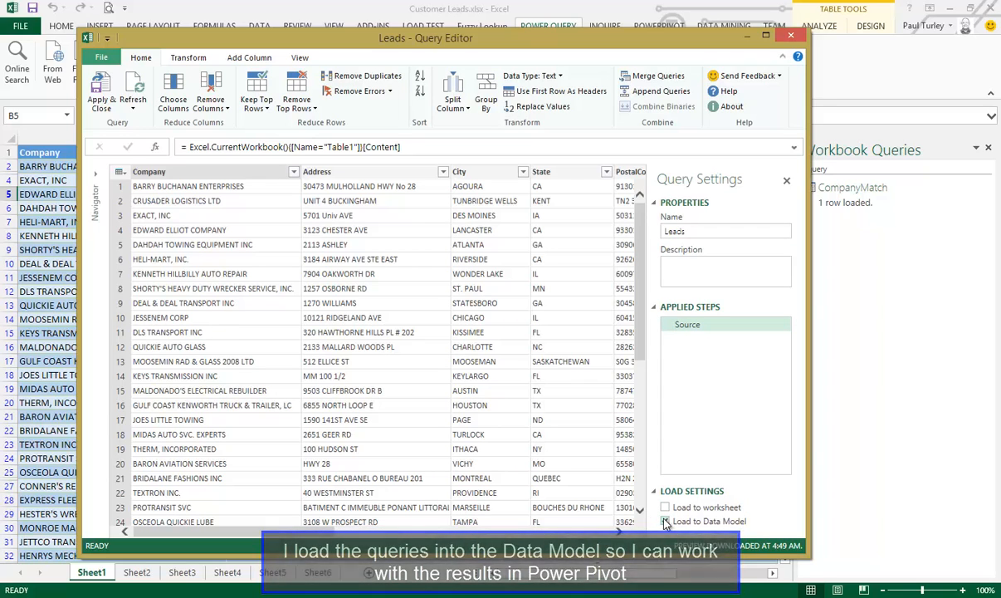
# Start a custom column from the LOB column and name it DNB Match
pyautogui.click(603, 532)
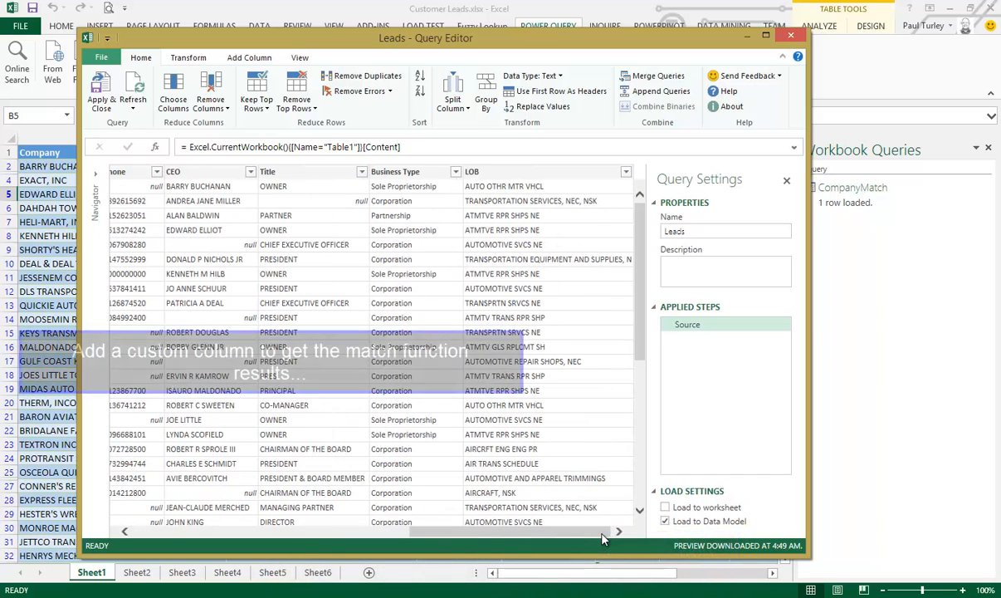
pyautogui.click(543, 174)
pyautogui.rightClick(544, 175)
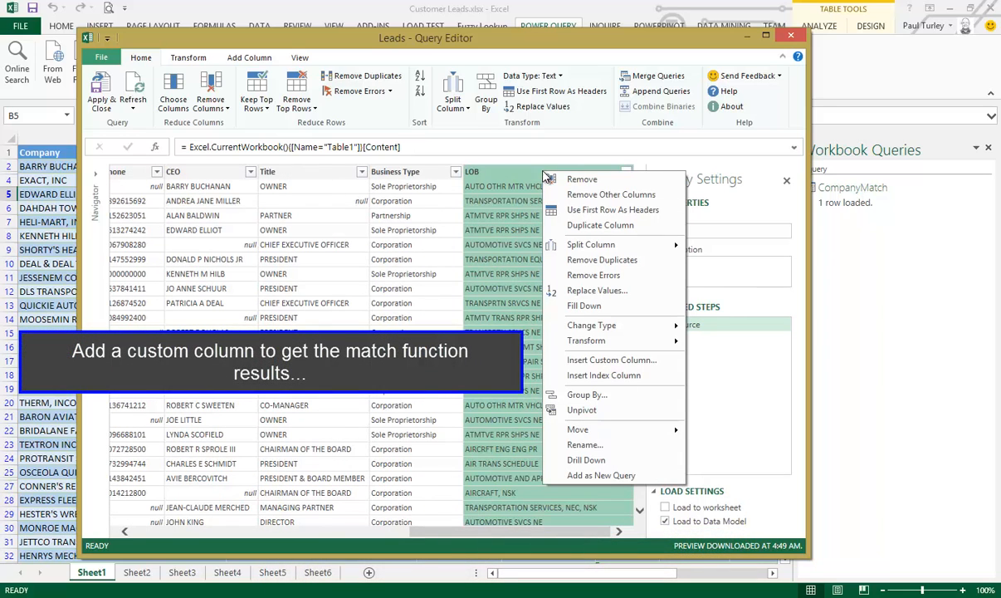
pyautogui.click(605, 360)
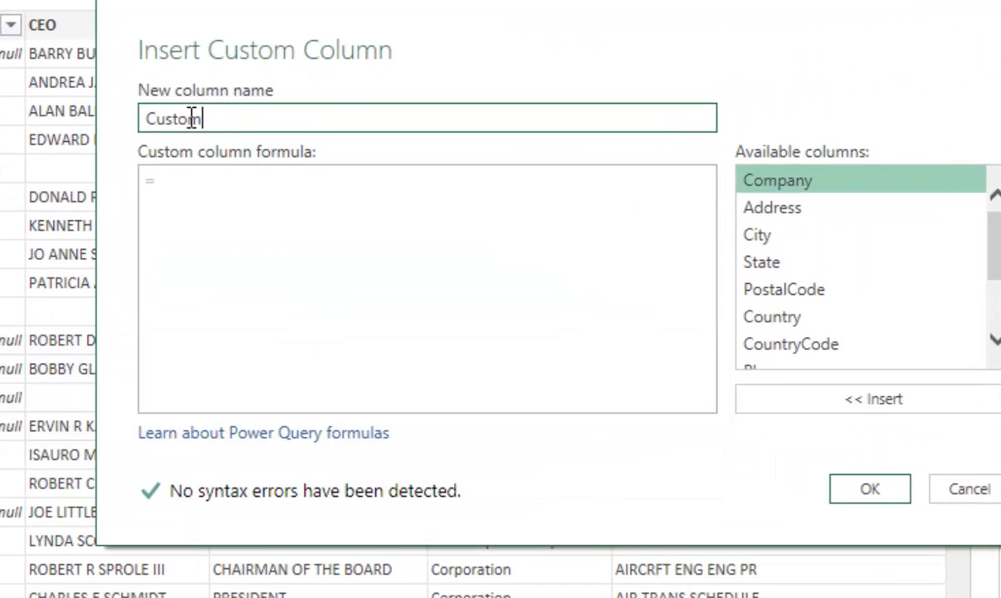
pyautogui.doubleClick(192, 119)
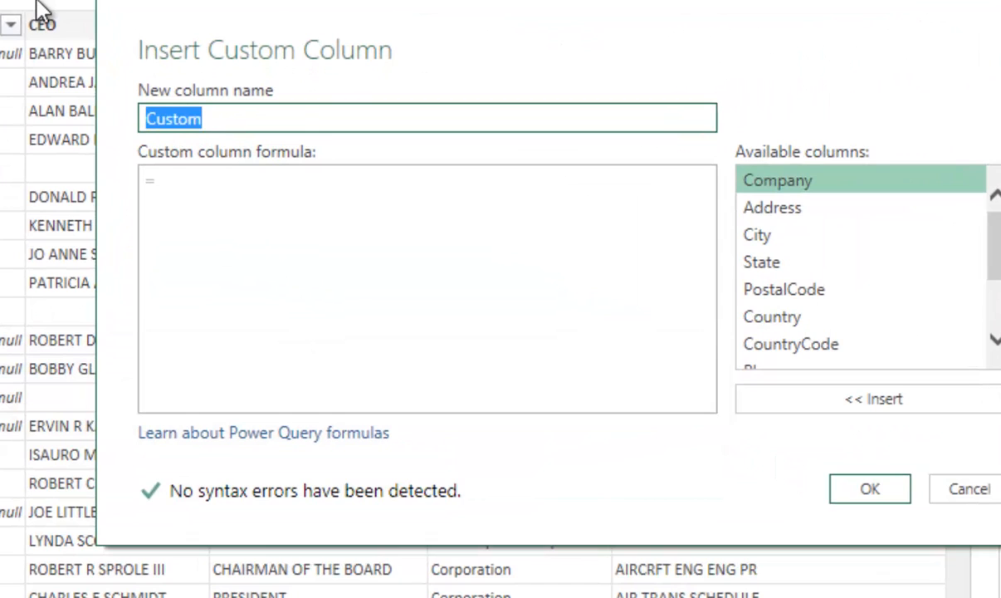
pyautogui.write('DNB Match')
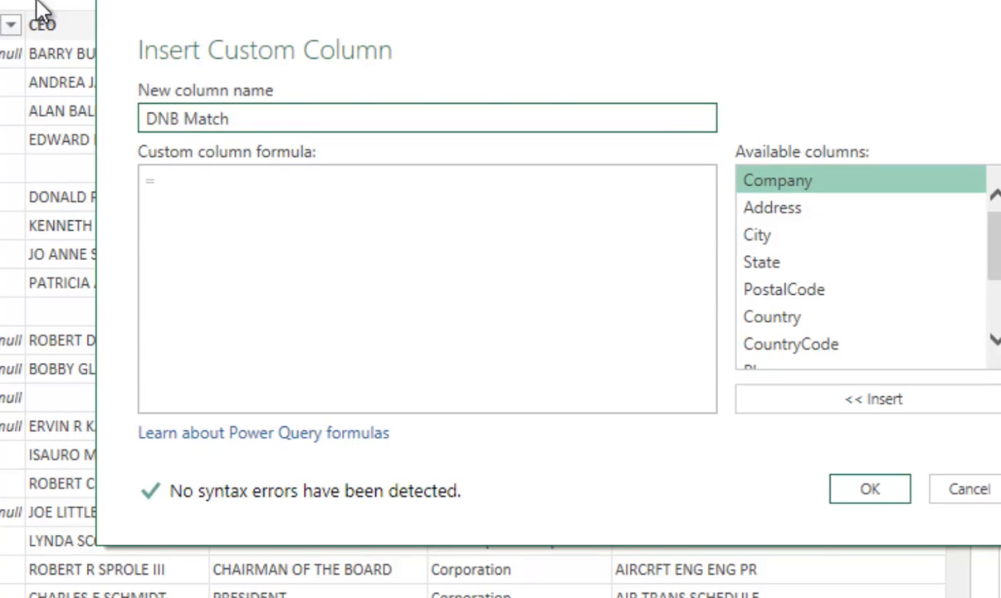
# Paste the copied function call into the column formula and shorten its function name to CompanyMatch
pyautogui.click(191, 184)
pyautogui.write('CompanyMatchByNameAddress1("McDonalds", null, "Hazel Dell", "WA", "98685", "US", null, "4")')
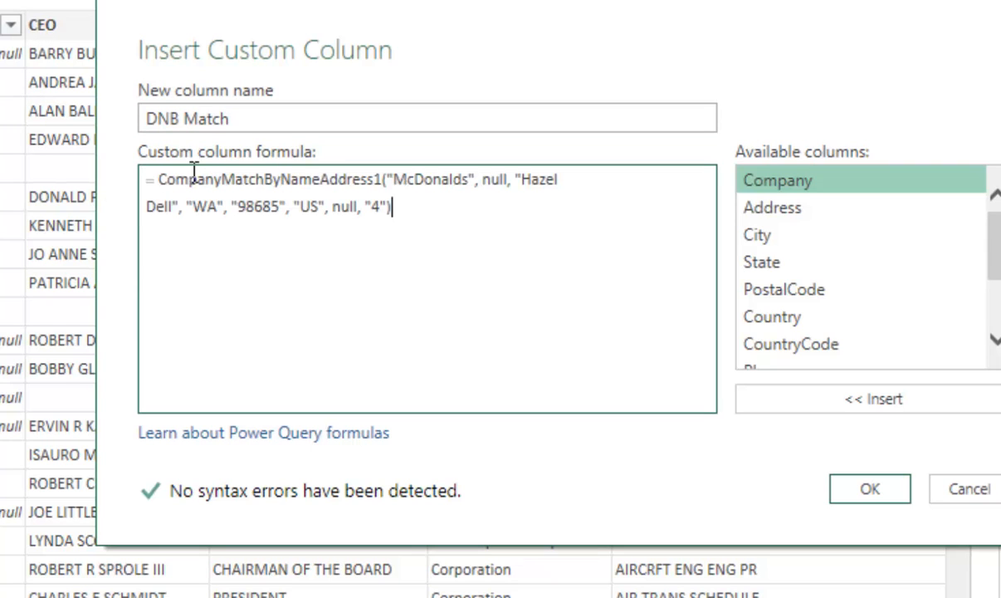
pyautogui.click(264, 179)
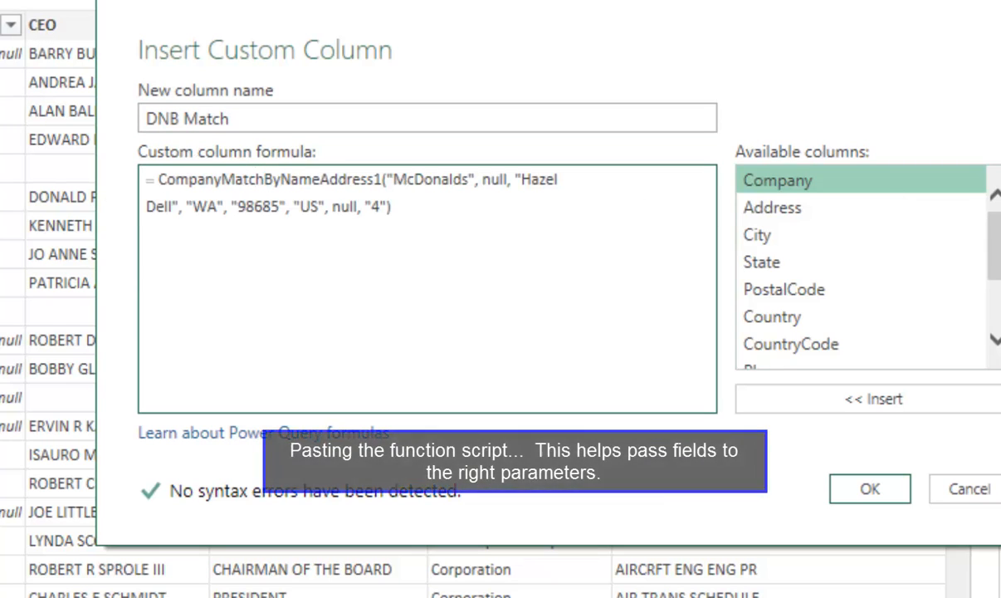
pyautogui.press('Delete')
pyautogui.press('Delete')
pyautogui.press('Delete')
pyautogui.press('Delete')
pyautogui.press('Delete')
pyautogui.press('Delete')
pyautogui.press('Delete')
pyautogui.press('Delete')
pyautogui.press('Delete')
pyautogui.press('Delete')
pyautogui.press('Delete')
pyautogui.press('Delete')
pyautogui.press('Delete')
pyautogui.press('Delete')
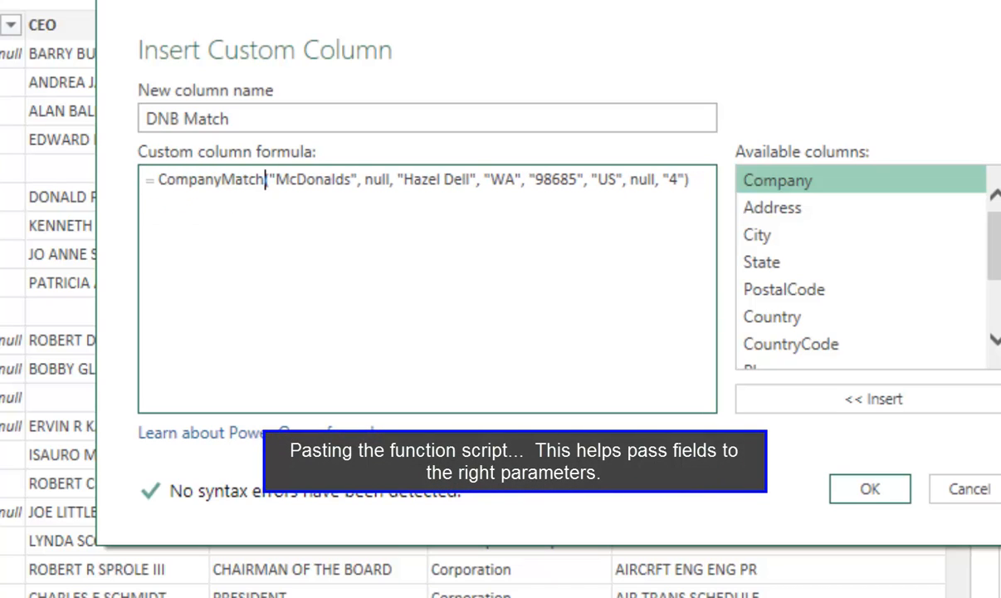
# Move the sample arguments two lines below the function name and open a new parenthesis on the line between
pyautogui.press('Return')
pyautogui.press('Return')
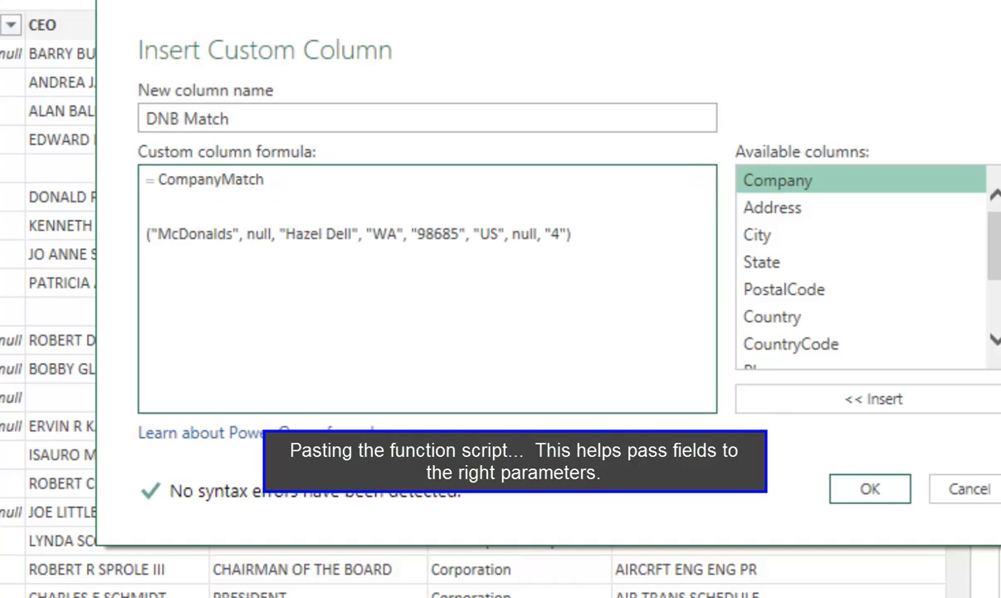
pyautogui.click(189, 202)
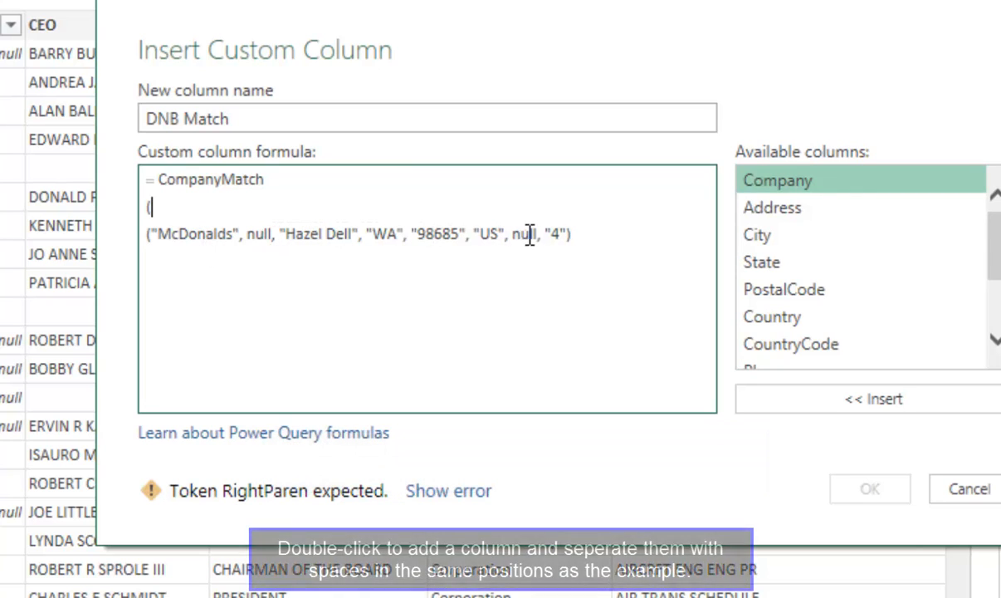
# Insert the Company, Address, City, State, PostalCode and CountryCode columns as comma-separated arguments after the new opening parenthesis
pyautogui.doubleClick(775, 184)
pyautogui.write(',')
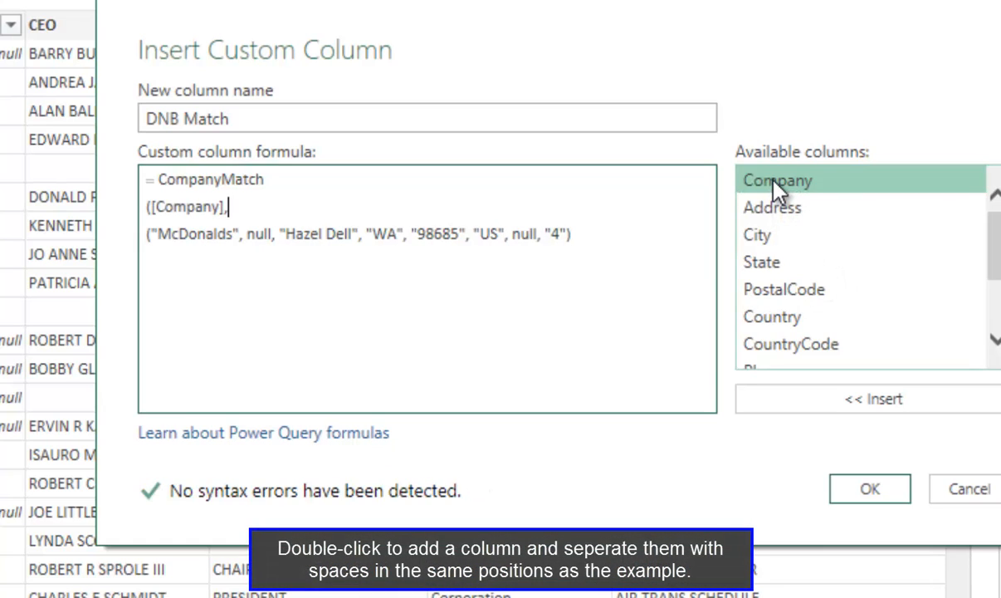
pyautogui.doubleClick(770, 209)
pyautogui.write(',')
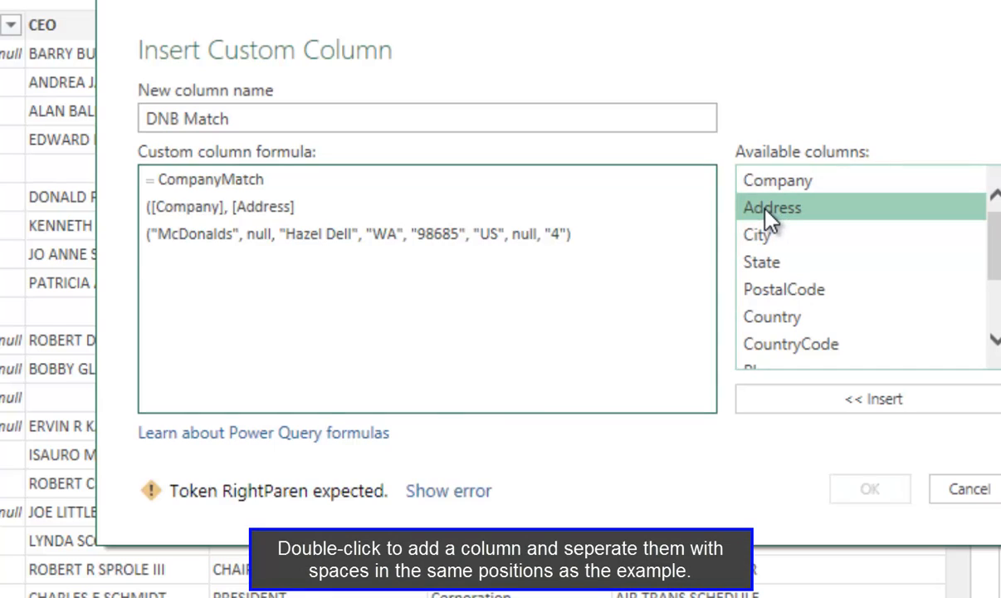
pyautogui.doubleClick(757, 237)
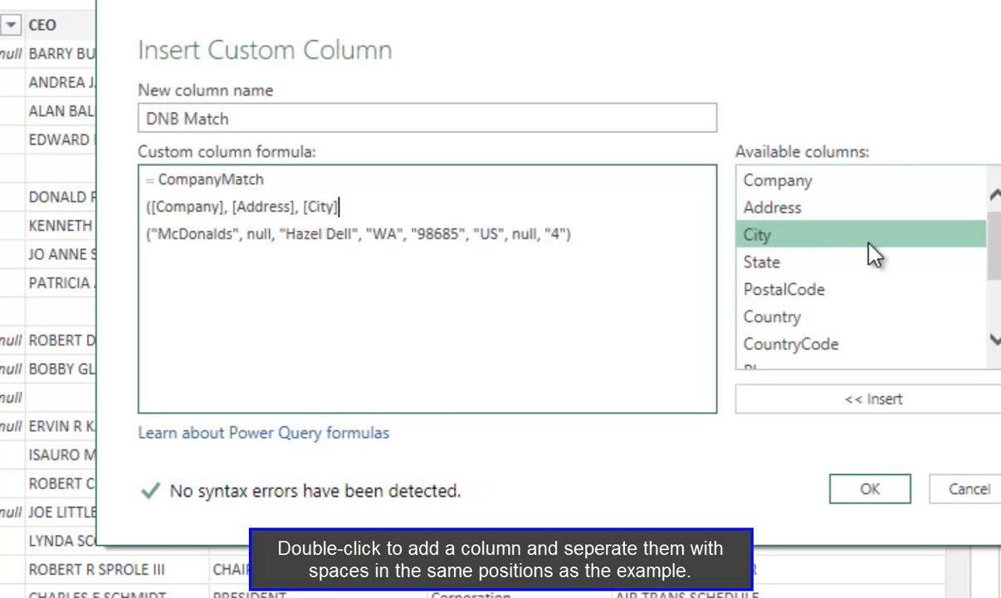
pyautogui.write(',')
pyautogui.doubleClick(762, 260)
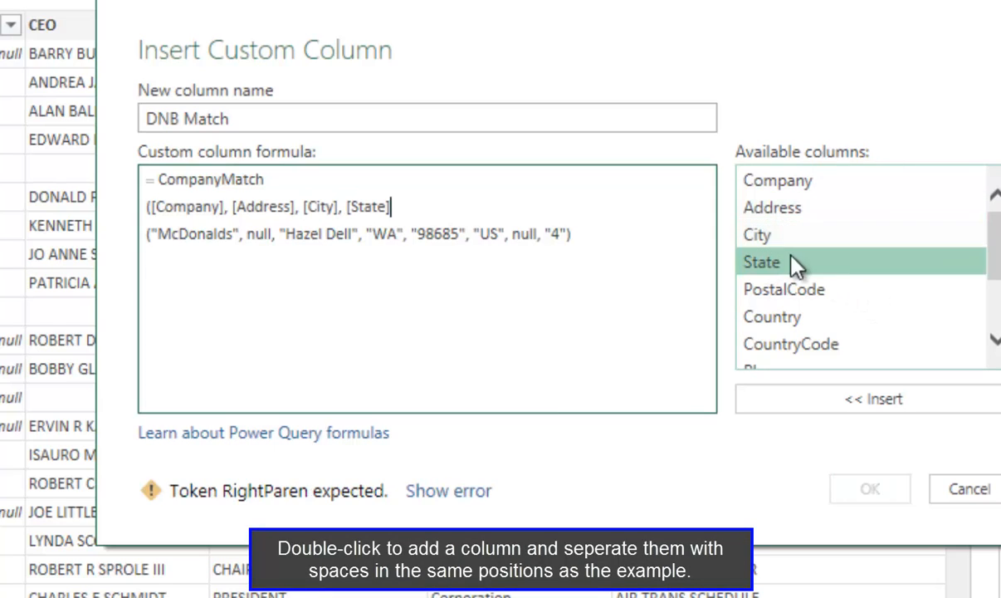
pyautogui.write(',')
pyautogui.doubleClick(759, 290)
pyautogui.write(',')
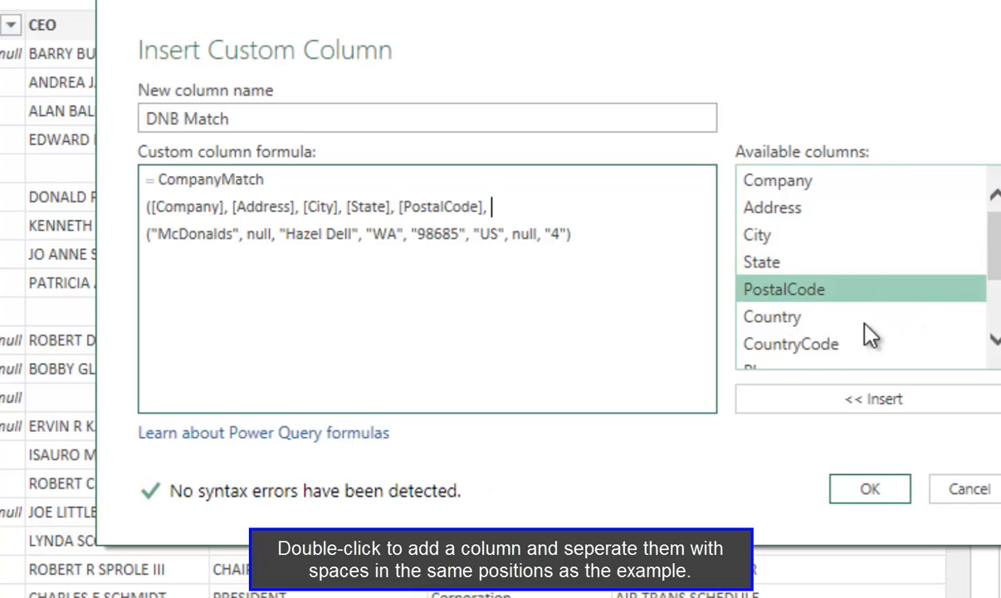
pyautogui.doubleClick(884, 344)
pyautogui.write(',')
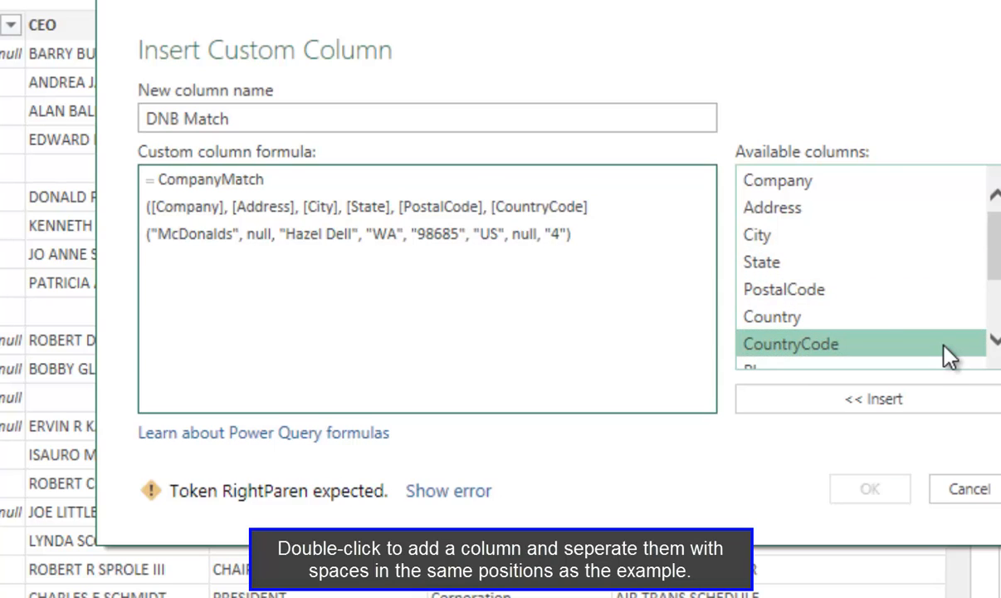
# Complete the argument list with the Phone column and "4" plus a closing parenthesis, and delete the sample argument line below it
pyautogui.scroll(-2, 934, 326)
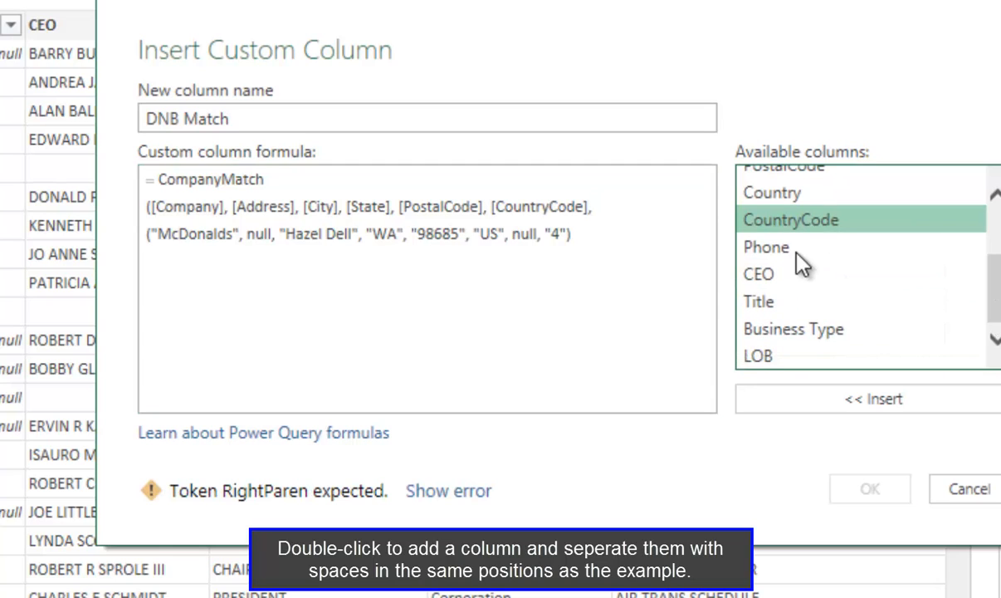
pyautogui.doubleClick(753, 248)
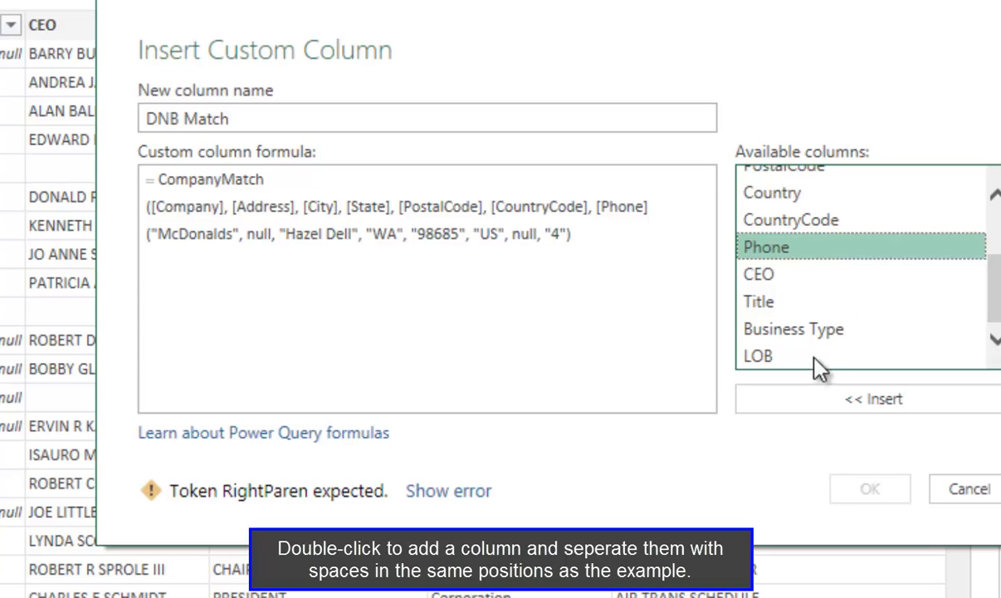
pyautogui.click(661, 210)
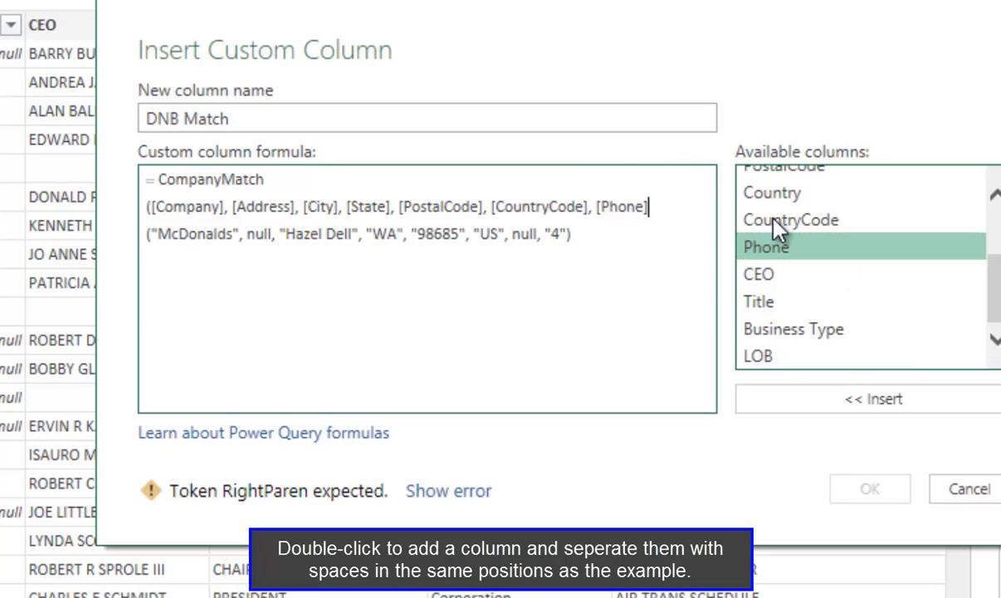
pyautogui.write(', ')
pyautogui.write('"4')
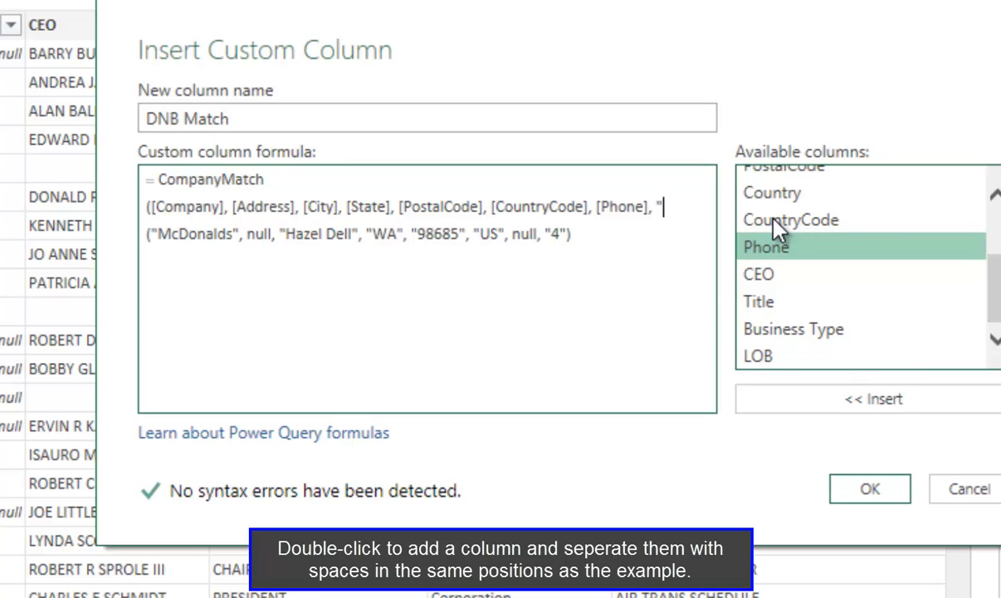
pyautogui.write('")')
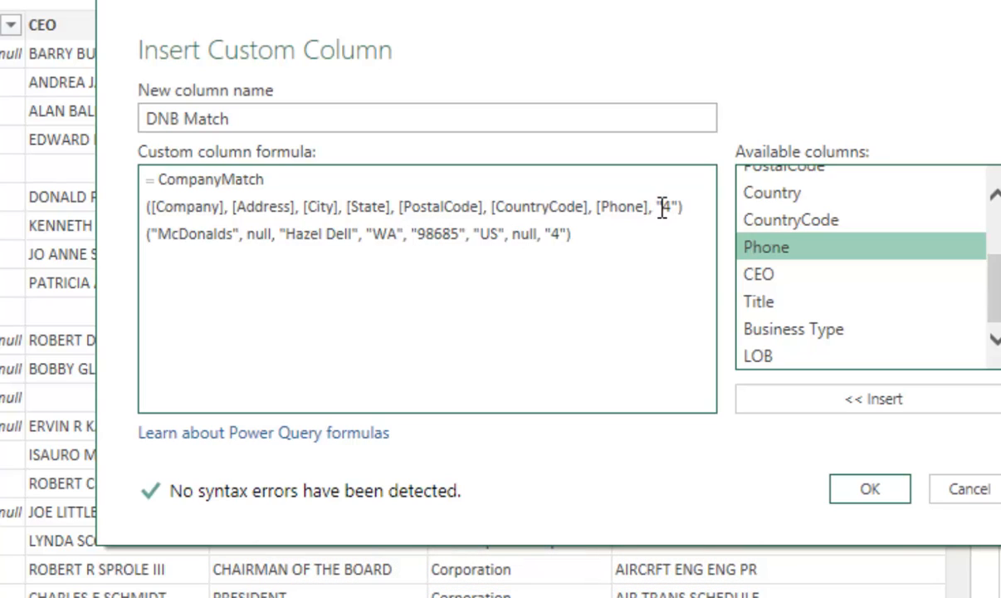
pyautogui.moveTo(611, 231); pyautogui.dragTo(117, 234)
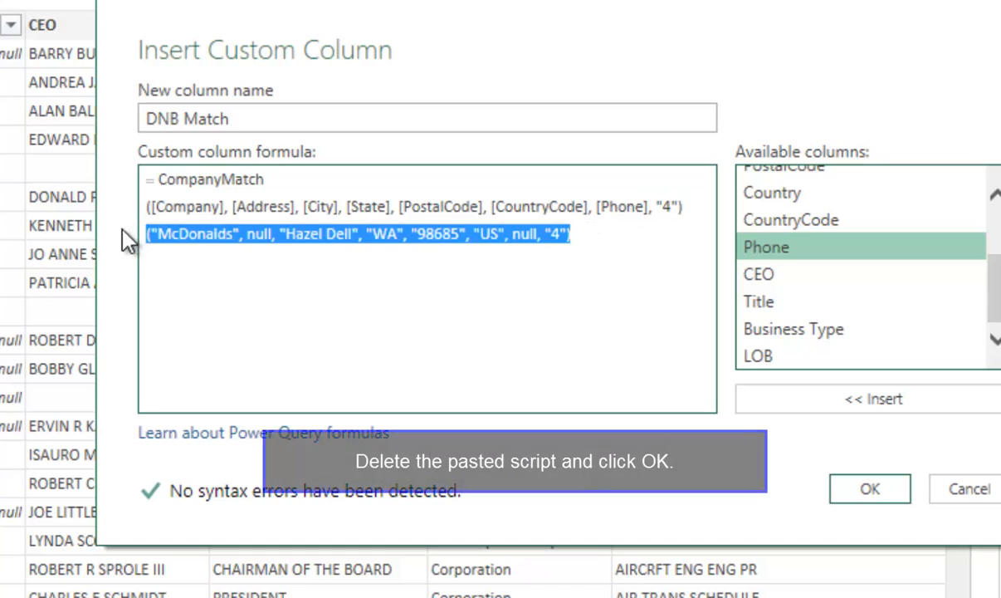
pyautogui.press('Delete')
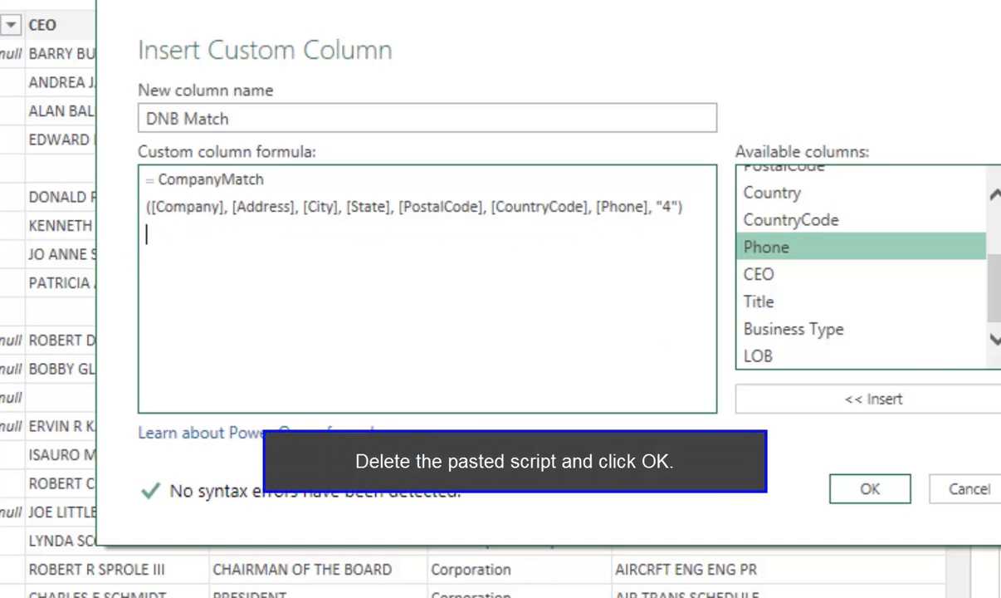
# Create the DNB Match custom column and expand its tables with all of the match fields selected
pyautogui.click(870, 495)
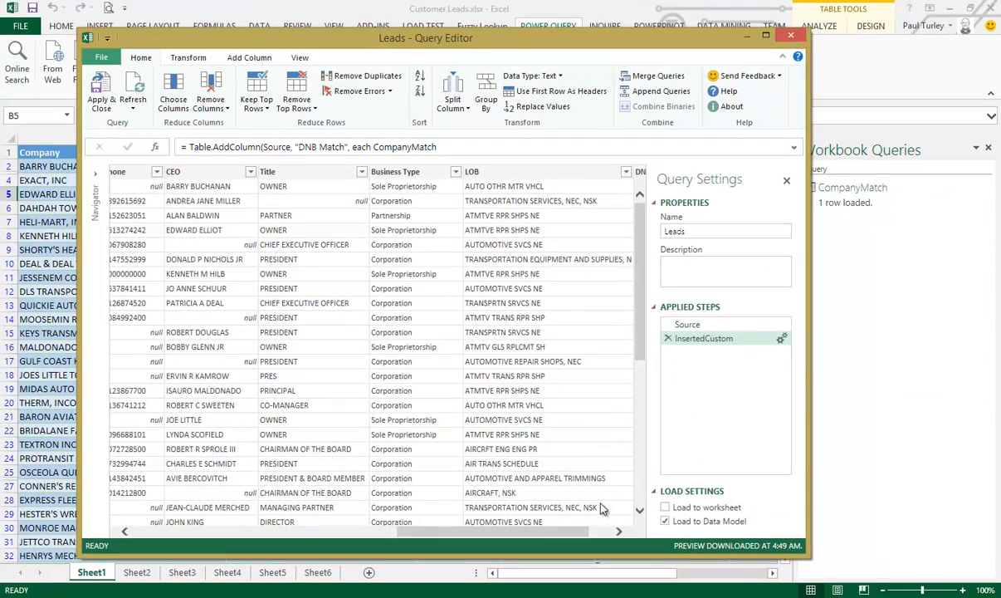
pyautogui.click(602, 536)
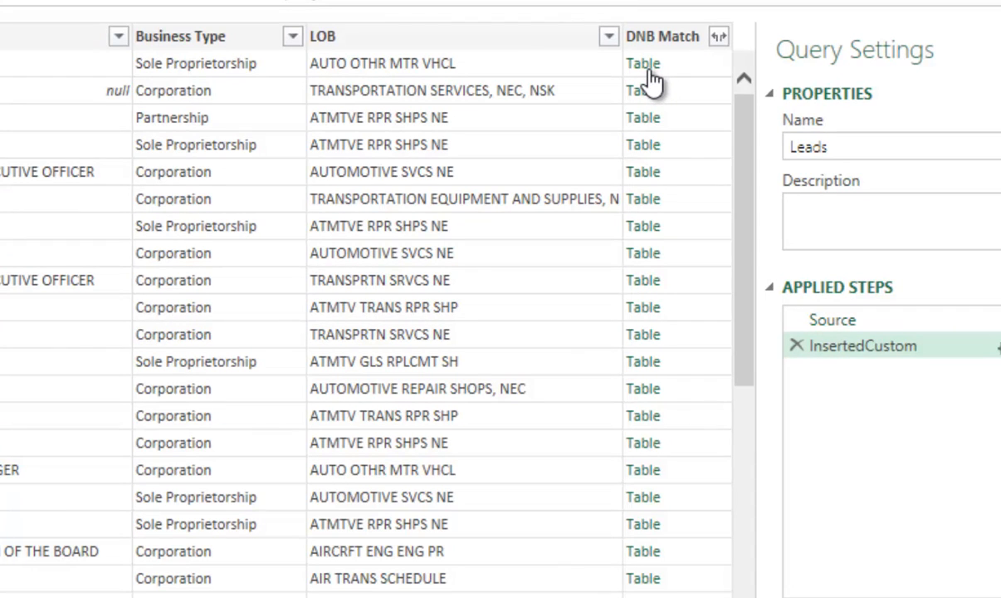
pyautogui.click(718, 37)
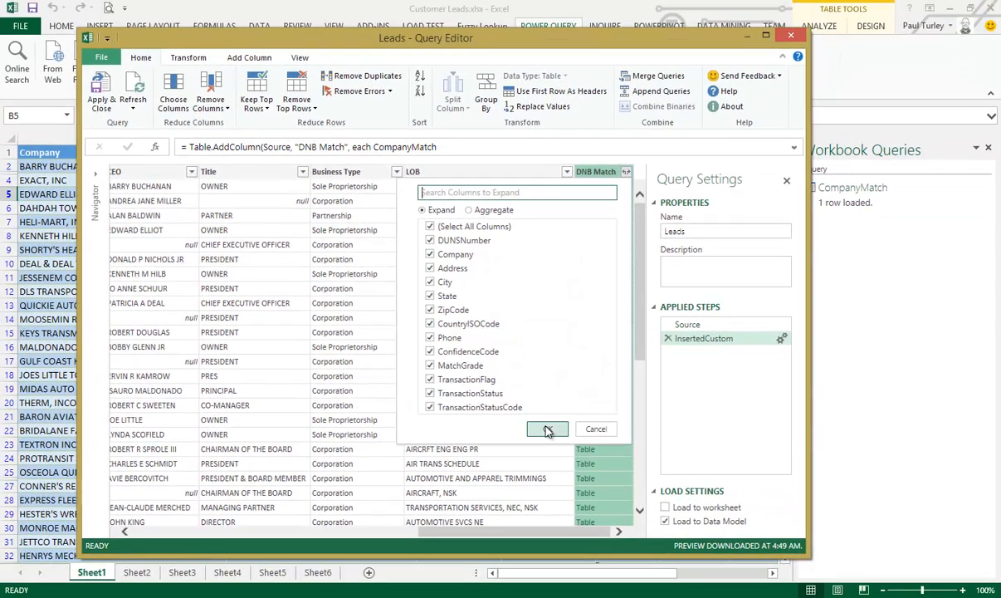
pyautogui.click(548, 429)
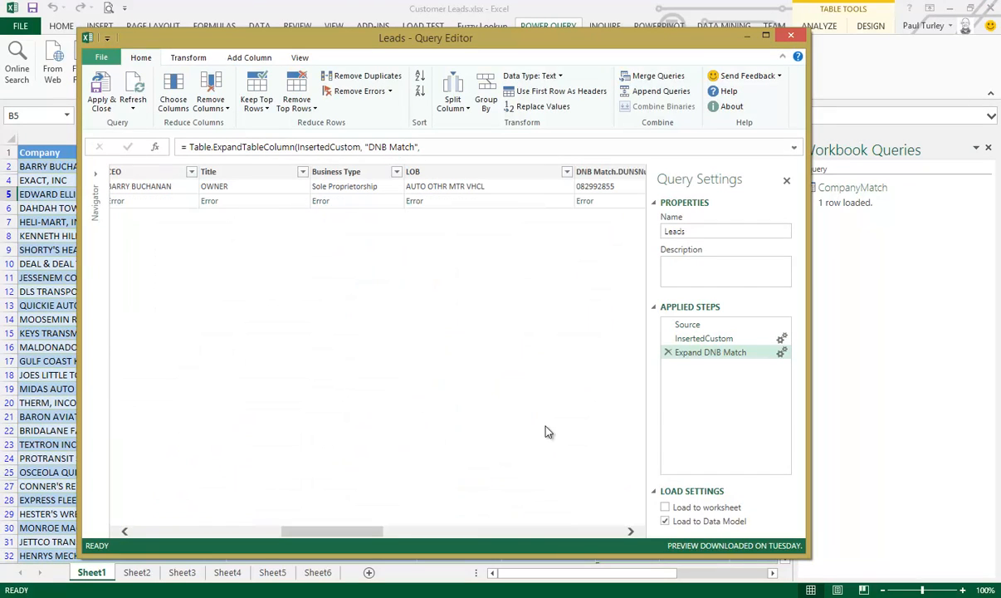
# Open the error in the second row to examine the country code in its request, and remove the added CEO step
pyautogui.click(116, 201)
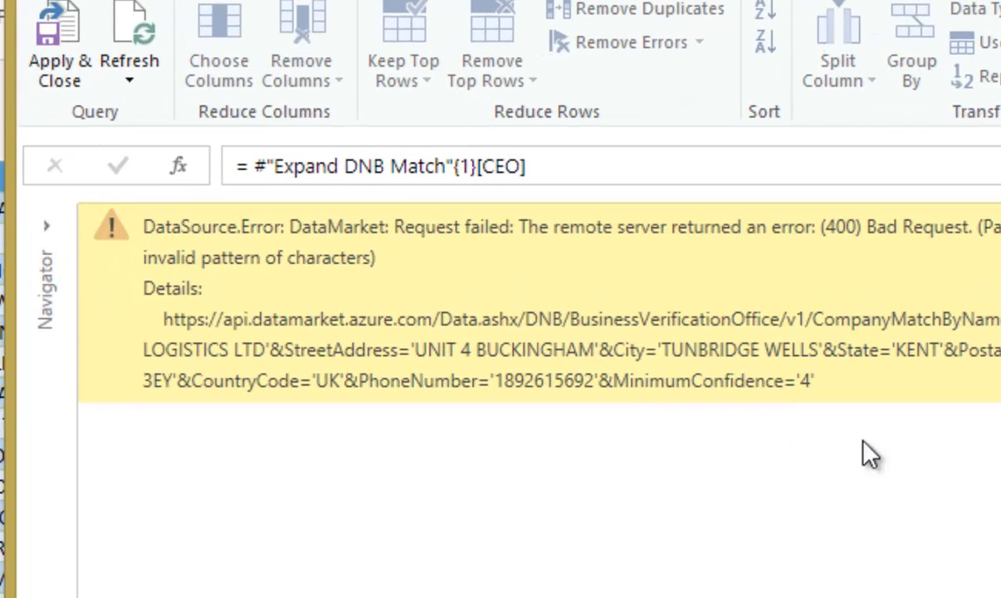
pyautogui.doubleClick(328, 381)
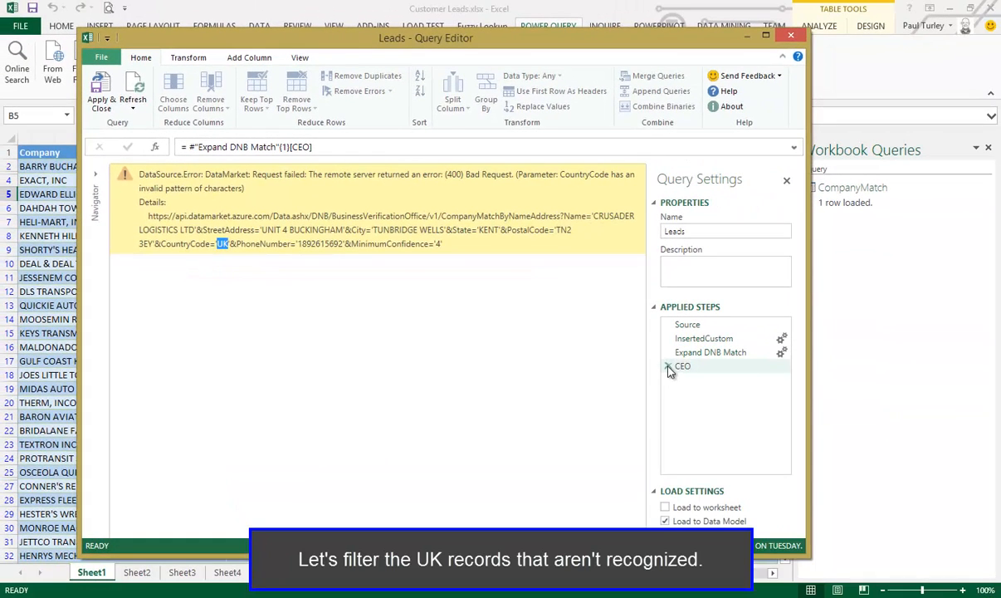
pyautogui.click(668, 366)
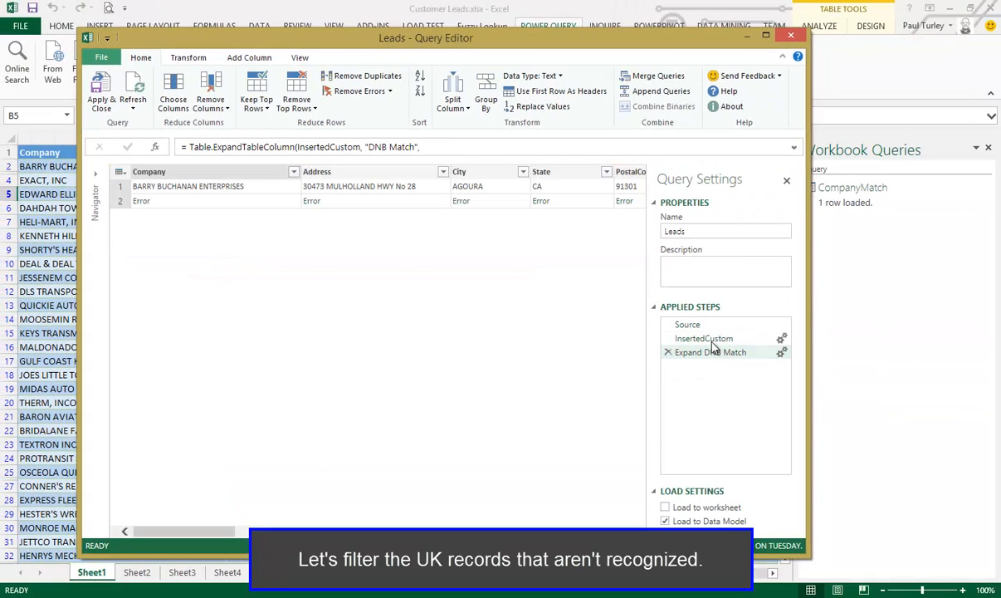
# Return to the InsertedCustom step and filter the UK records out of the CountryCode column
pyautogui.click(711, 340)
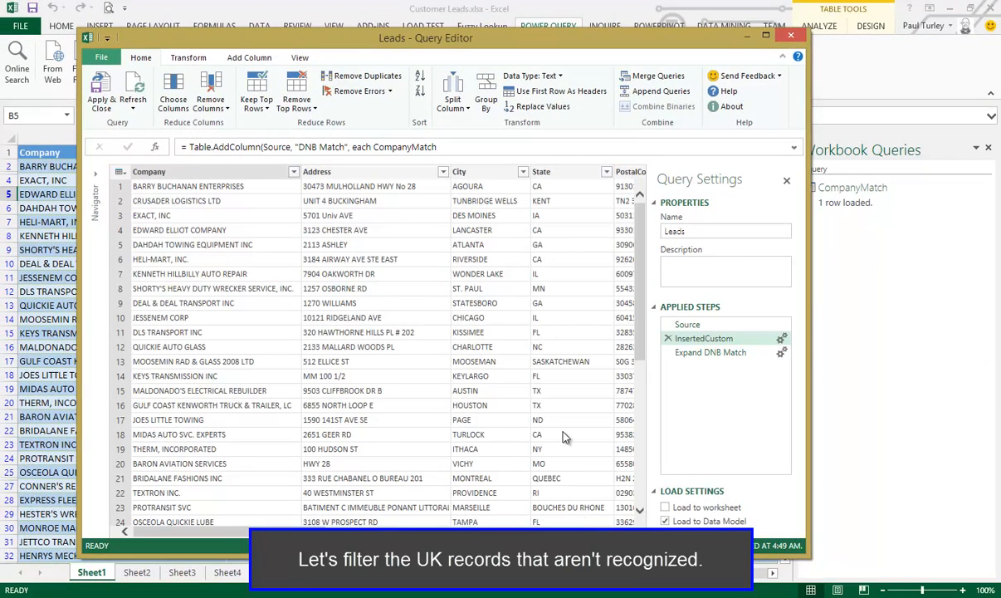
pyautogui.click(620, 532)
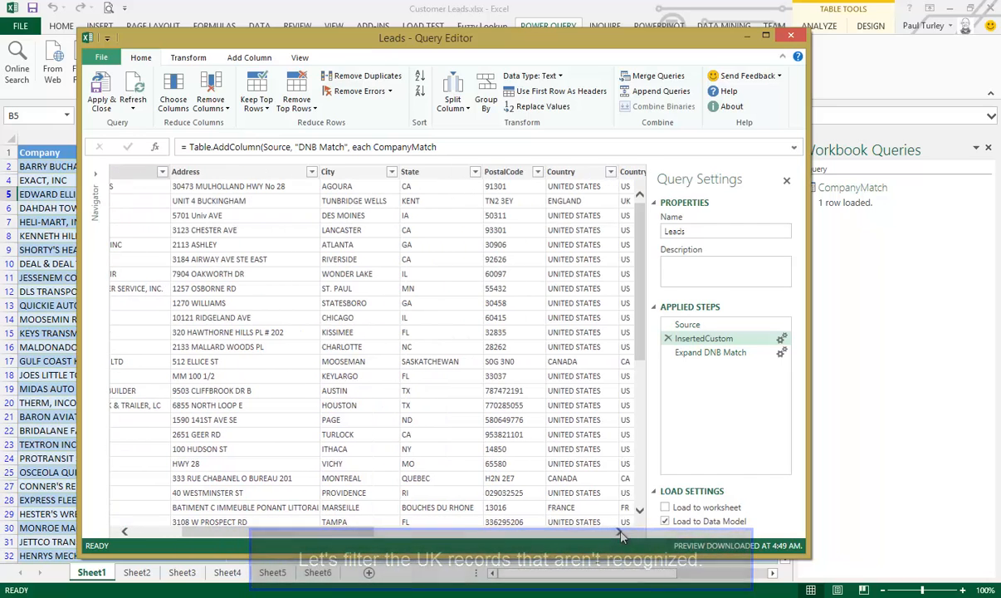
pyautogui.click(621, 533)
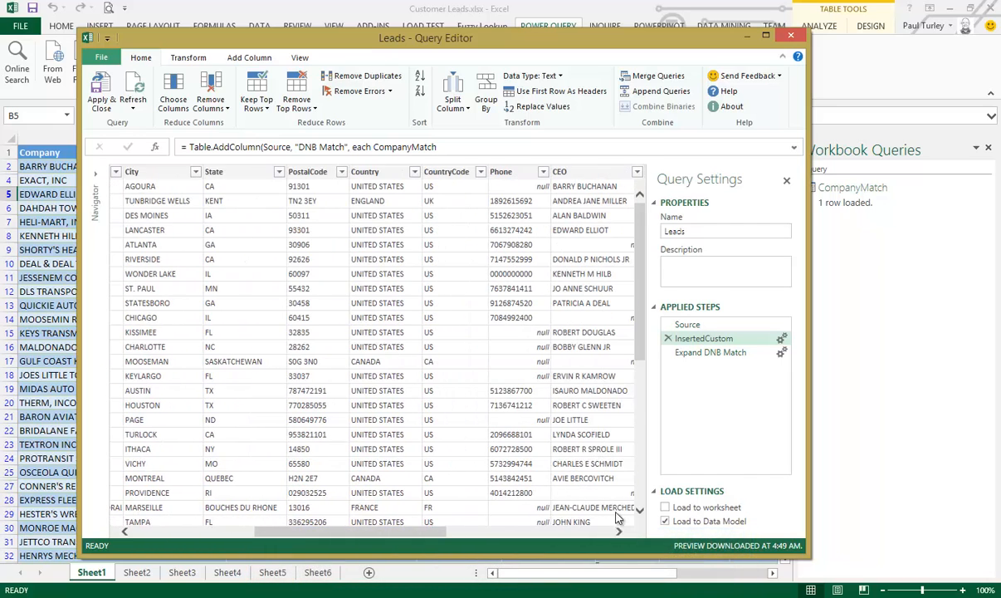
pyautogui.click(476, 173)
pyautogui.click(479, 173)
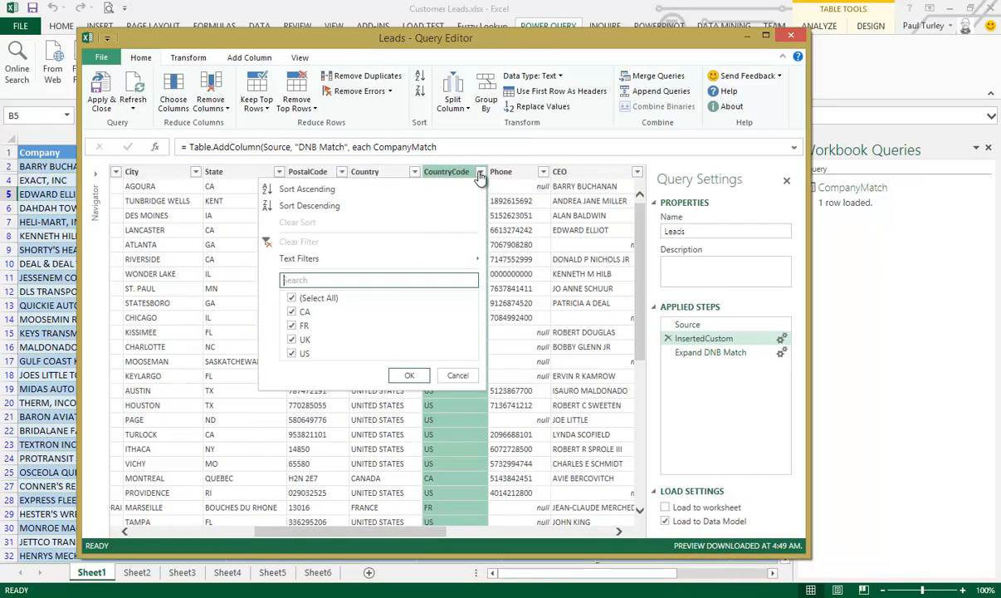
pyautogui.click(293, 340)
pyautogui.click(409, 375)
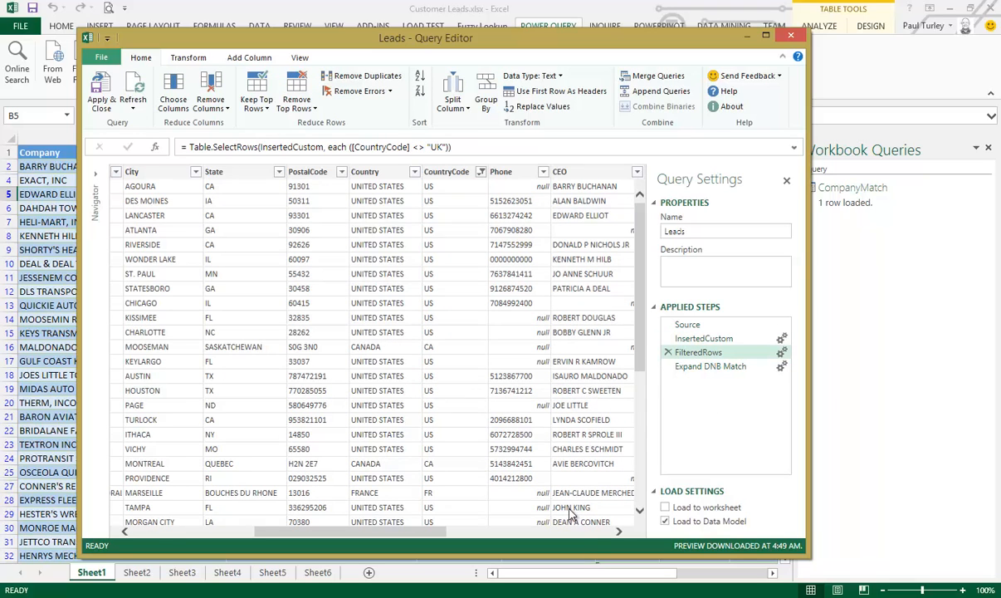
pyautogui.click(600, 533)
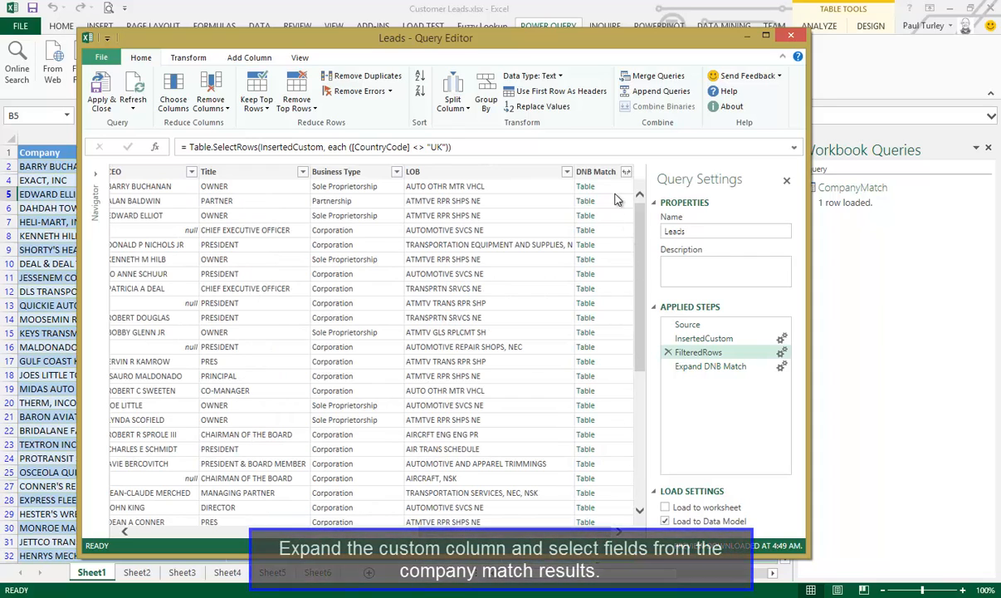
pyautogui.click(626, 171)
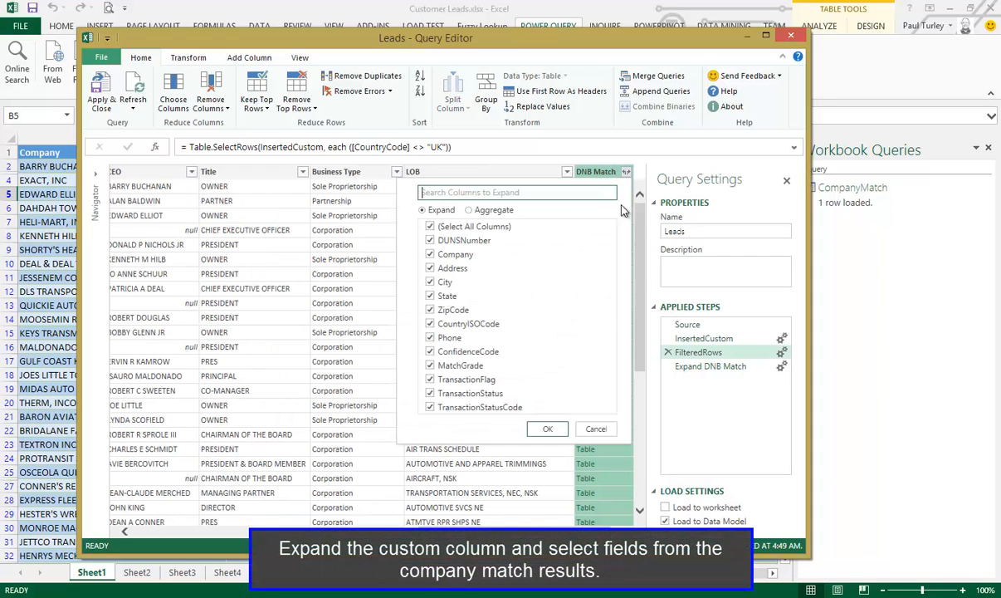
pyautogui.click(547, 429)
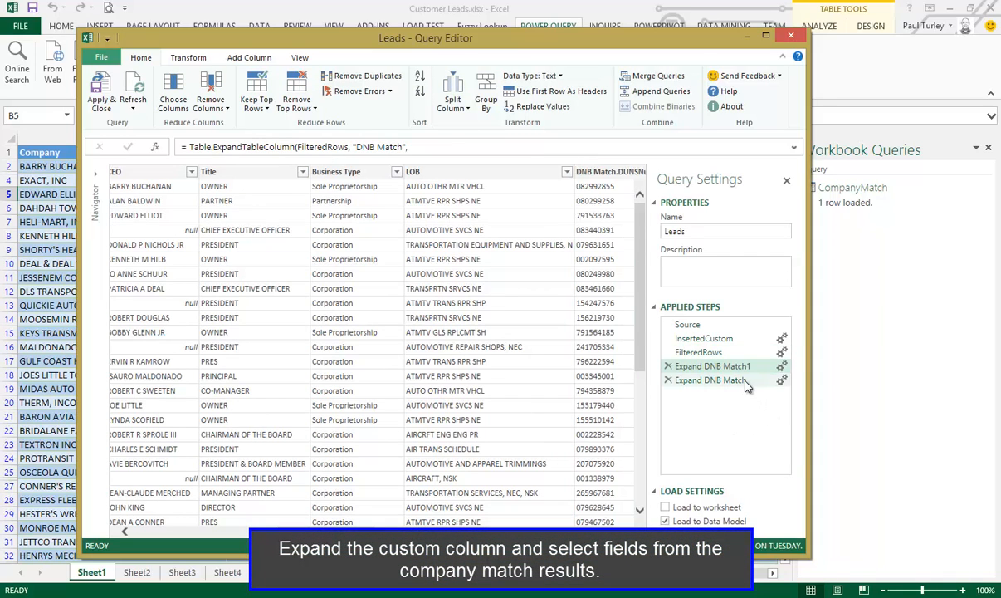
pyautogui.click(668, 366)
pyautogui.click(509, 337)
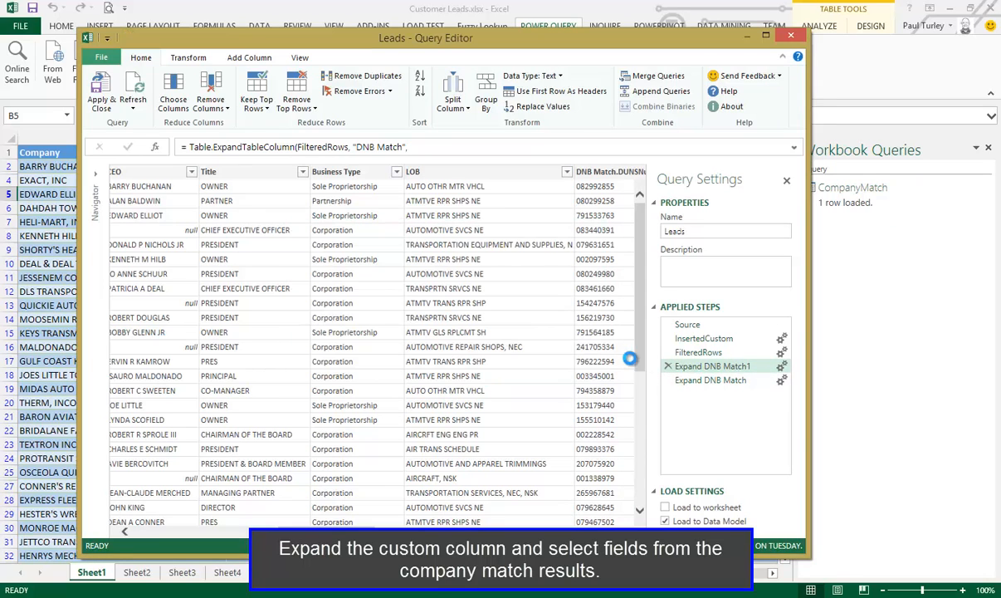
# Widen the DNB Match.Company column and move it directly after the original Company column
pyautogui.click(604, 532)
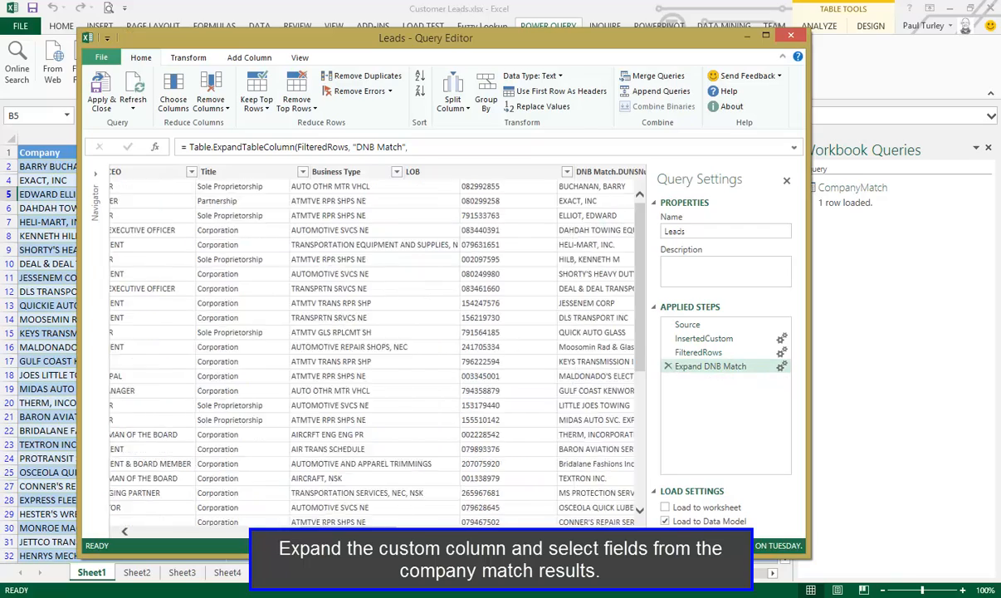
pyautogui.moveTo(573, 530); pyautogui.dragTo(187, 532)
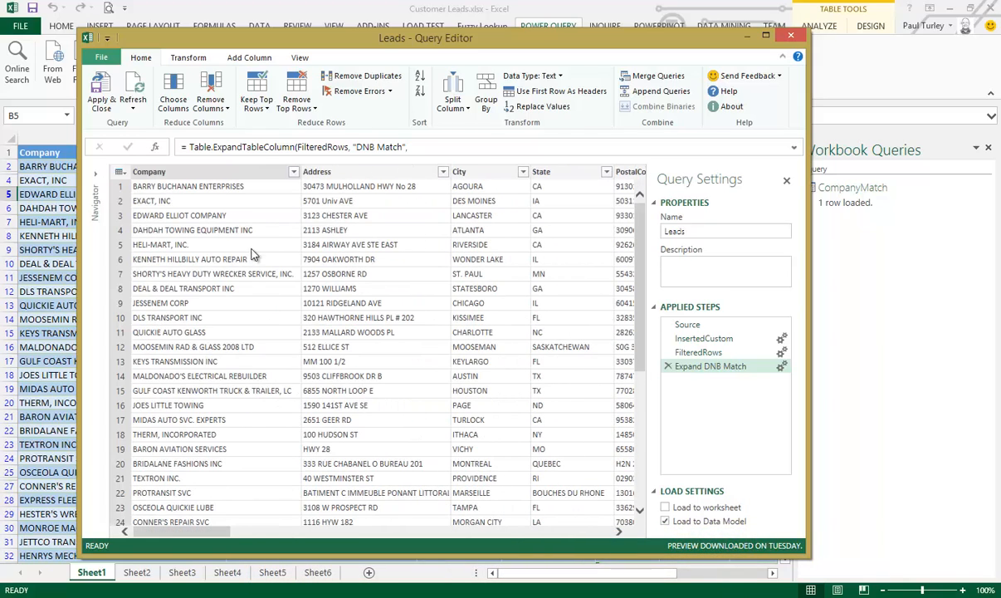
pyautogui.click(246, 175)
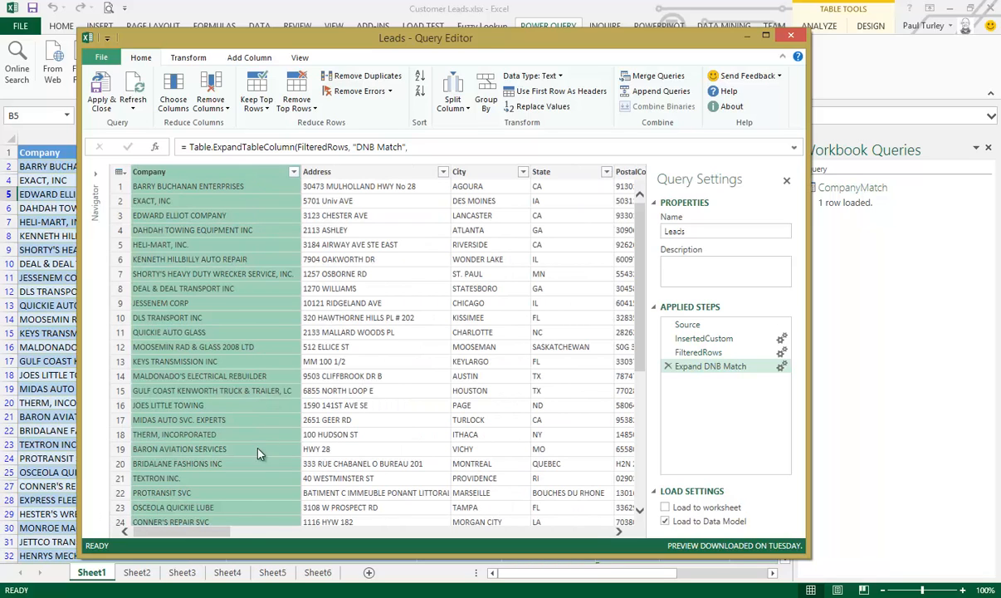
pyautogui.moveTo(225, 533); pyautogui.dragTo(410, 544)
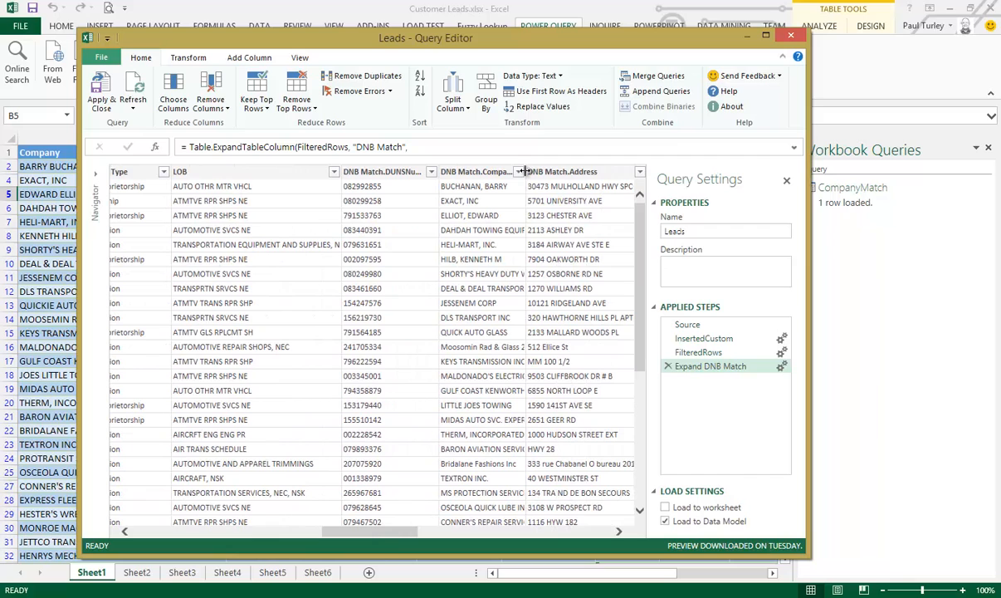
pyautogui.moveTo(523, 171); pyautogui.dragTo(574, 171)
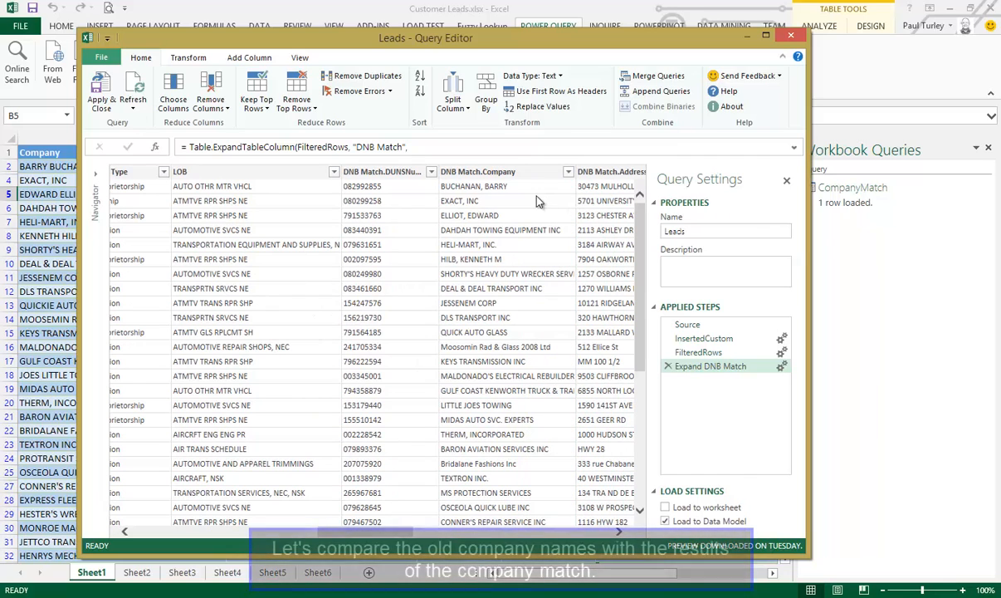
pyautogui.click(484, 171)
pyautogui.moveTo(473, 171)
pyautogui.mouseDown()
pyautogui.moveTo(106, 173)
pyautogui.moveTo(325, 175)
pyautogui.mouseUp()
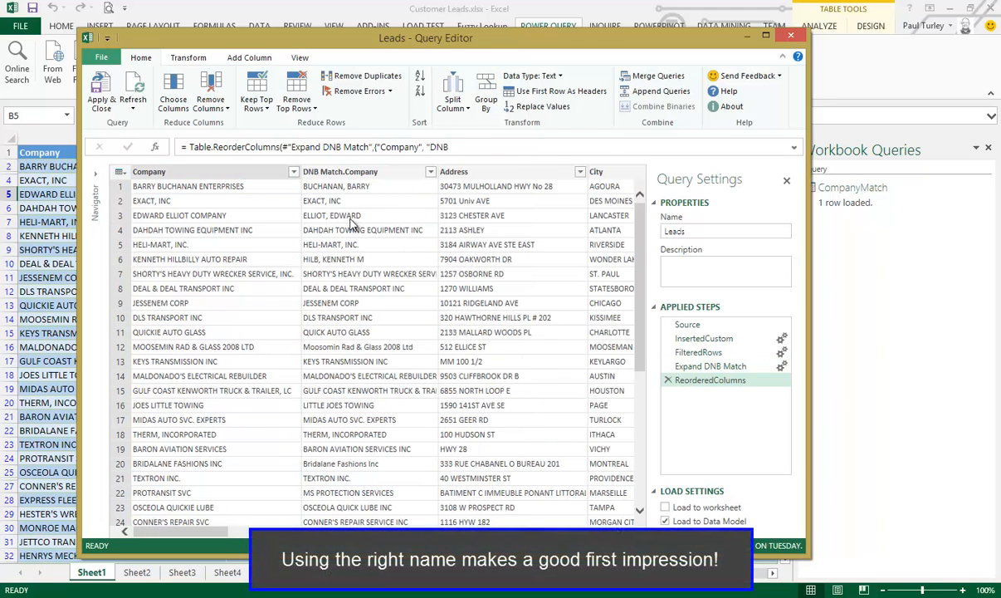
# Compare the original company names with the matched names in rows 3, 4, 9 and 10
pyautogui.click(346, 217)
pyautogui.click(278, 214)
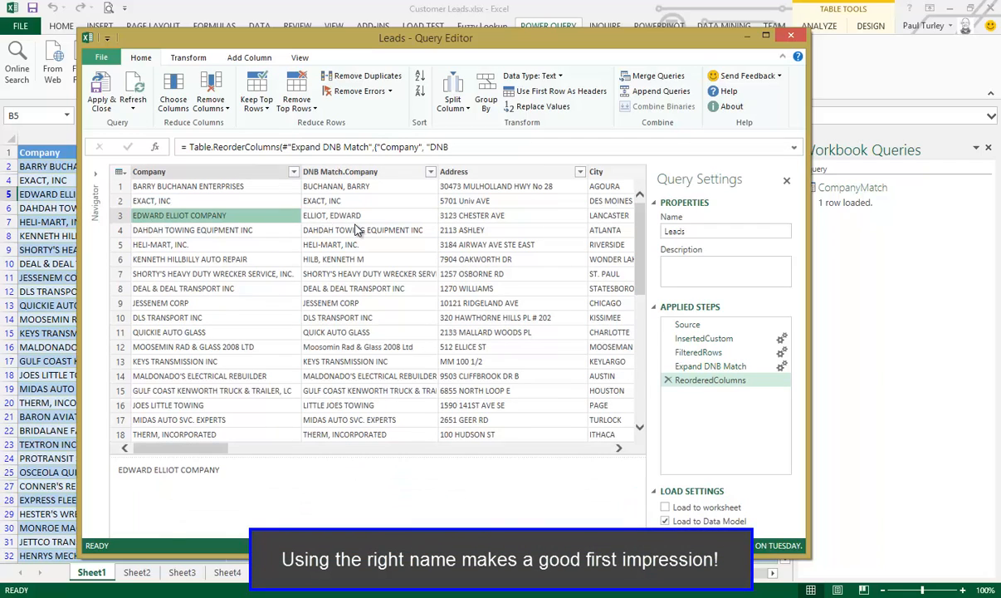
pyautogui.click(339, 229)
pyautogui.click(284, 230)
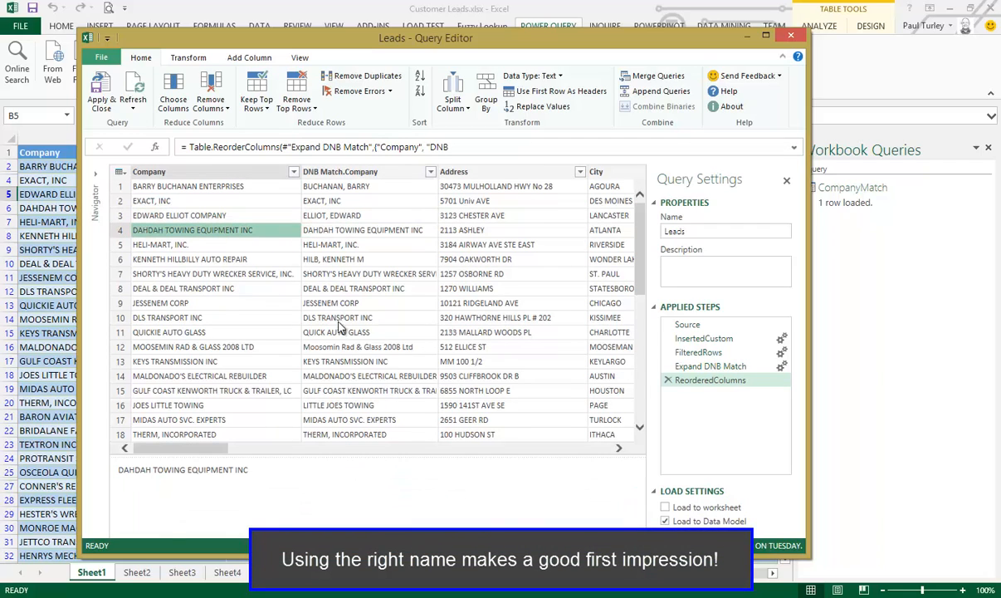
pyautogui.click(273, 305)
pyautogui.click(321, 303)
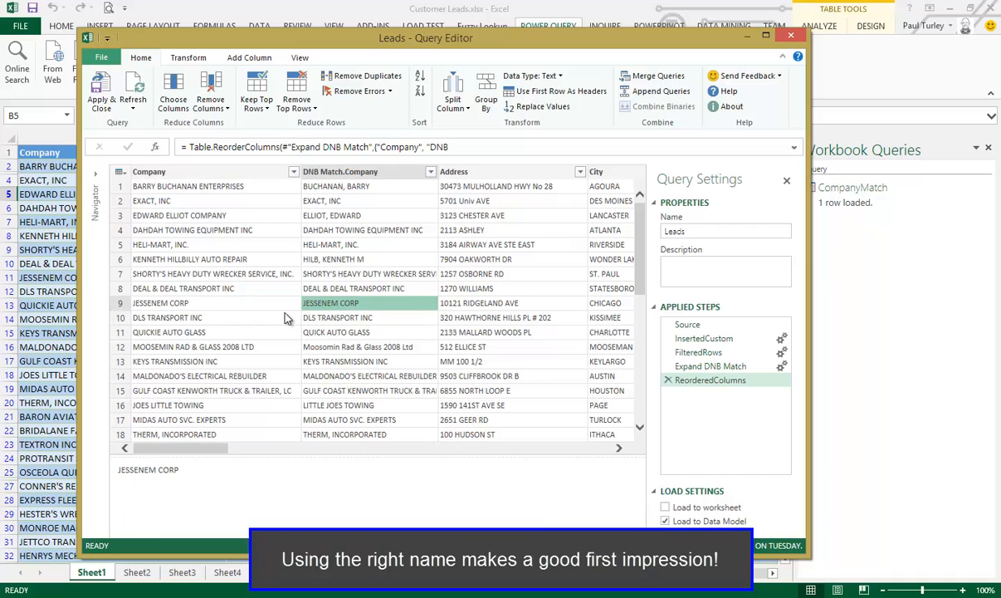
pyautogui.click(285, 315)
pyautogui.click(324, 319)
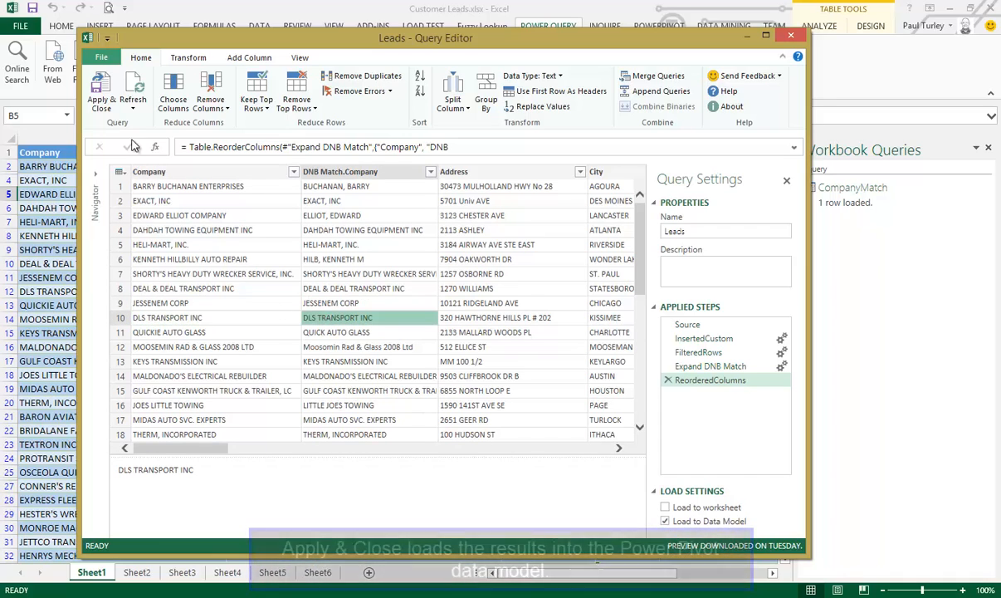
# Apply the Leads query so its results load to the data model, and open the Power Pivot model window
pyautogui.click(103, 97)
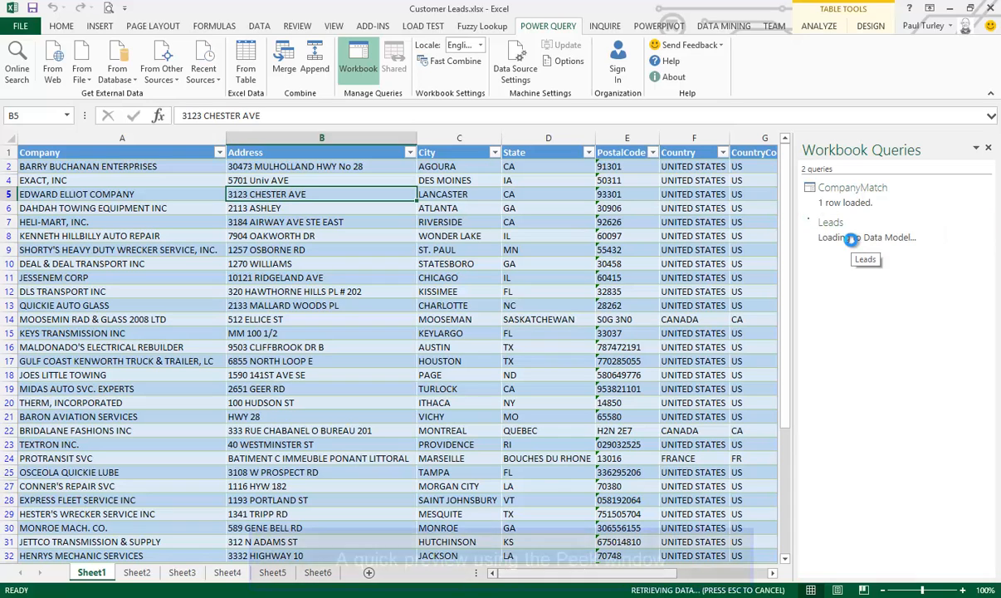
pyautogui.moveTo(852, 240)
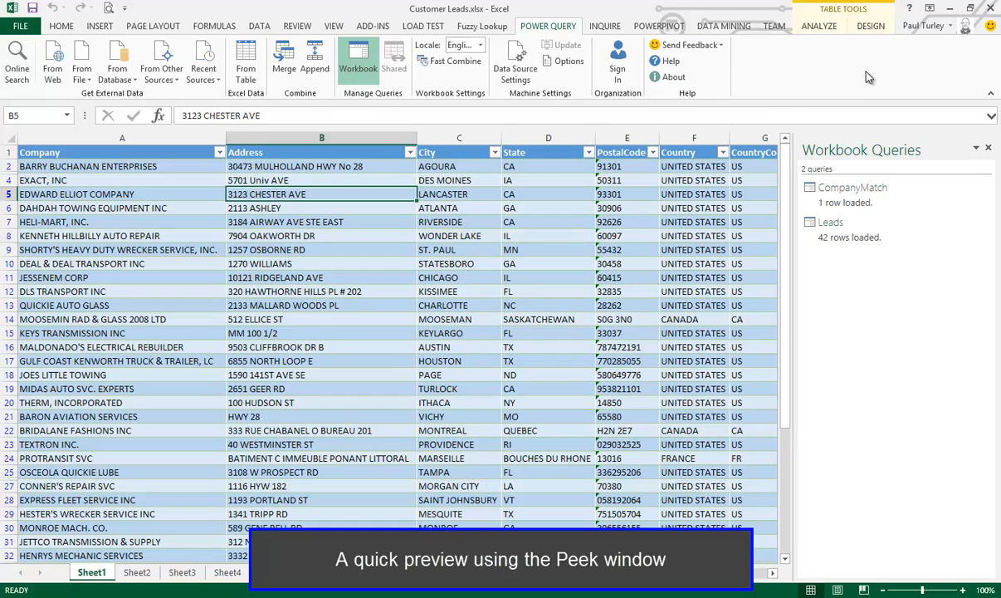
pyautogui.click(660, 26)
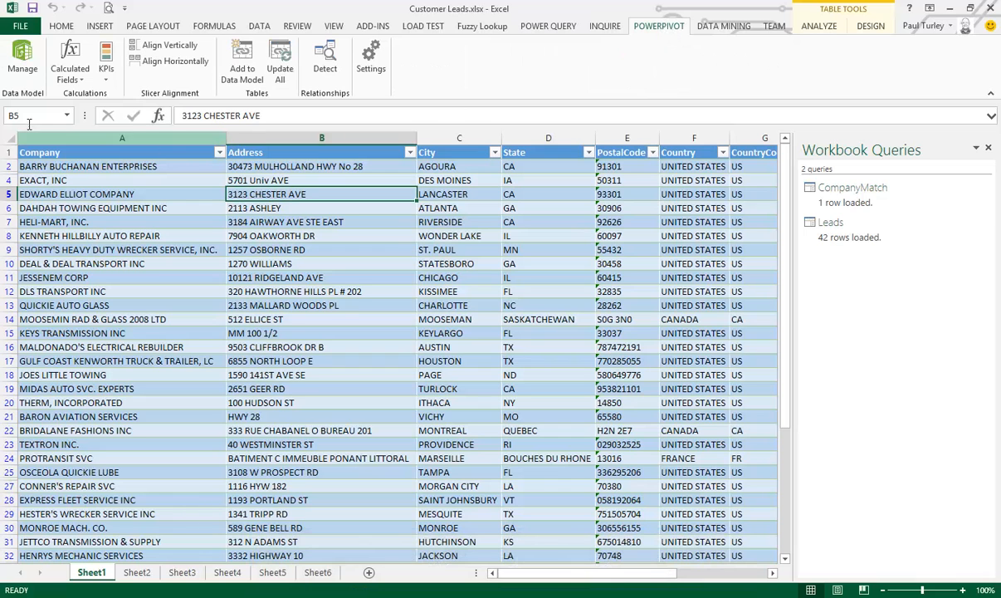
pyautogui.click(23, 54)
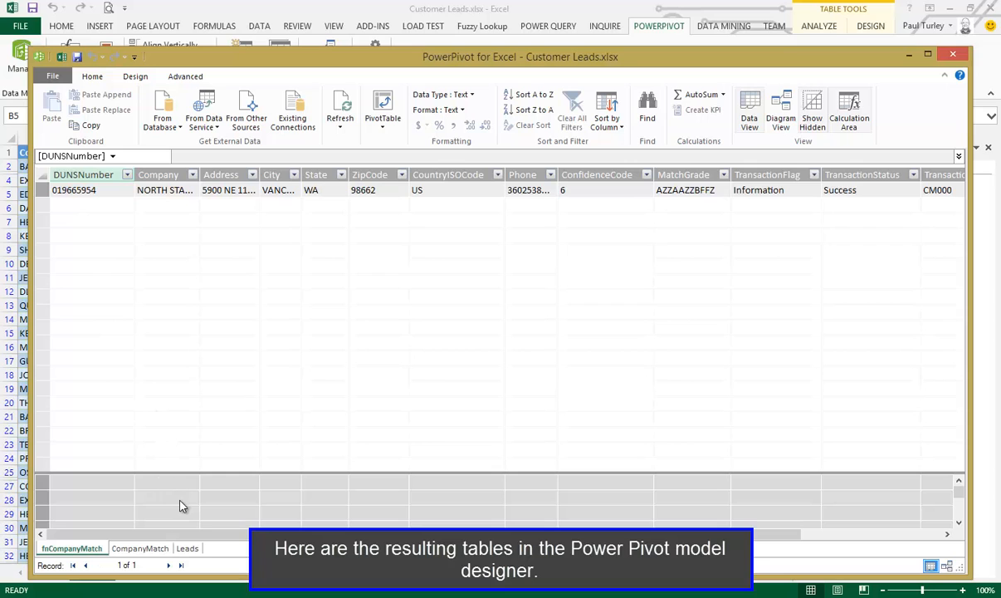
# Review the CompanyMatch and Leads tables, including the added match fields and the distinct values of DNB Match.ConfidenceCode
pyautogui.click(143, 549)
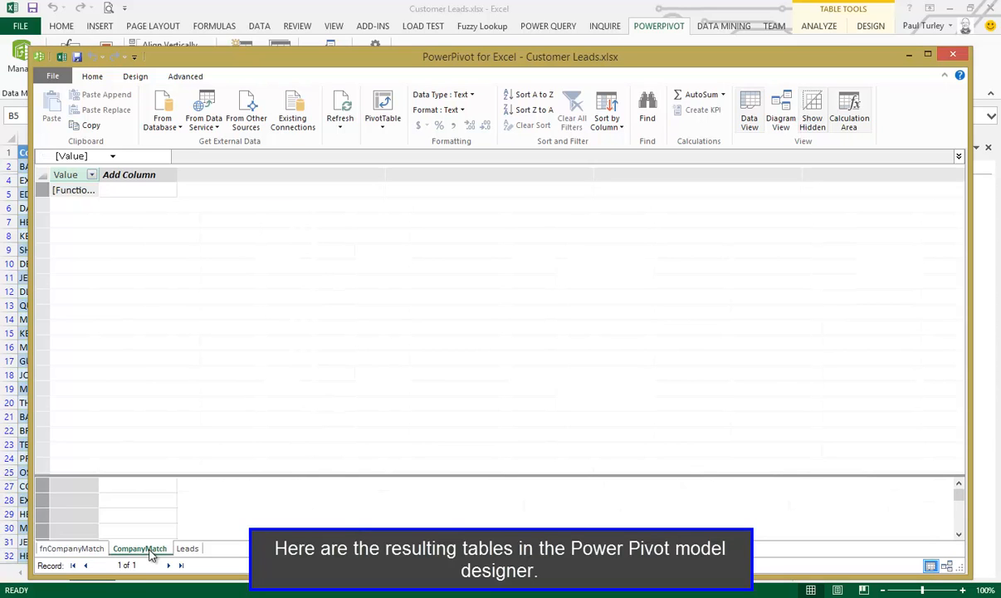
pyautogui.click(188, 551)
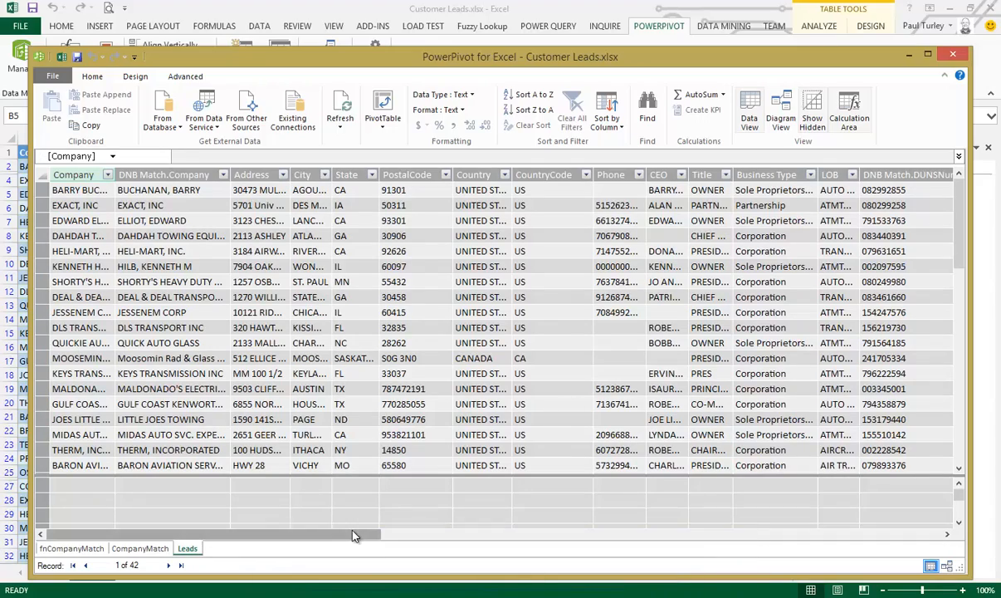
pyautogui.moveTo(357, 533); pyautogui.dragTo(527, 536)
pyautogui.moveTo(636, 545); pyautogui.dragTo(787, 556)
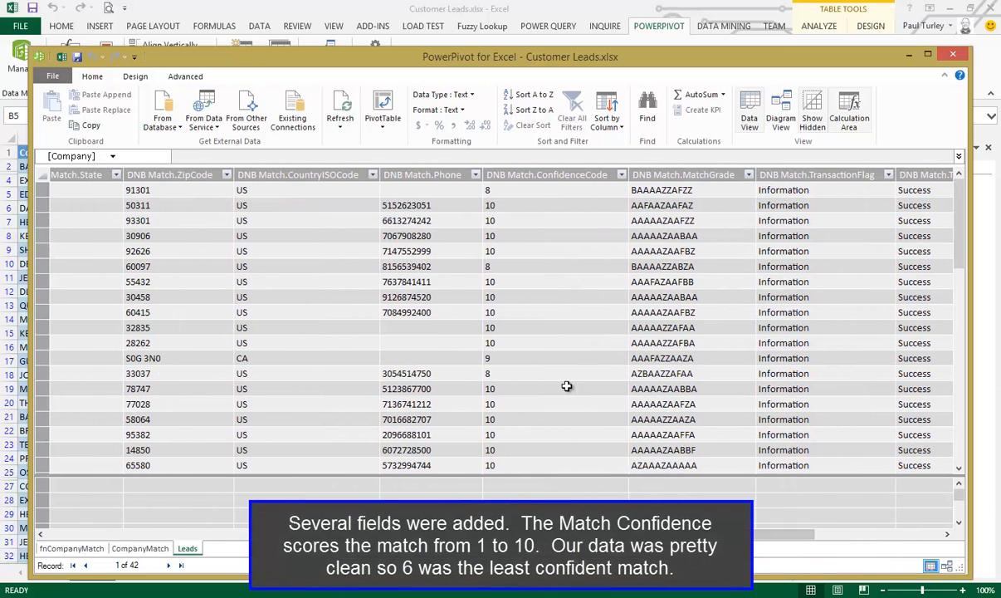
pyautogui.click(622, 175)
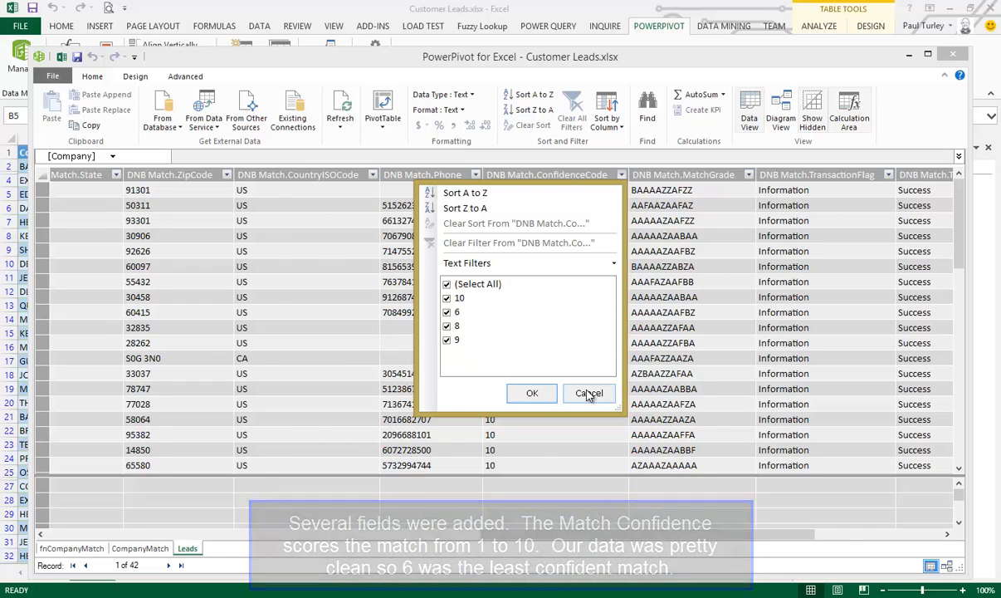
pyautogui.click(588, 392)
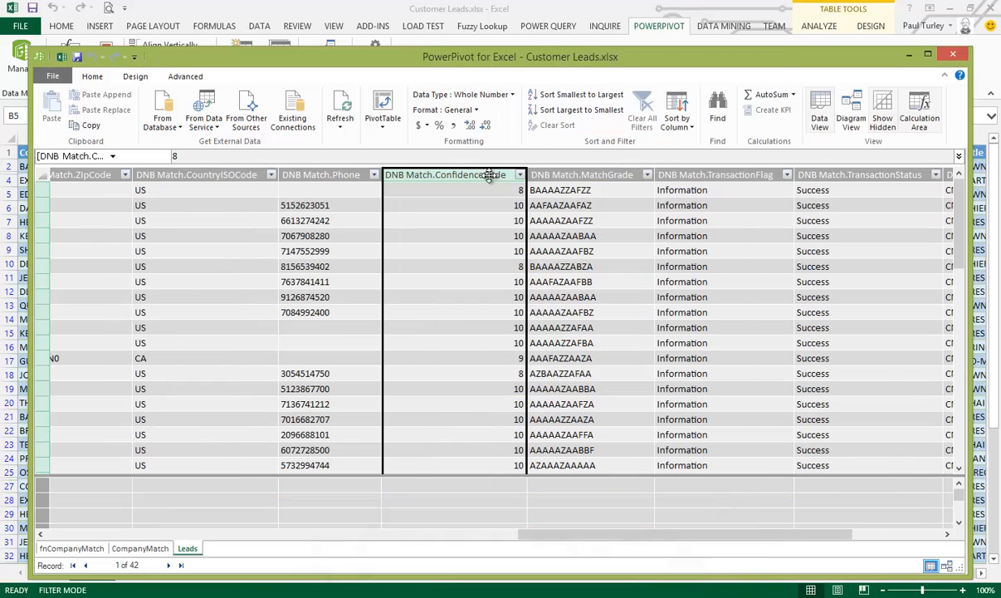
# Set the data type of the DNB Match.ConfidenceCode column to Whole Number
pyautogui.click(484, 94)
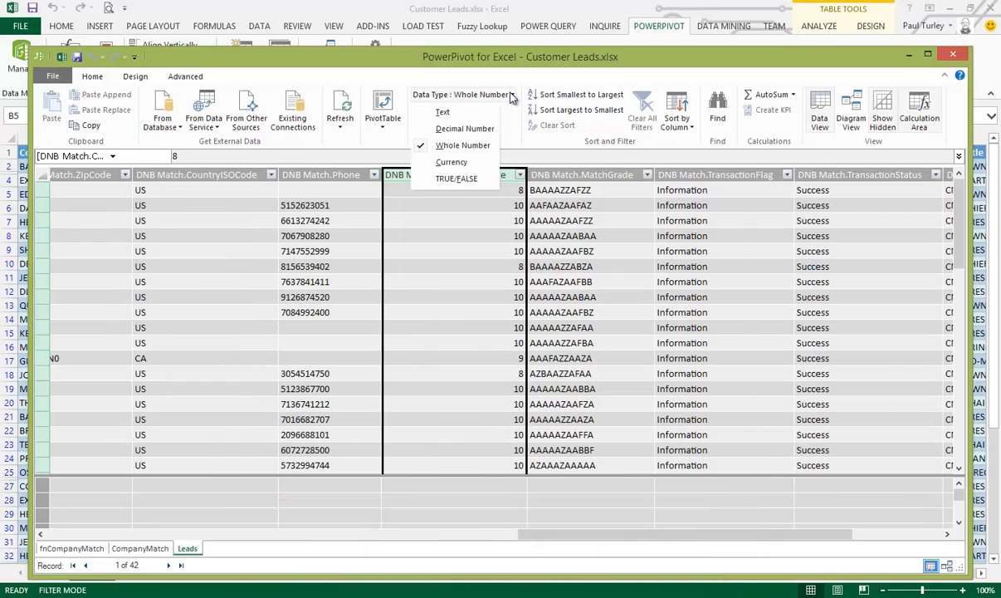
# Insert a calculated column before DNB Match.MatchGrade in the Leads table and name it Match Confidence
pyautogui.click(470, 146)
pyautogui.click(556, 174)
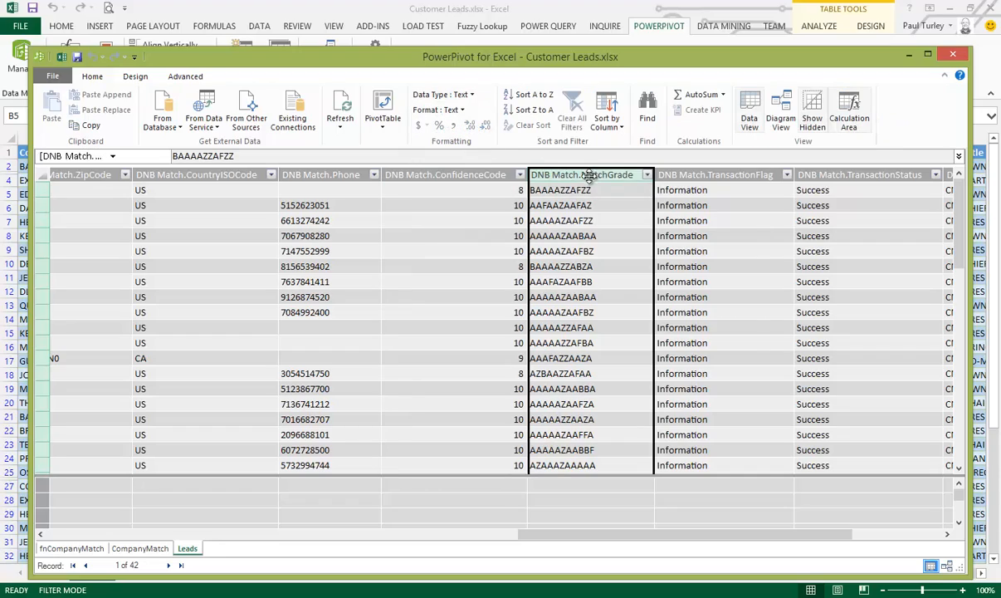
pyautogui.rightClick(591, 181)
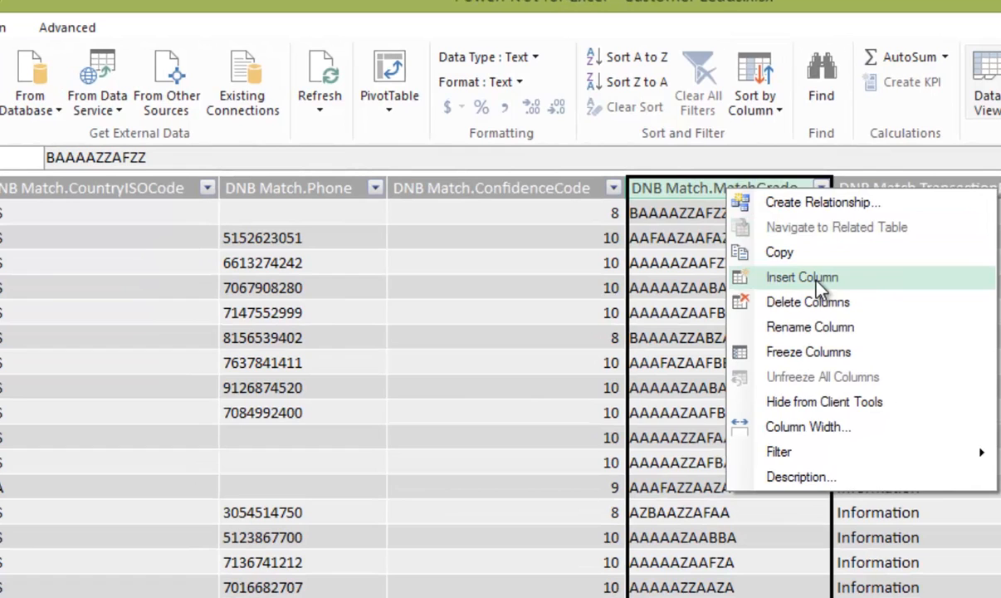
pyautogui.click(730, 255)
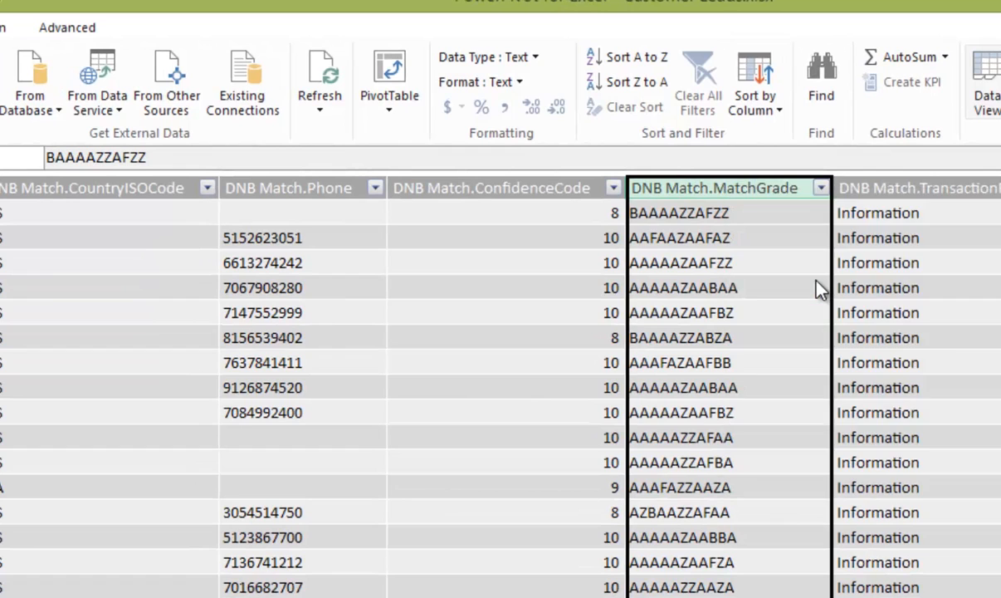
pyautogui.doubleClick(735, 188)
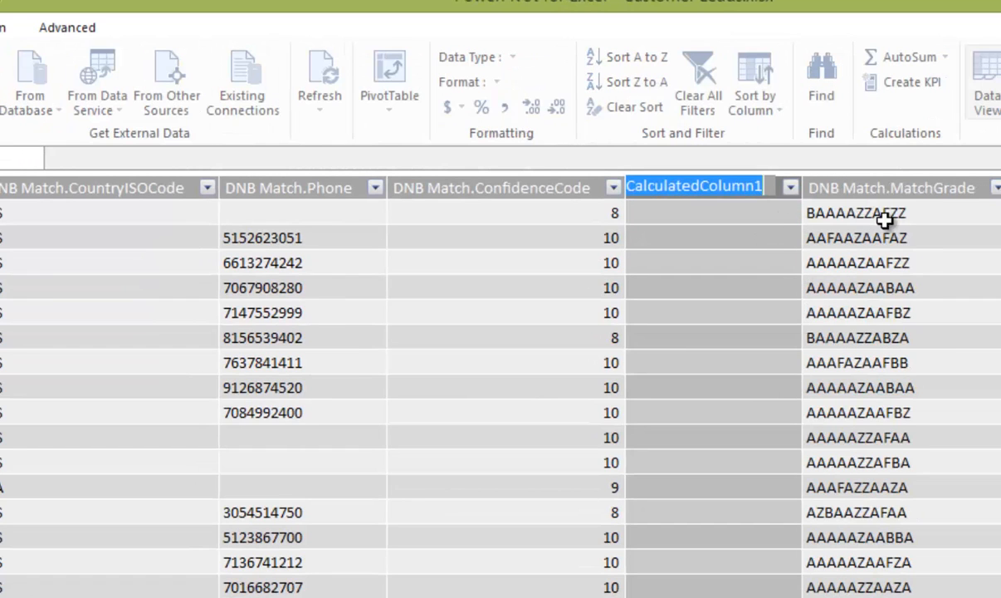
pyautogui.write('Match Conf')
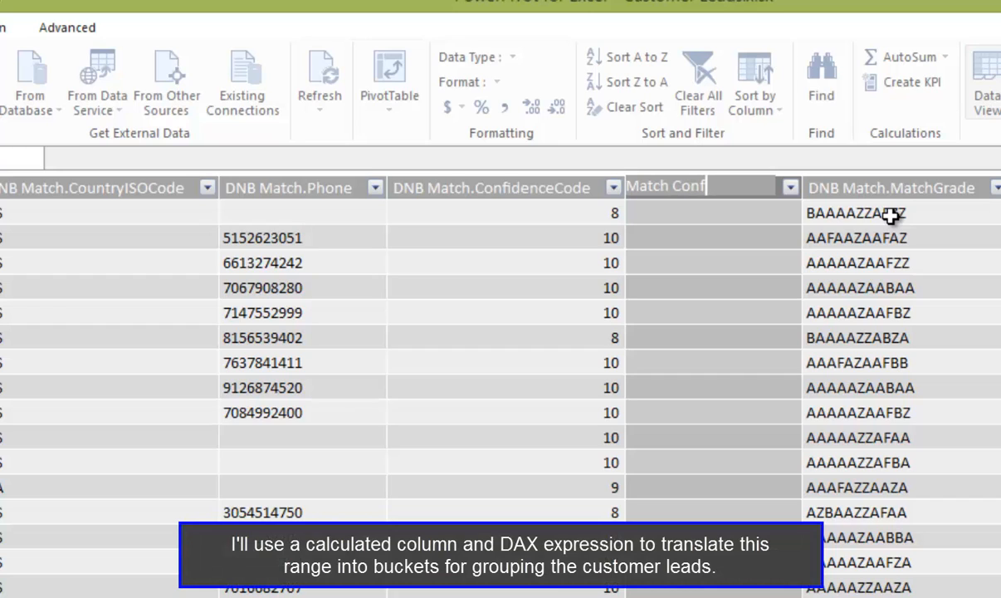
pyautogui.write('idence')
pyautogui.press('Return')
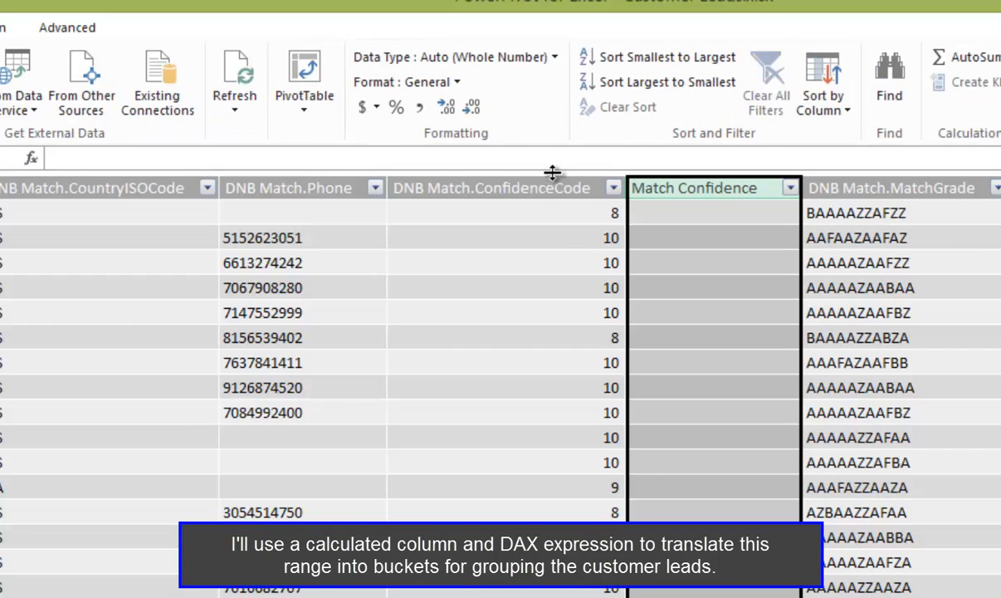
# Begin the Match Confidence formula with an IF that returns "High" when DNB Match.ConfidenceCode equals 10
pyautogui.click(467, 162)
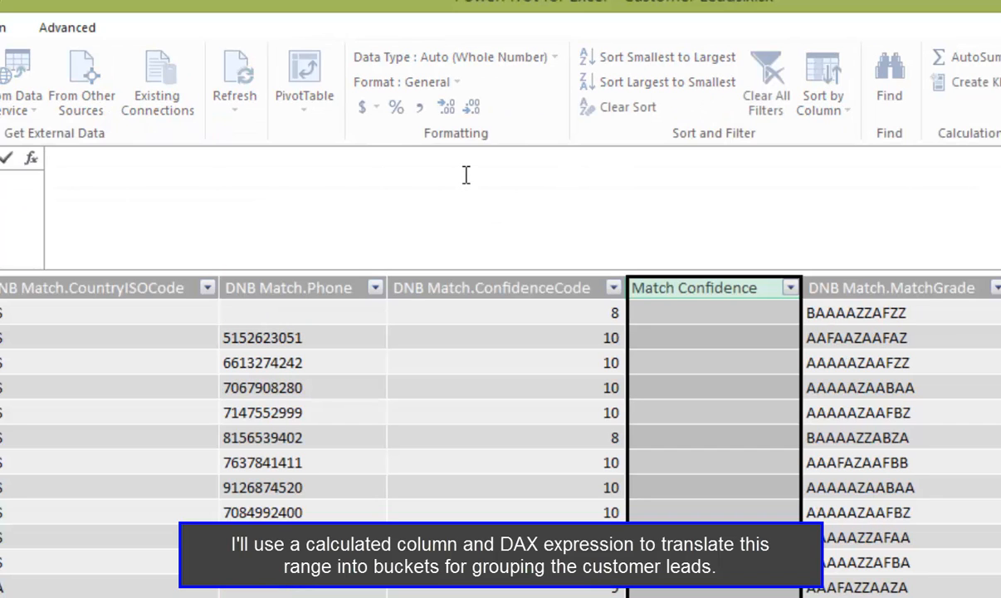
pyautogui.write('=IF(')
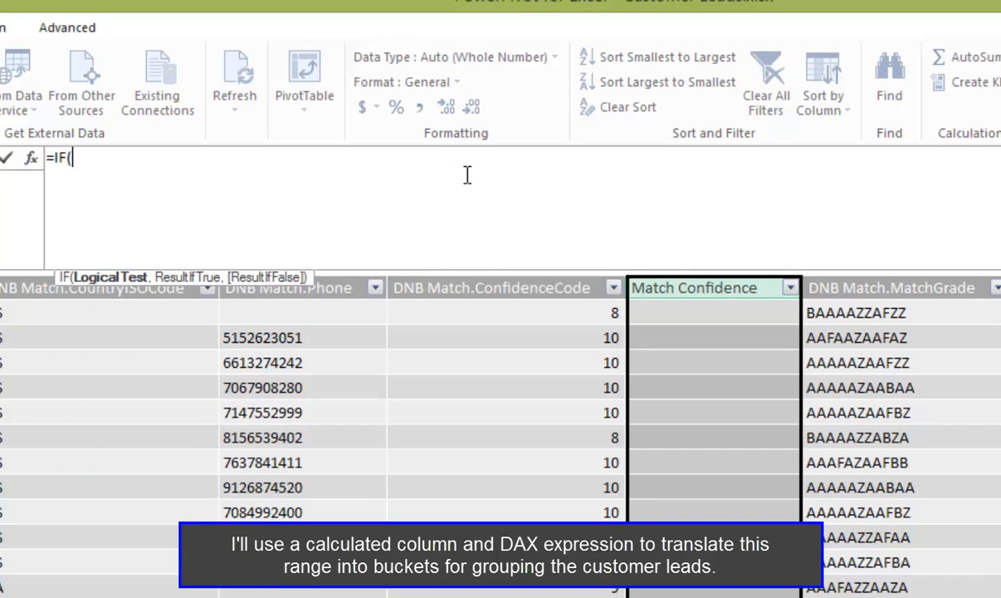
pyautogui.click(553, 287)
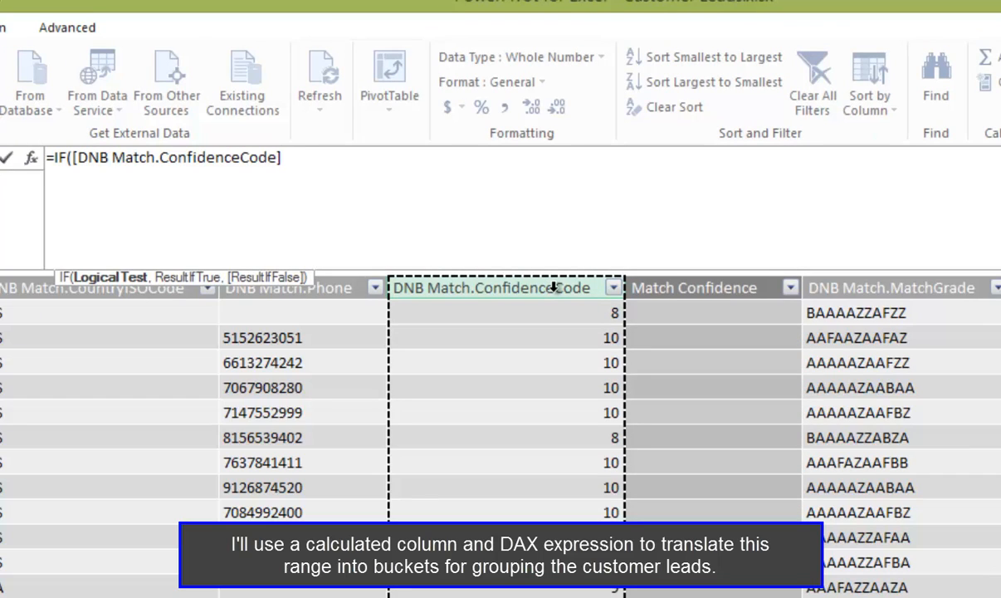
pyautogui.write('=1')
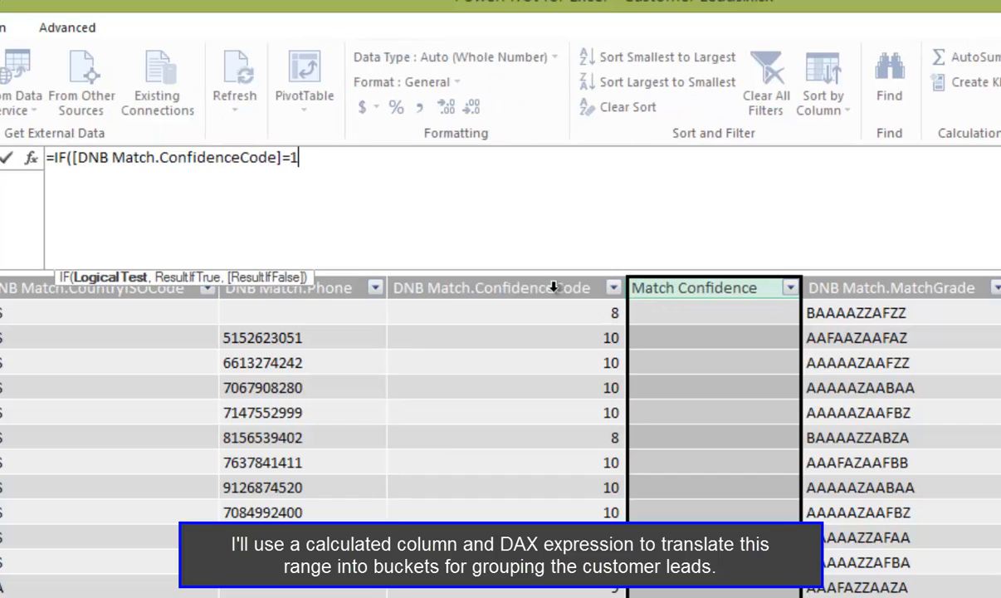
pyautogui.write('0, ')
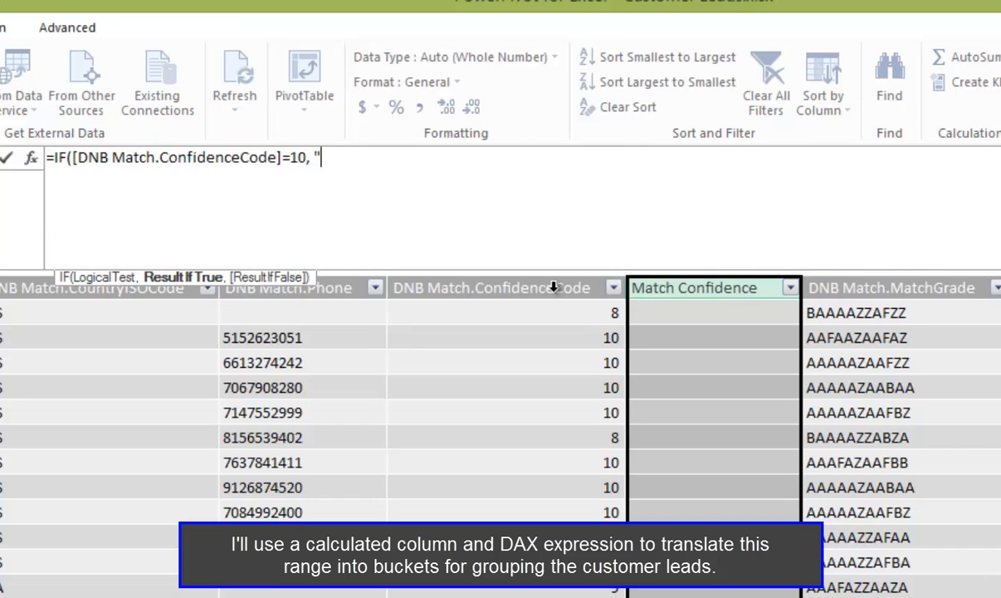
pyautogui.write('"High", ')
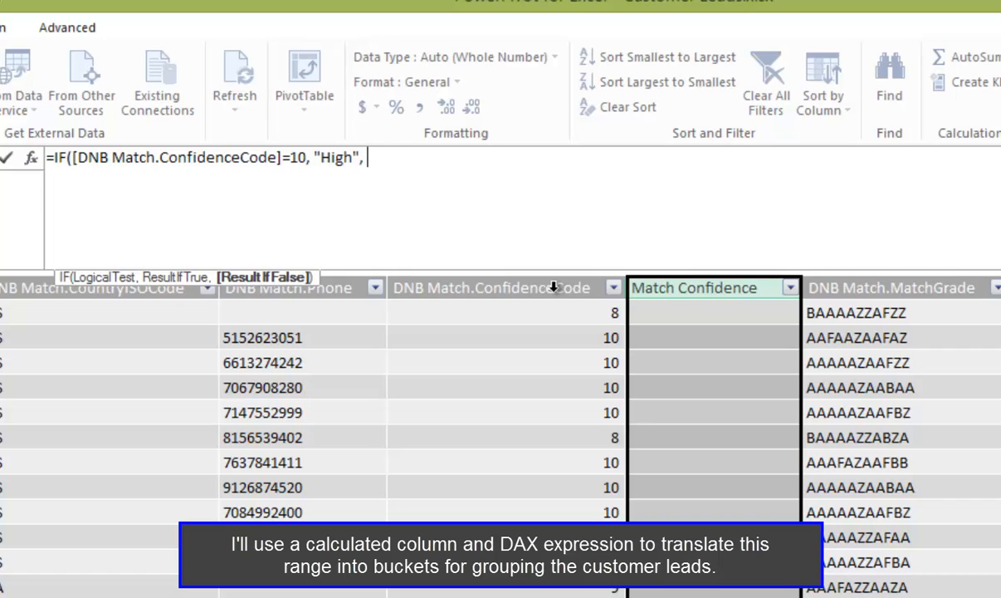
pyautogui.write('IF(')
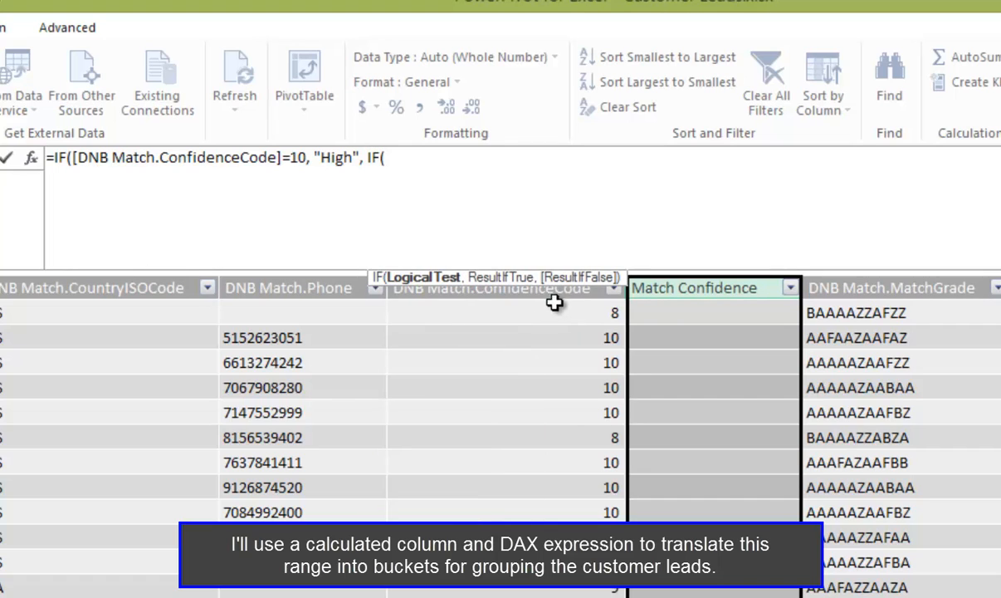
# Complete the formula with a nested IF returning "Low" when DNB Match.ConfidenceCode is below 6 and "Med" otherwise
pyautogui.click(550, 287)
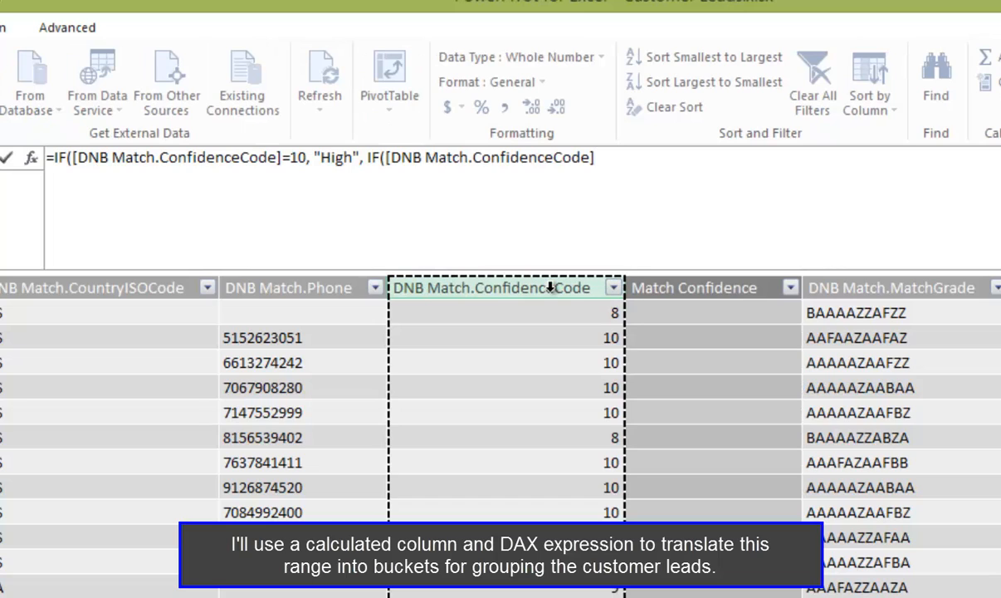
pyautogui.write('<')
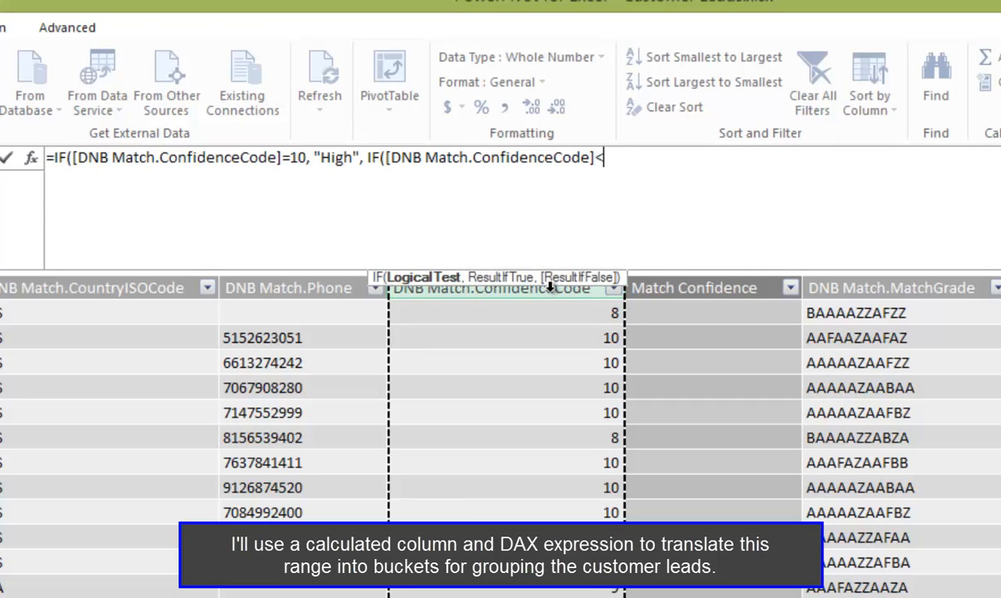
pyautogui.write('6, ')
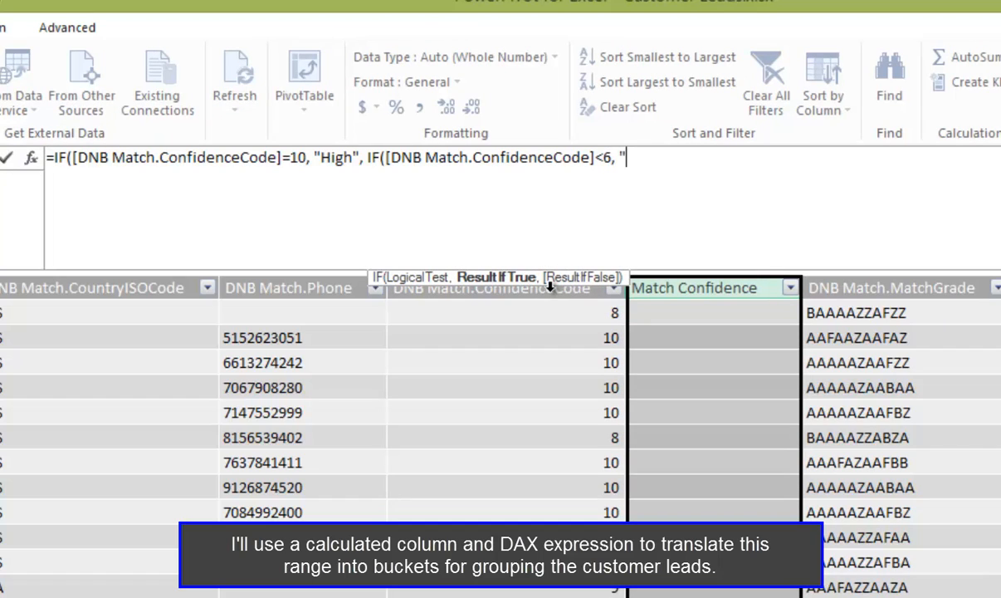
pyautogui.write('"Low", "Me')
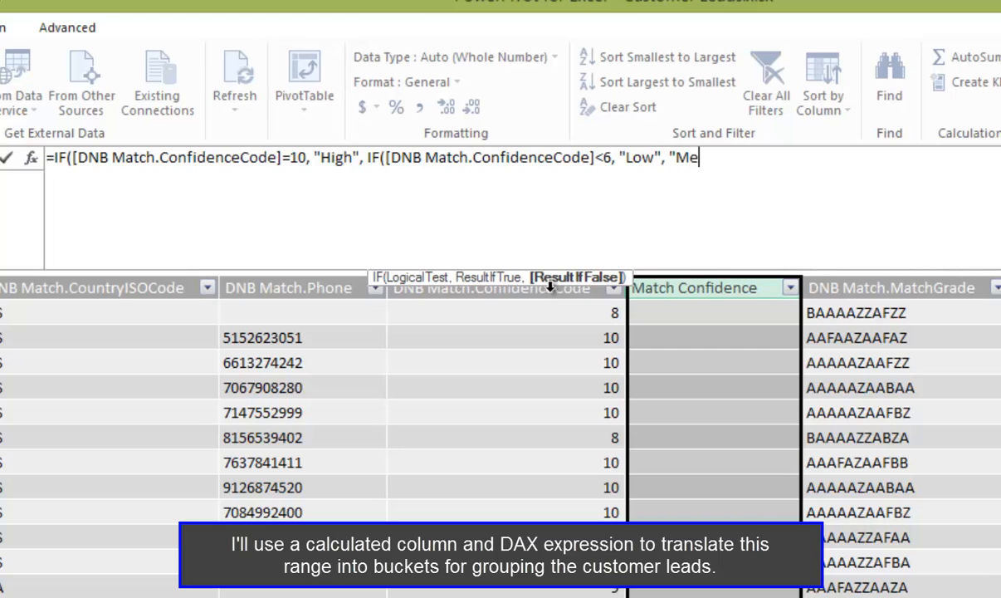
pyautogui.write('d"))')
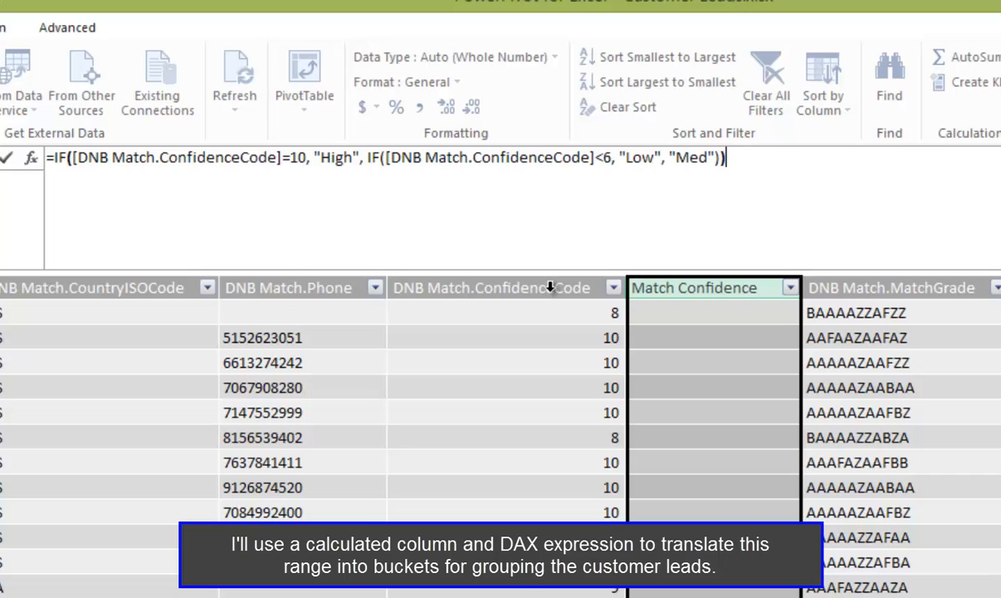
pyautogui.press('Return')
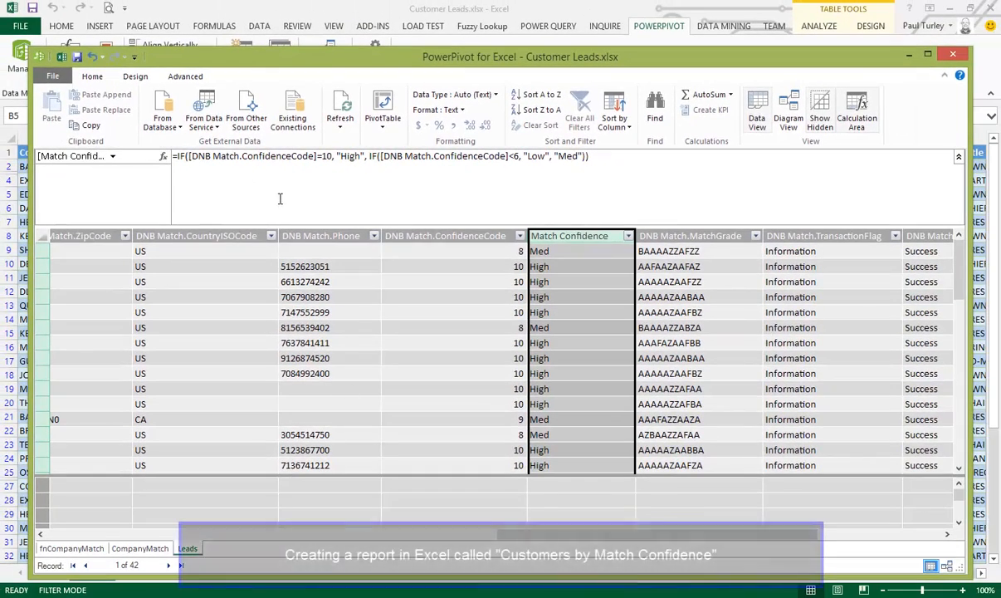
# Create a PivotTable from the data model on a new worksheet and insert two rows above it
pyautogui.click(384, 100)
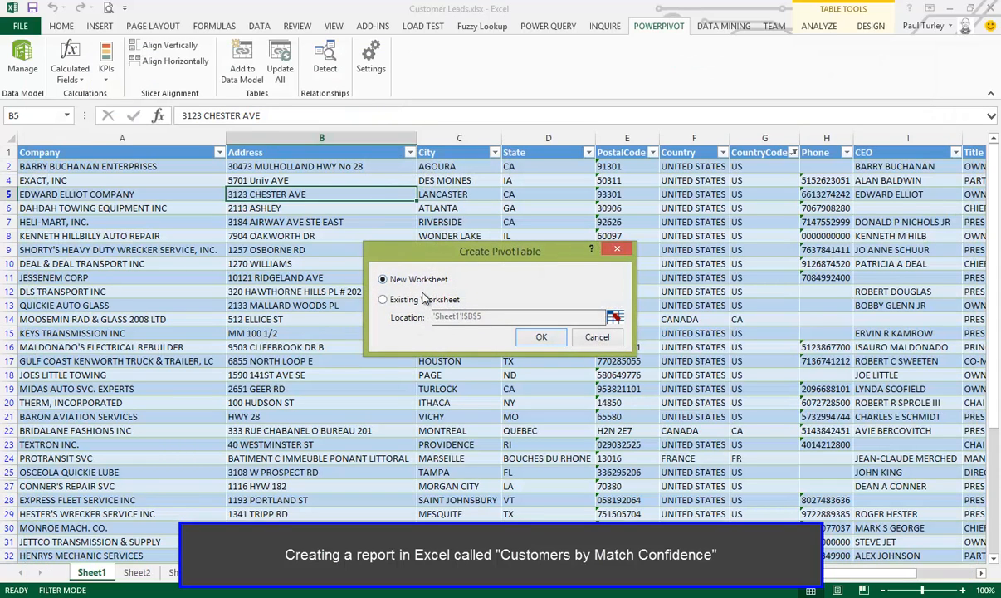
pyautogui.click(541, 336)
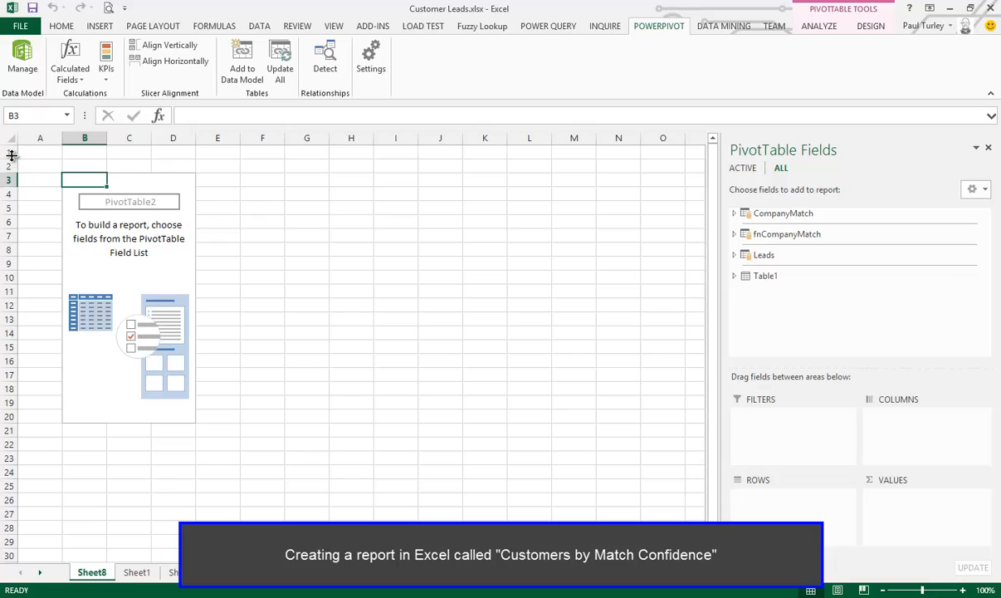
pyautogui.moveTo(10, 152); pyautogui.dragTo(10, 166)
pyautogui.rightClick(11, 166)
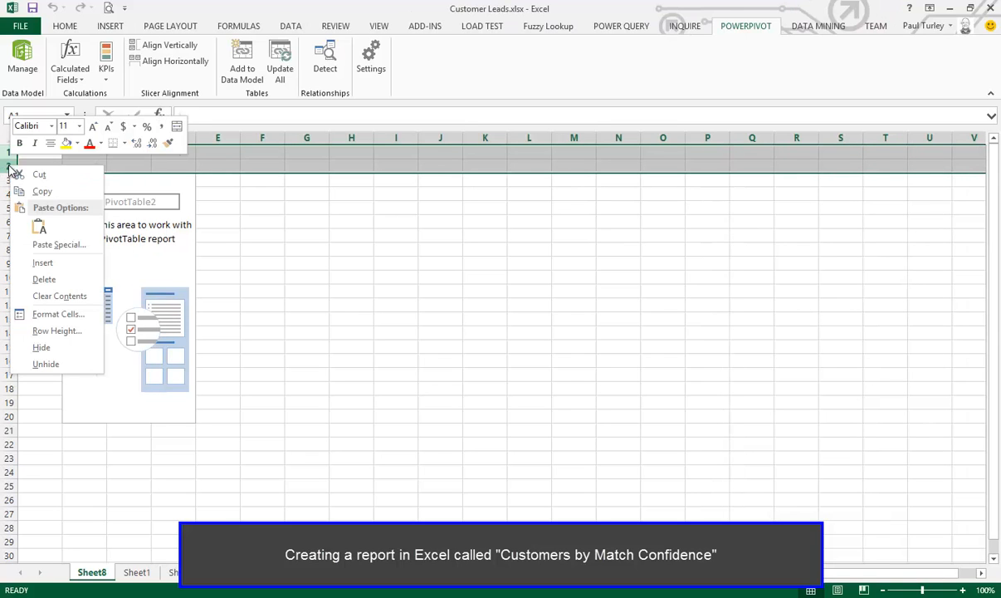
pyautogui.click(42, 262)
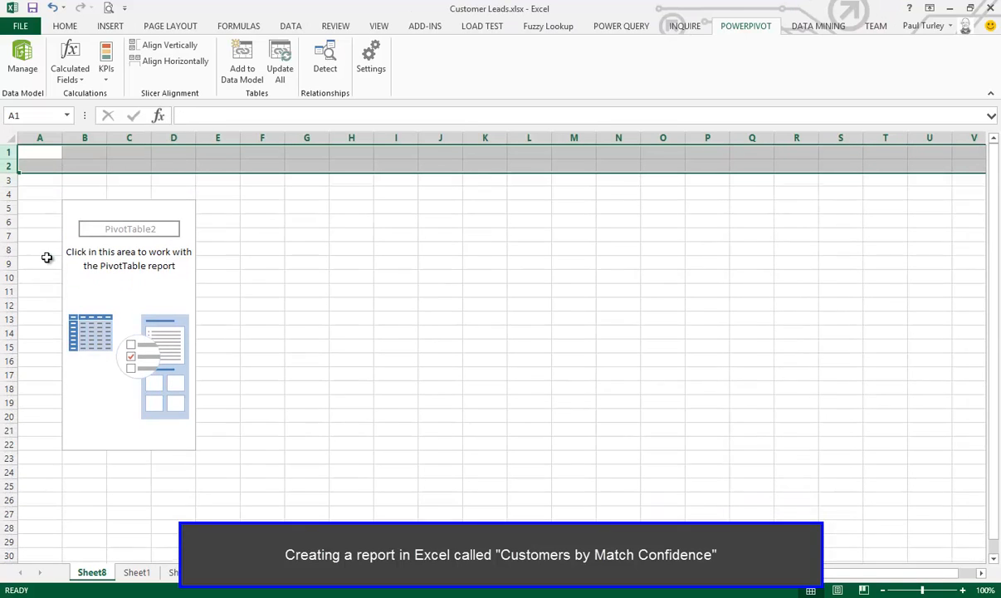
# Add the Match Confidence field of the Leads table to the PivotTable as a slicer
pyautogui.click(150, 244)
pyautogui.click(118, 305)
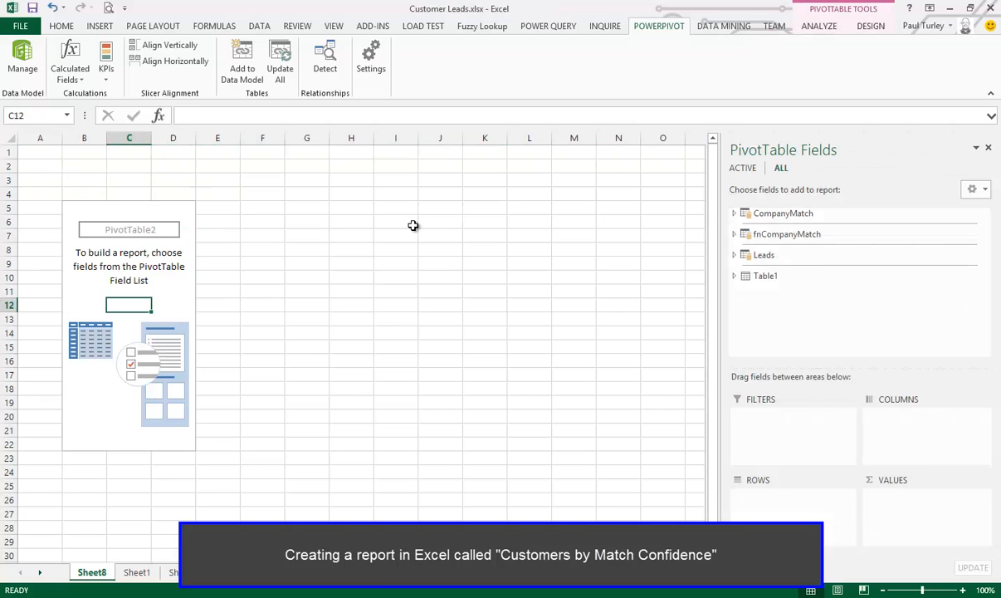
pyautogui.click(739, 260)
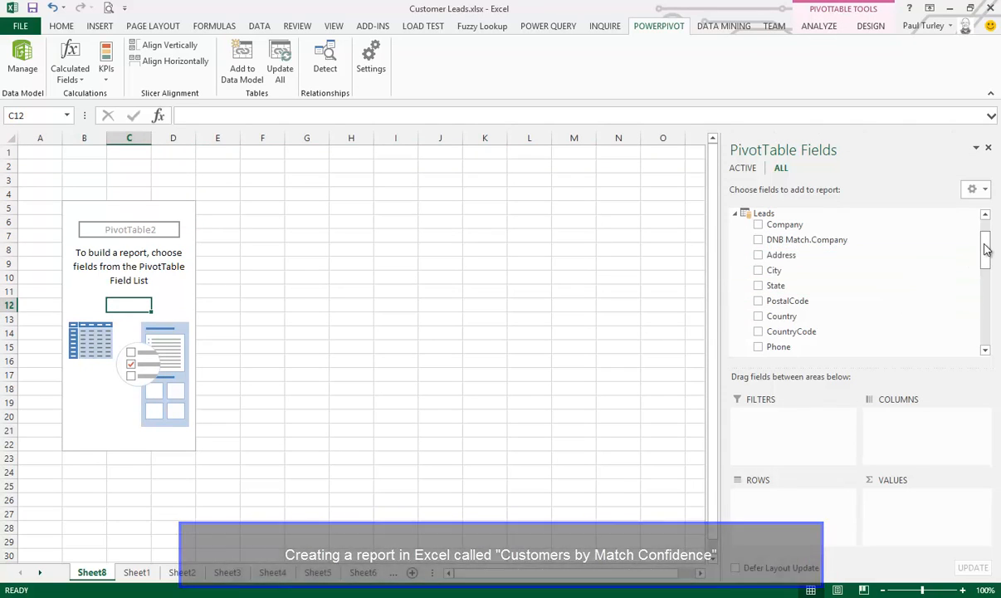
pyautogui.moveTo(987, 249); pyautogui.dragTo(990, 337)
pyautogui.rightClick(798, 318)
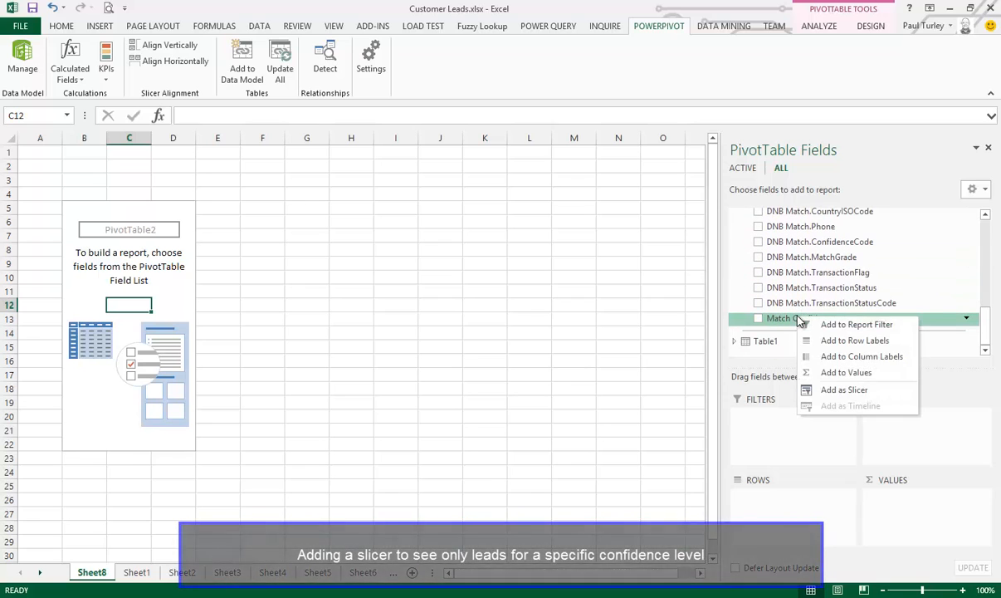
pyautogui.click(835, 389)
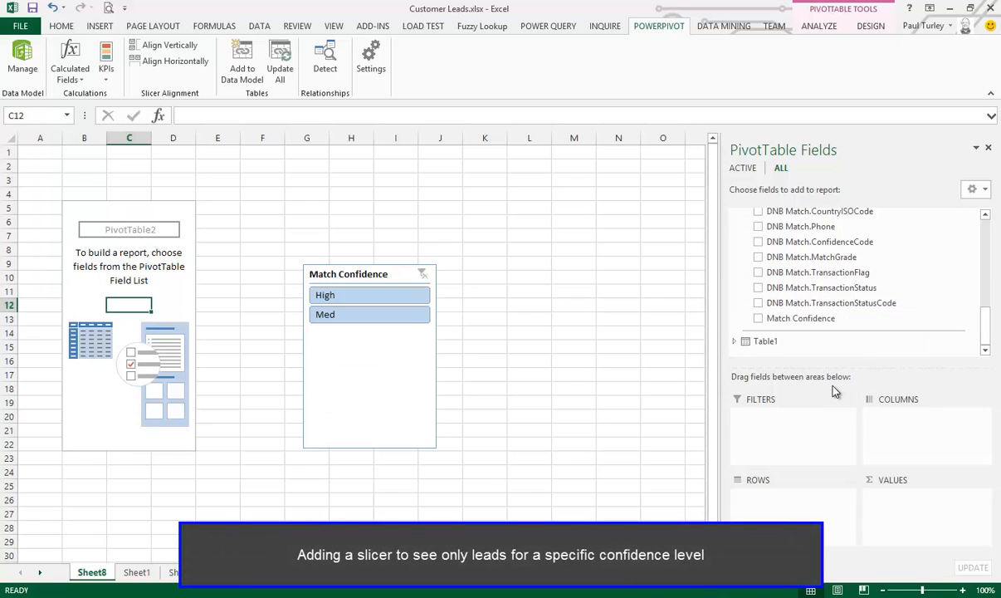
# Shorten the Match Confidence slicer to about 1.03" high and move it up to row 1 over columns G to I
pyautogui.click(375, 407)
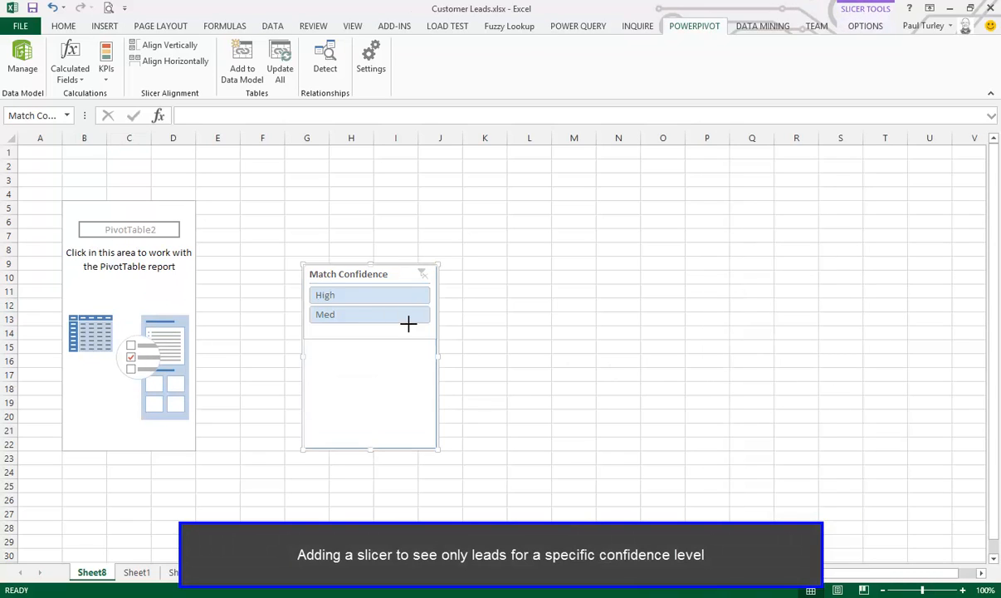
pyautogui.moveTo(408, 323); pyautogui.dragTo(409, 331)
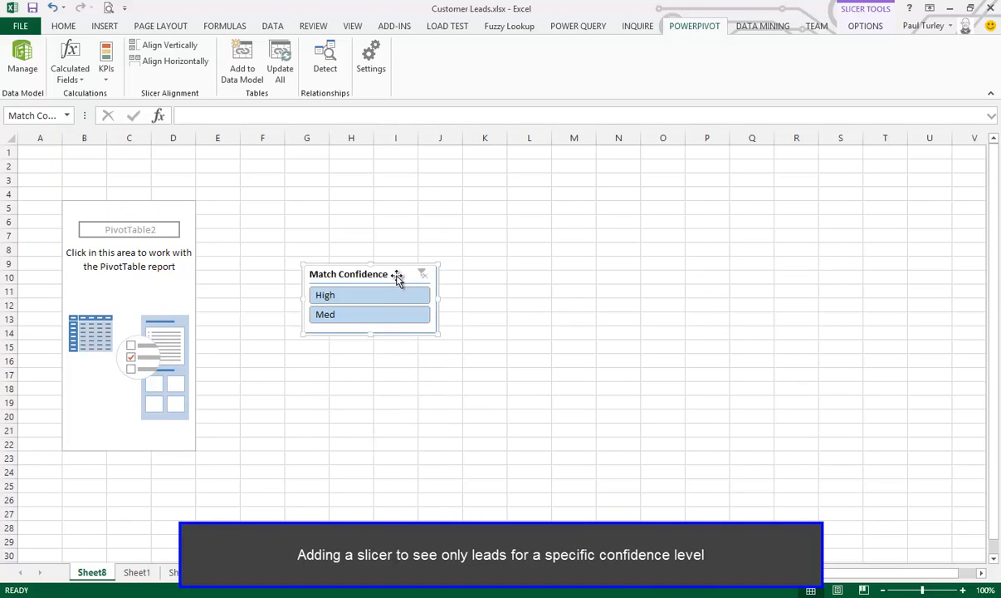
pyautogui.moveTo(397, 279); pyautogui.dragTo(379, 158)
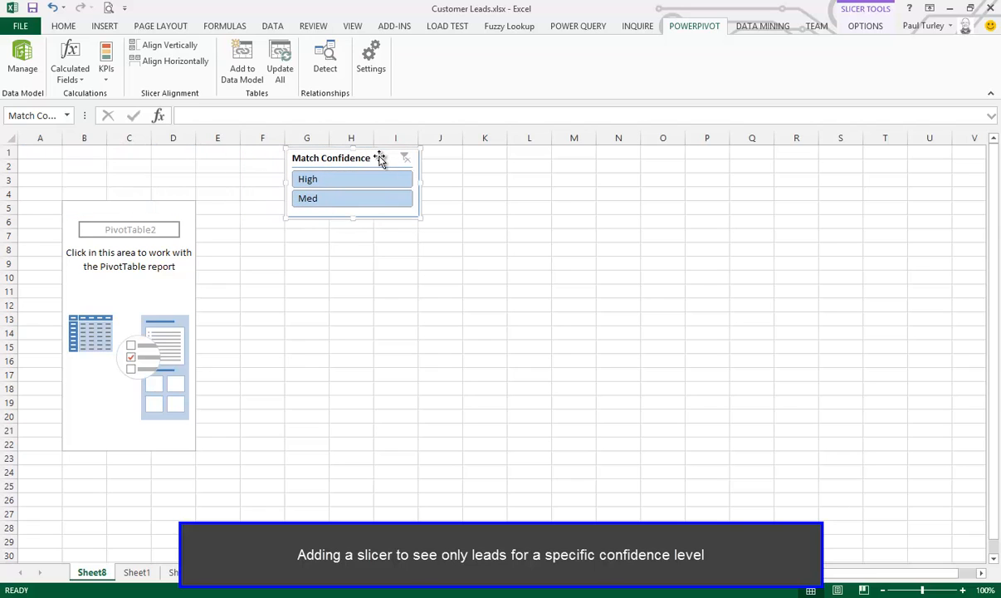
# Format the slicer with two button columns, the light orange style and a height of about 0.75"
pyautogui.click(864, 25)
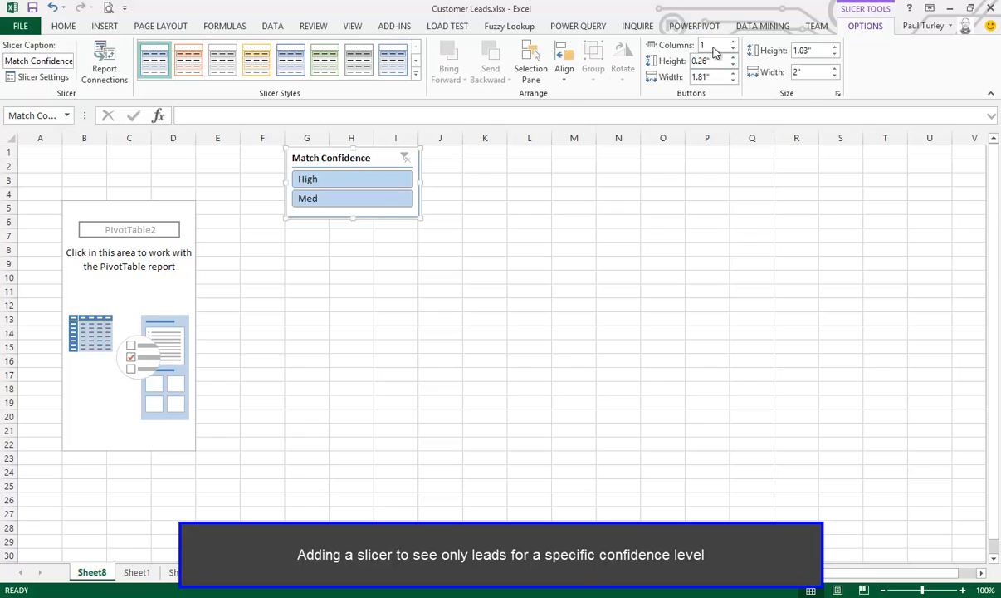
pyautogui.press('Return')
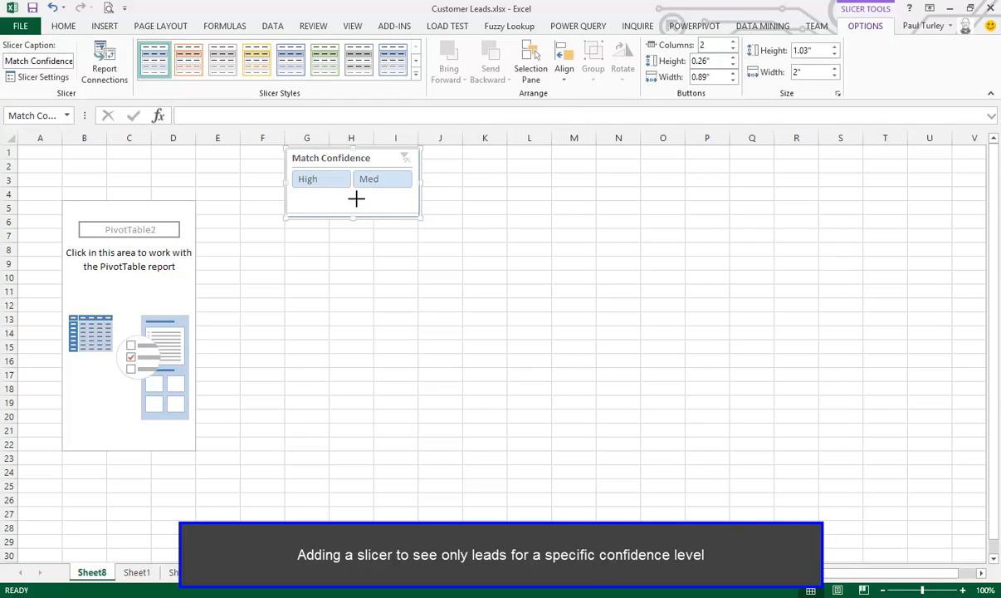
pyautogui.moveTo(360, 192); pyautogui.dragTo(360, 194)
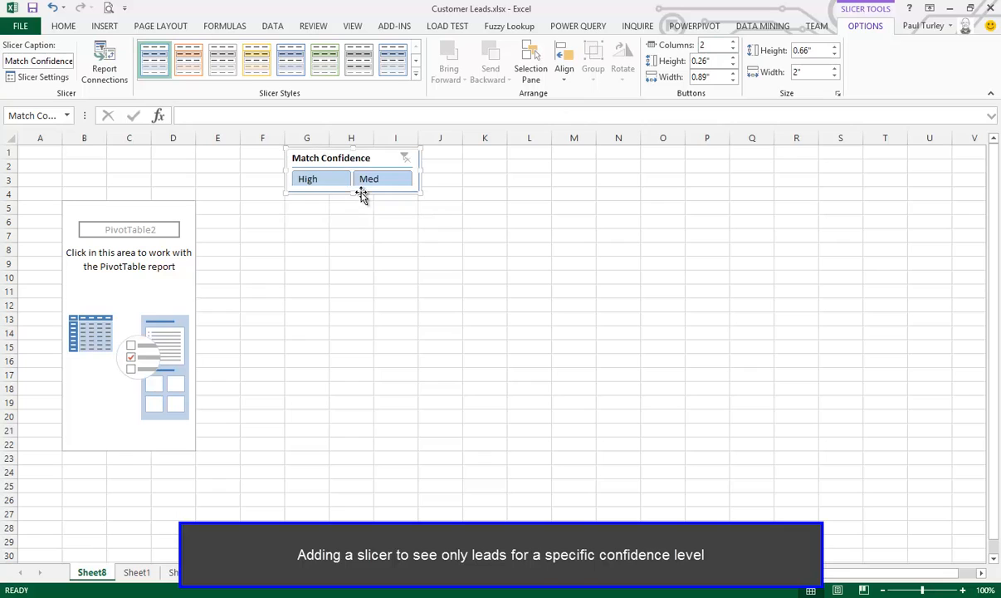
pyautogui.click(190, 66)
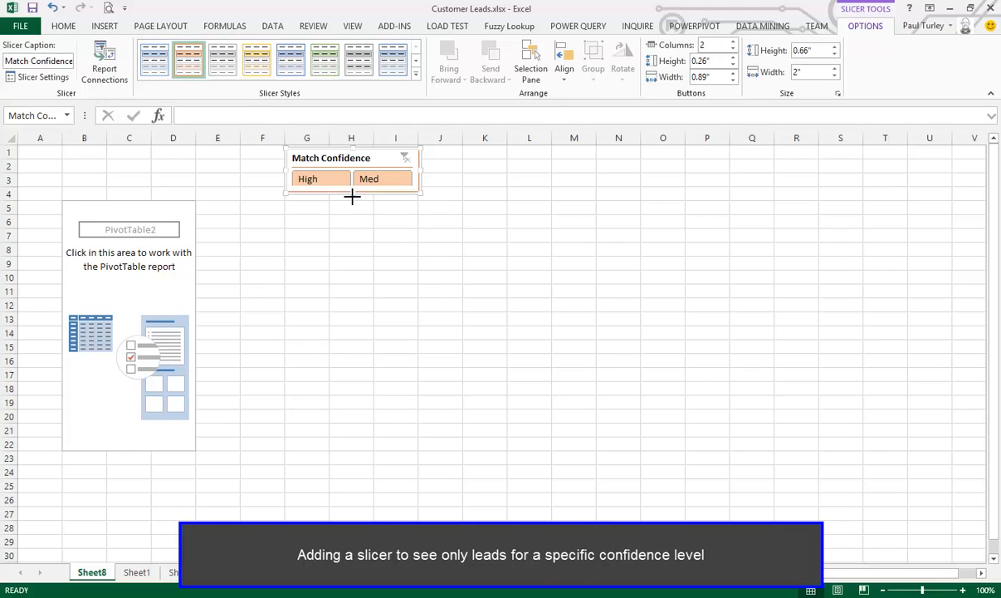
pyautogui.moveTo(352, 196); pyautogui.dragTo(353, 201)
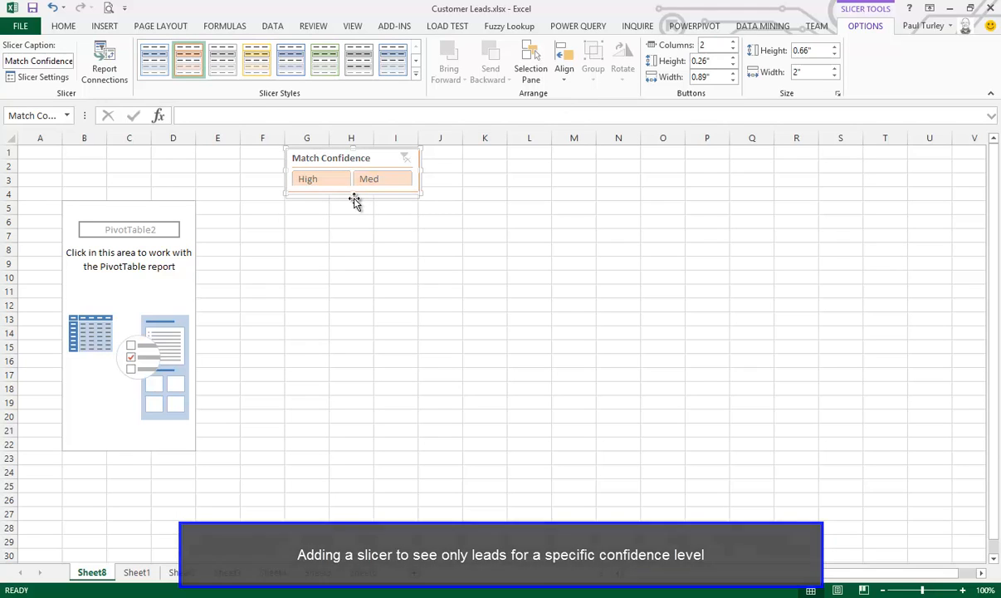
# Enter the report title "Customer Leads Verified" in cell B3 above the PivotTable
pyautogui.click(72, 180)
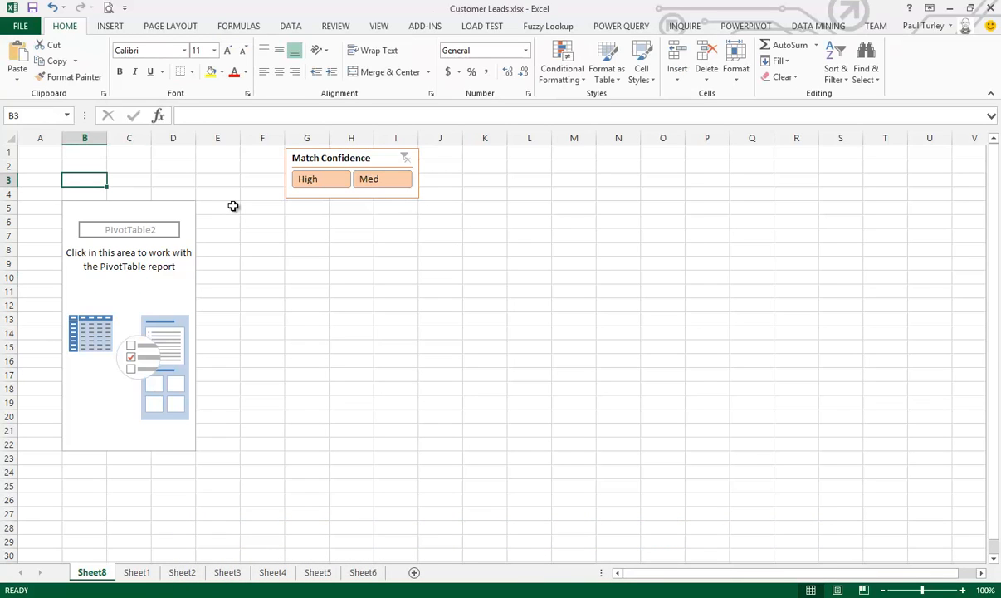
pyautogui.click(195, 115)
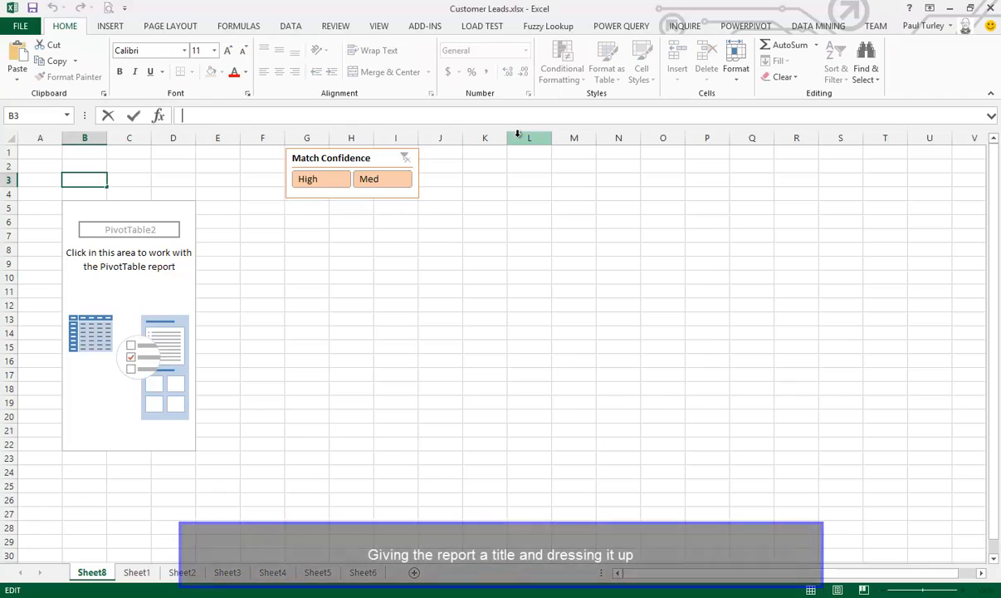
pyautogui.write('Custo')
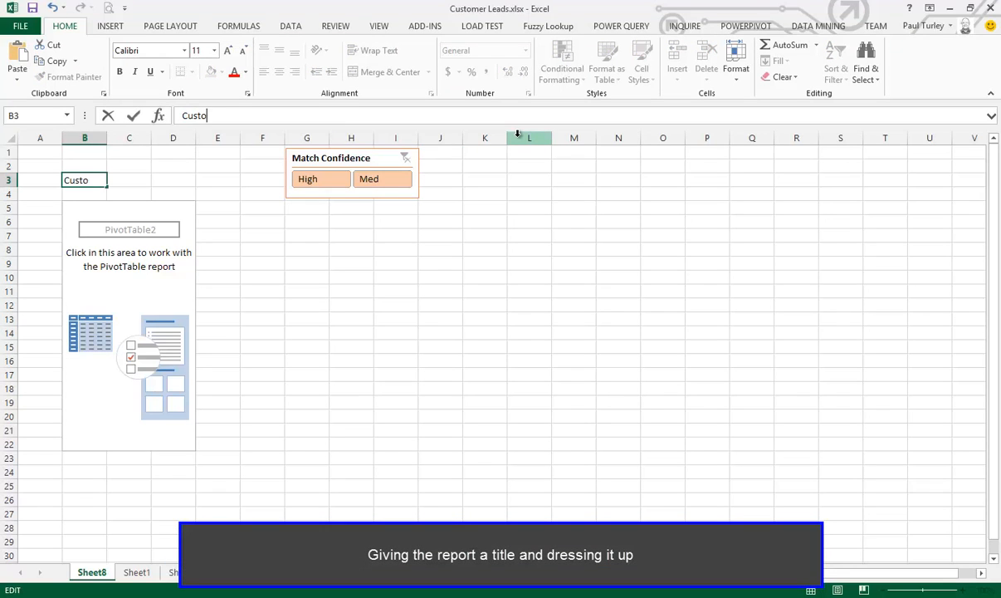
pyautogui.write('mer Leads')
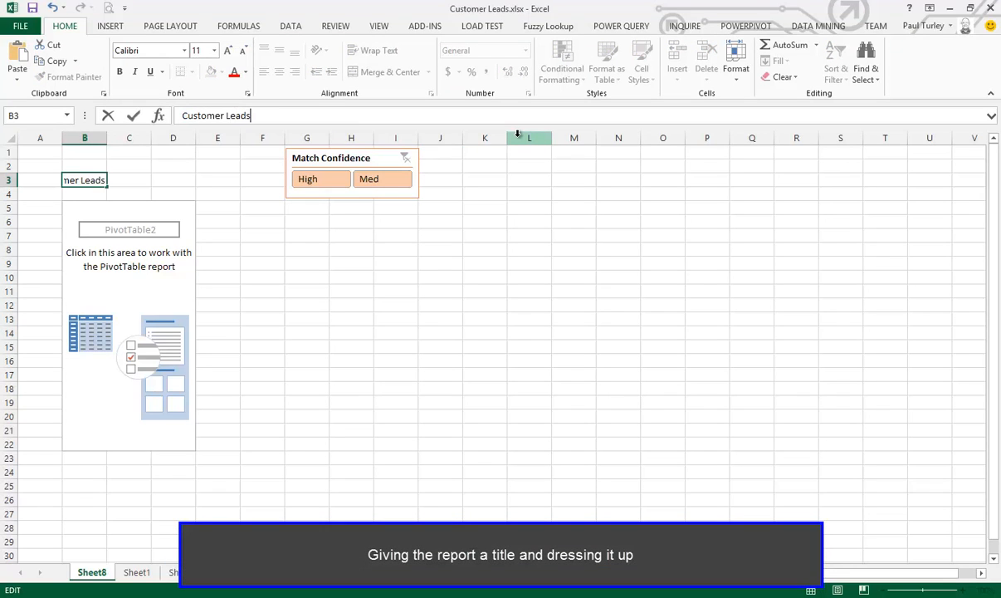
pyautogui.write(' Verifie')
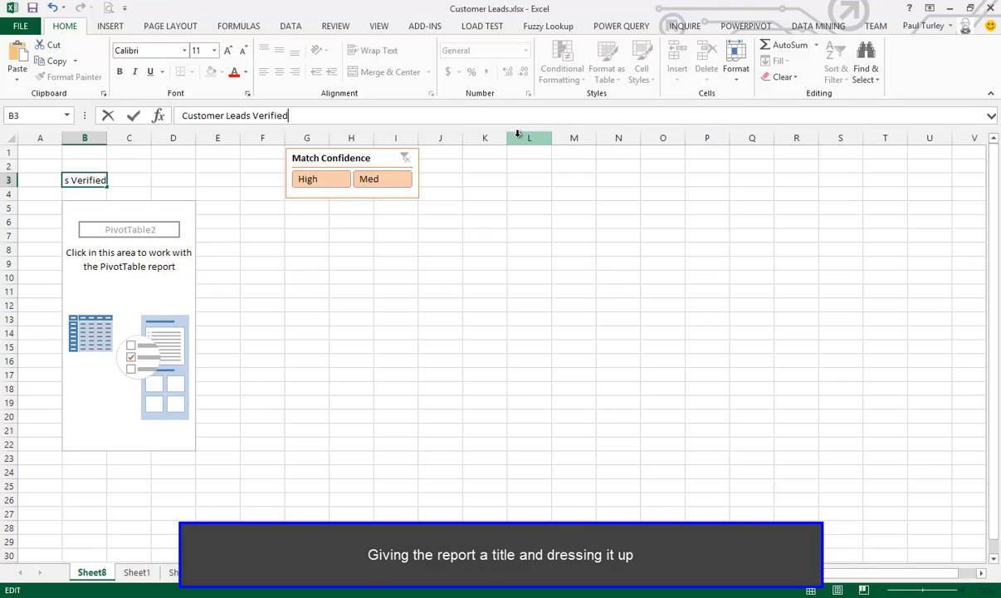
pyautogui.write('d')
pyautogui.press('Return')
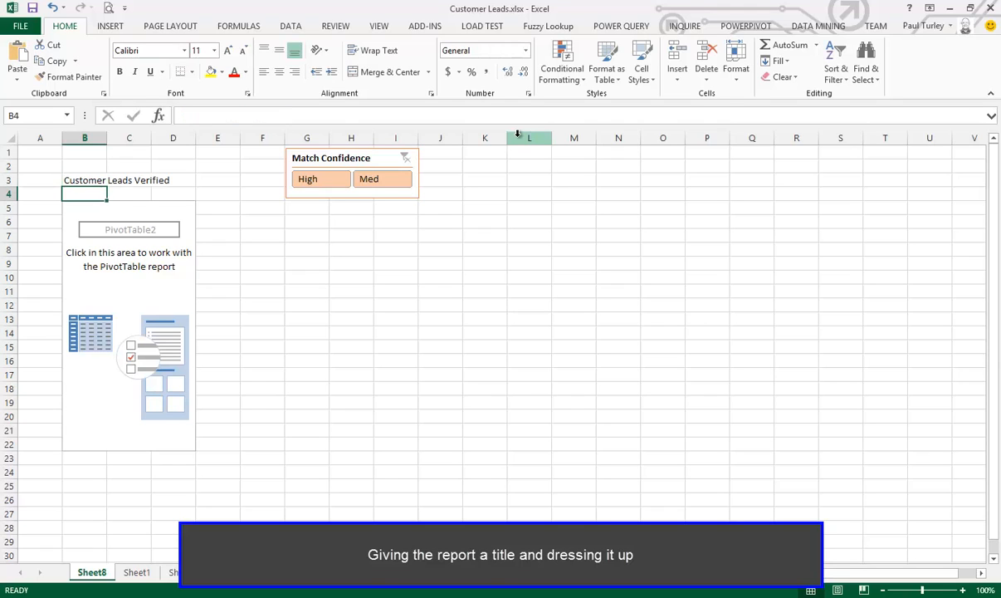
# Format the report title in cell B3 as 16-point bold text
pyautogui.click(98, 183)
pyautogui.click(227, 51)
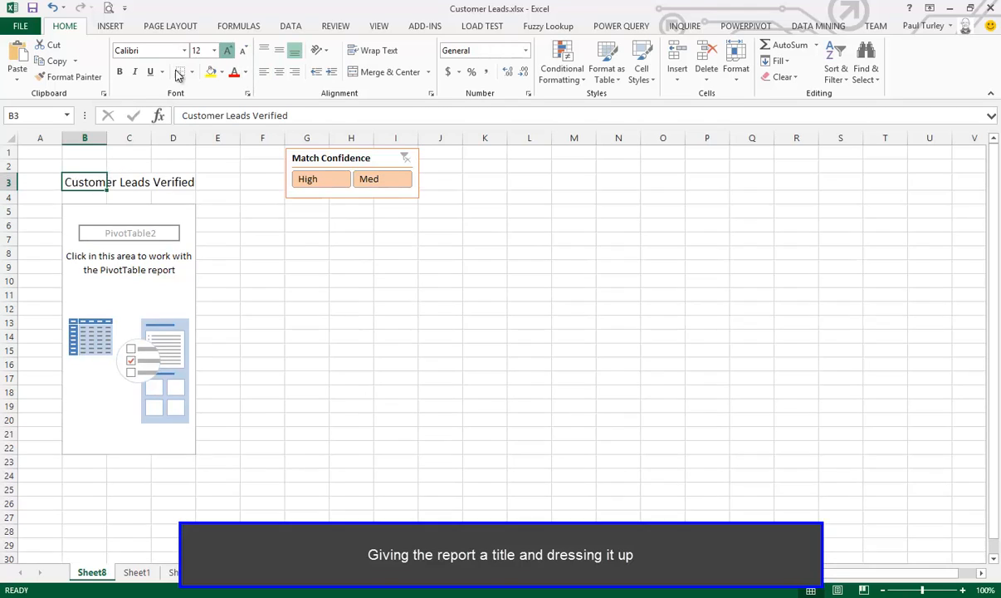
pyautogui.click(119, 71)
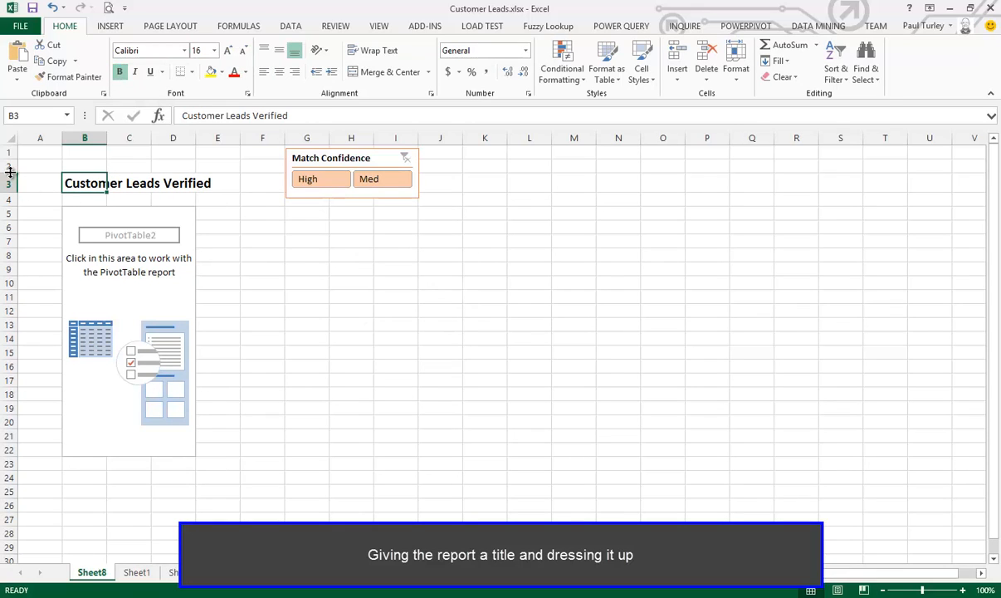
# Make row 2 taller, place the Match Confidence slicer above the title over columns B to D, and shrink row 4 to a thin gap
pyautogui.moveTo(10, 170); pyautogui.dragTo(9, 186)
pyautogui.moveTo(337, 160); pyautogui.dragTo(112, 151)
pyautogui.moveTo(11, 190); pyautogui.dragTo(17, 205)
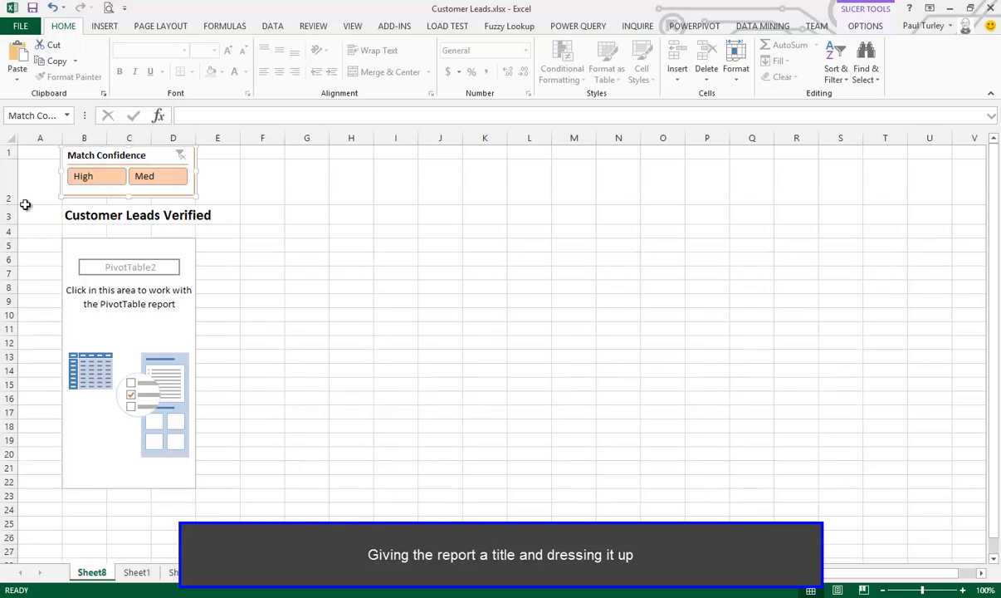
pyautogui.click(125, 245)
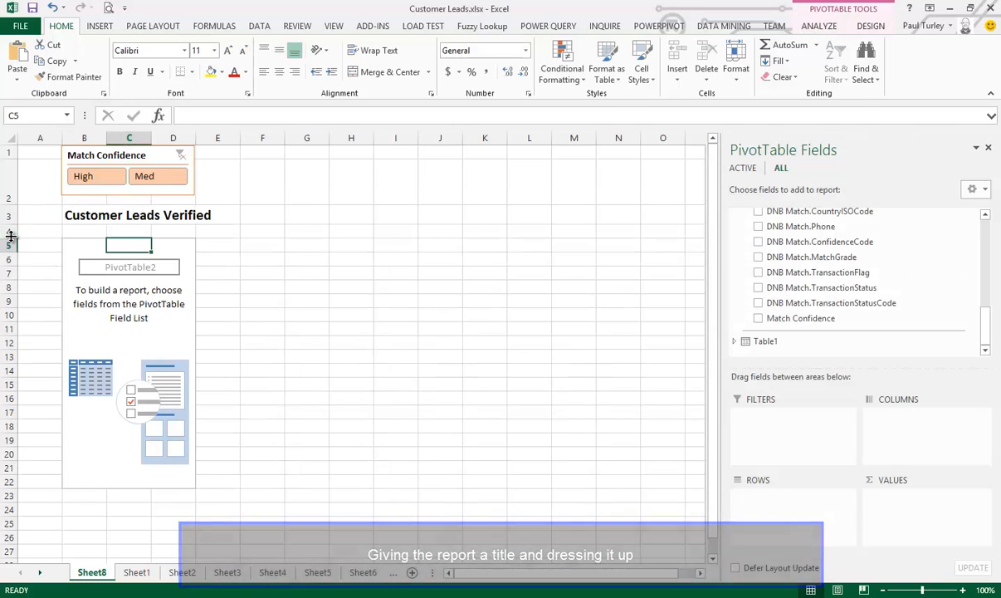
pyautogui.moveTo(11, 236); pyautogui.dragTo(10, 230)
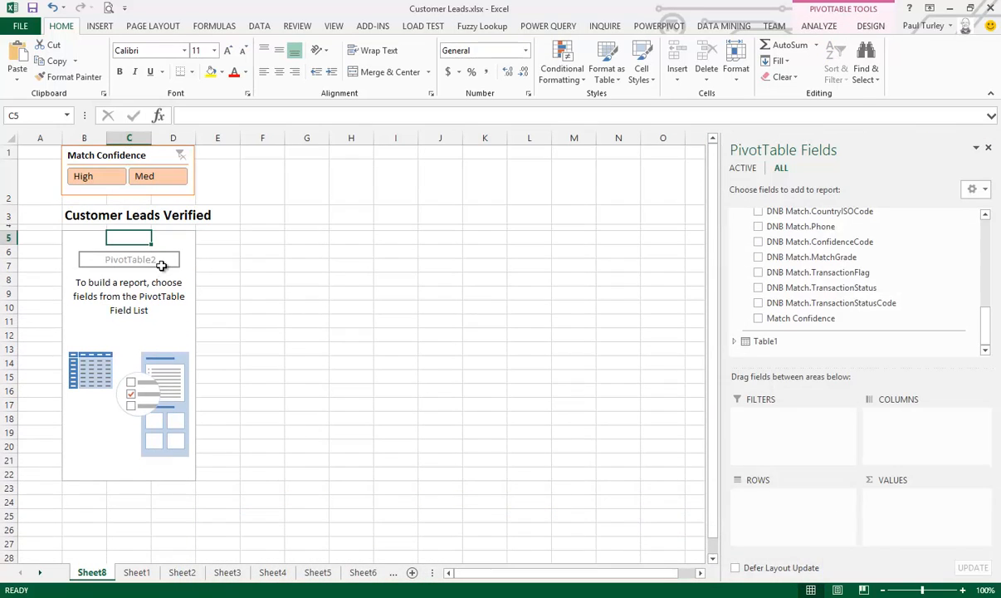
# Add the DNB Match.Company and DNB Match.Phone fields of the Leads table to the PivotTable rows
pyautogui.click(176, 241)
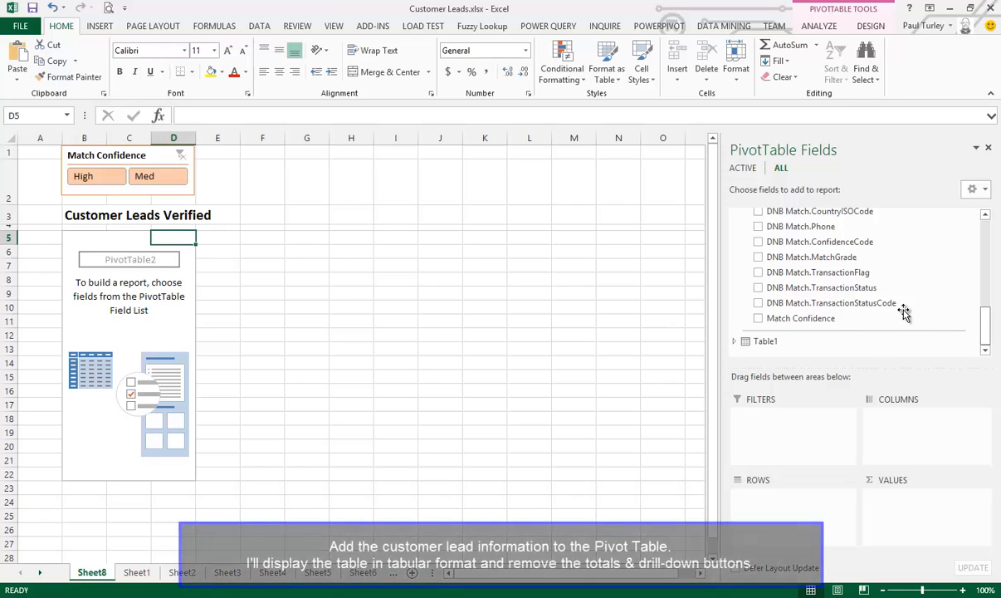
pyautogui.moveTo(986, 315); pyautogui.dragTo(988, 232)
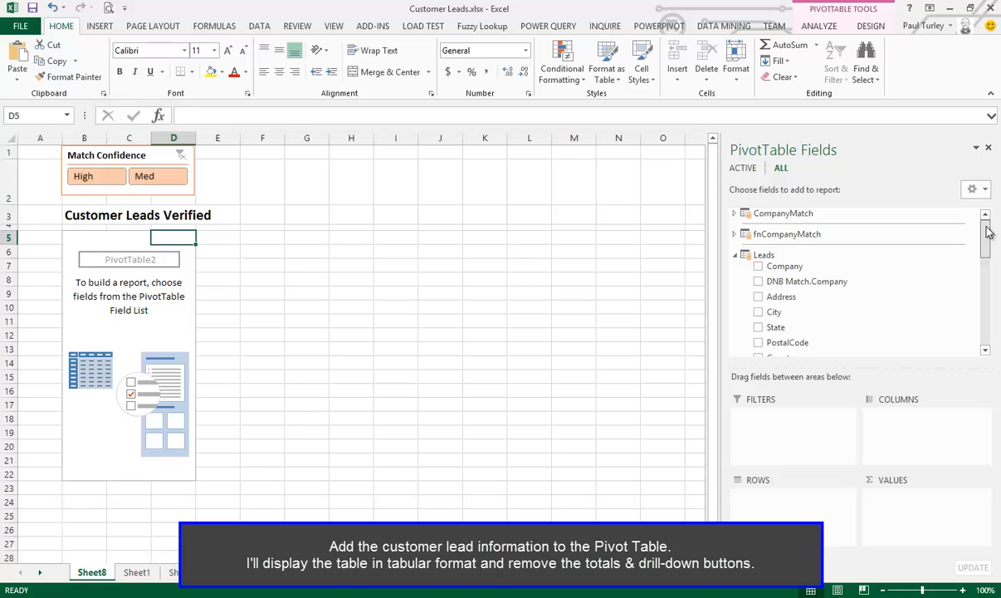
pyautogui.click(758, 283)
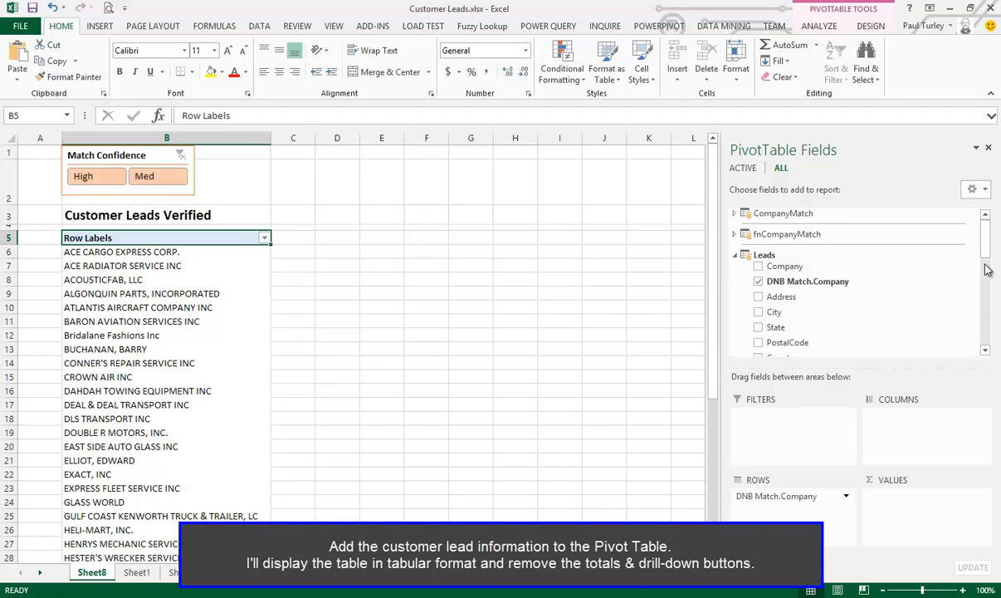
pyautogui.moveTo(986, 239); pyautogui.dragTo(987, 331)
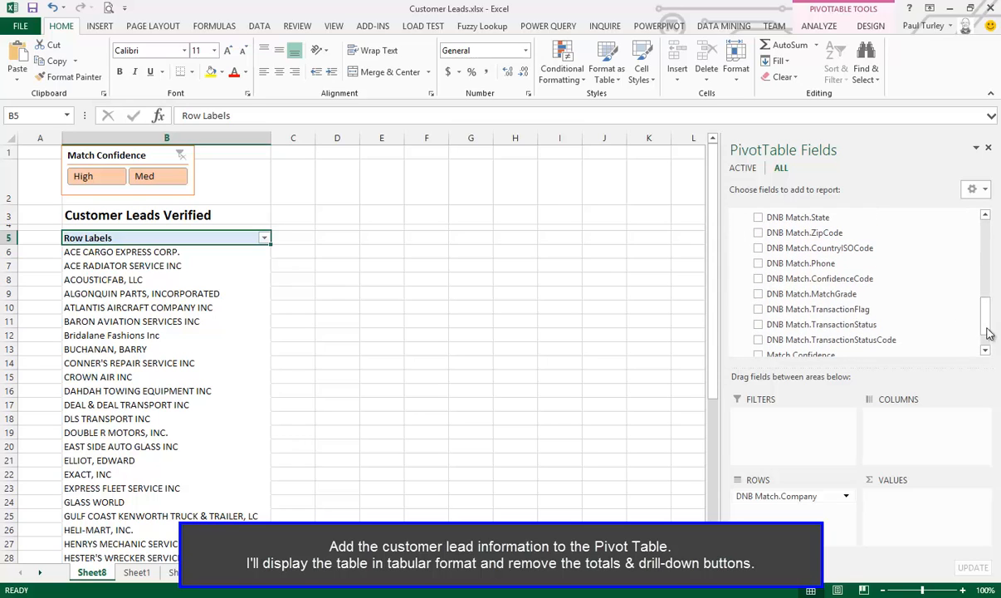
pyautogui.click(758, 264)
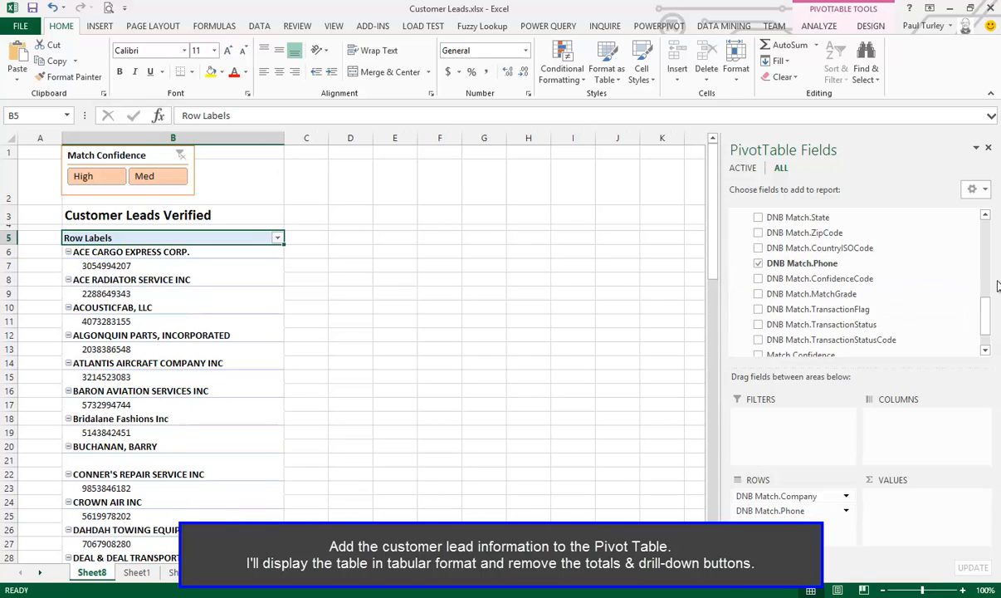
# Add the DNB Match.Address, DNB Match.City, DNB Match.State and DNB Match.ZipCode fields to the PivotTable rows
pyautogui.moveTo(987, 313); pyautogui.dragTo(990, 282)
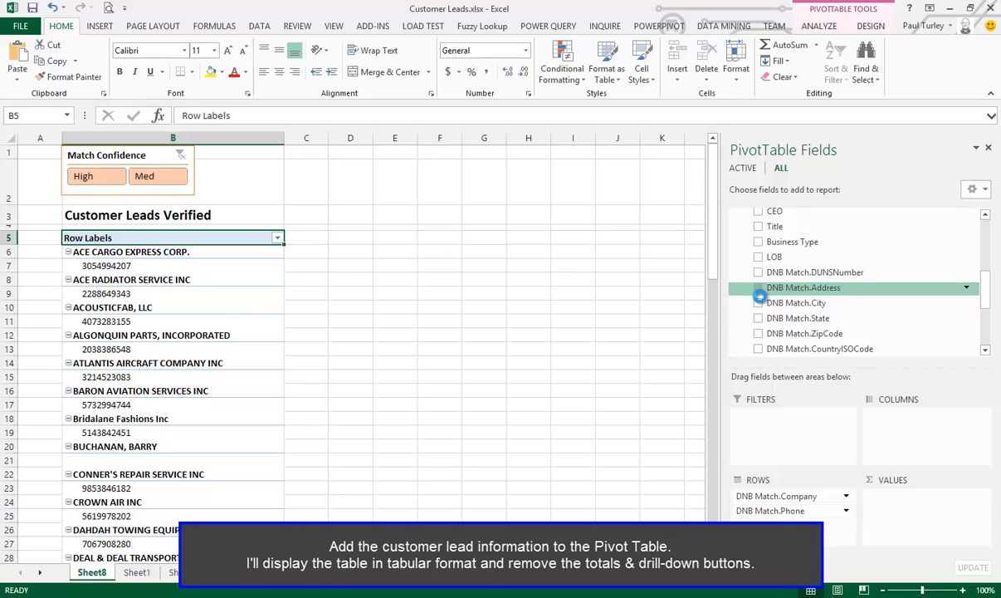
pyautogui.click(759, 291)
pyautogui.click(759, 304)
pyautogui.click(759, 319)
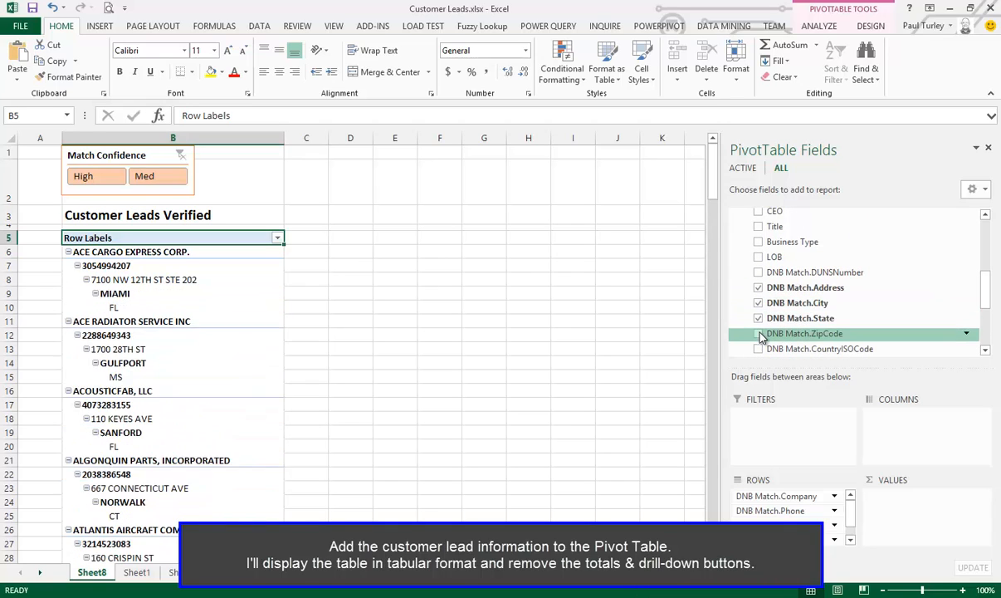
pyautogui.click(758, 333)
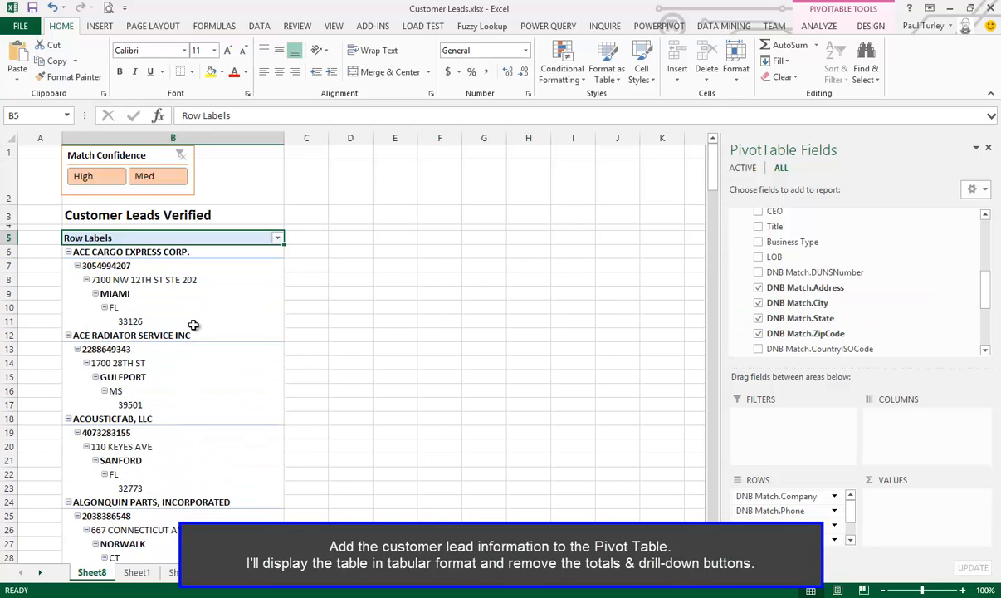
# Show the PivotTable in tabular form with grand totals and subtotals turned off
pyautogui.click(232, 288)
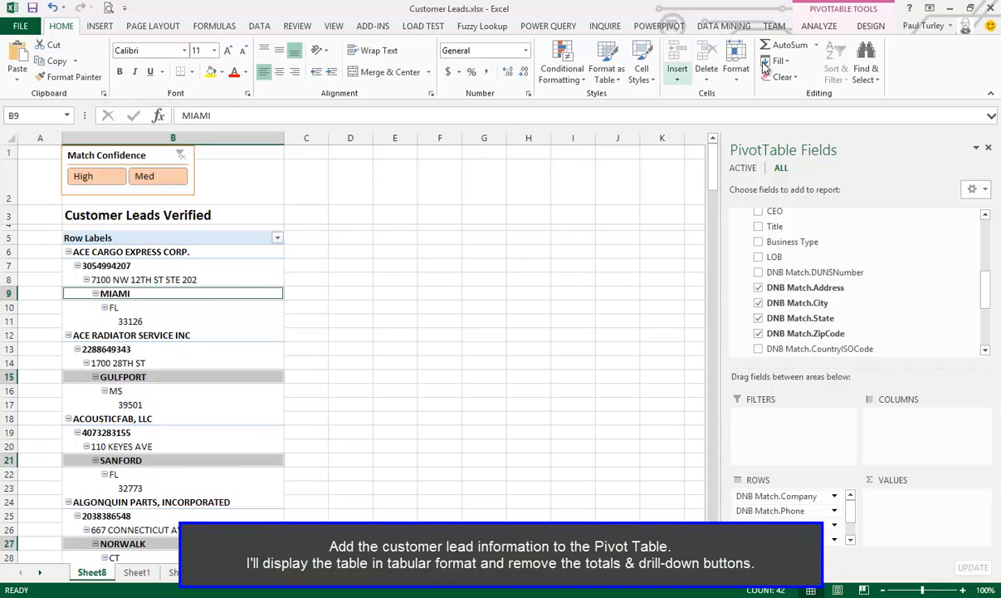
pyautogui.click(870, 27)
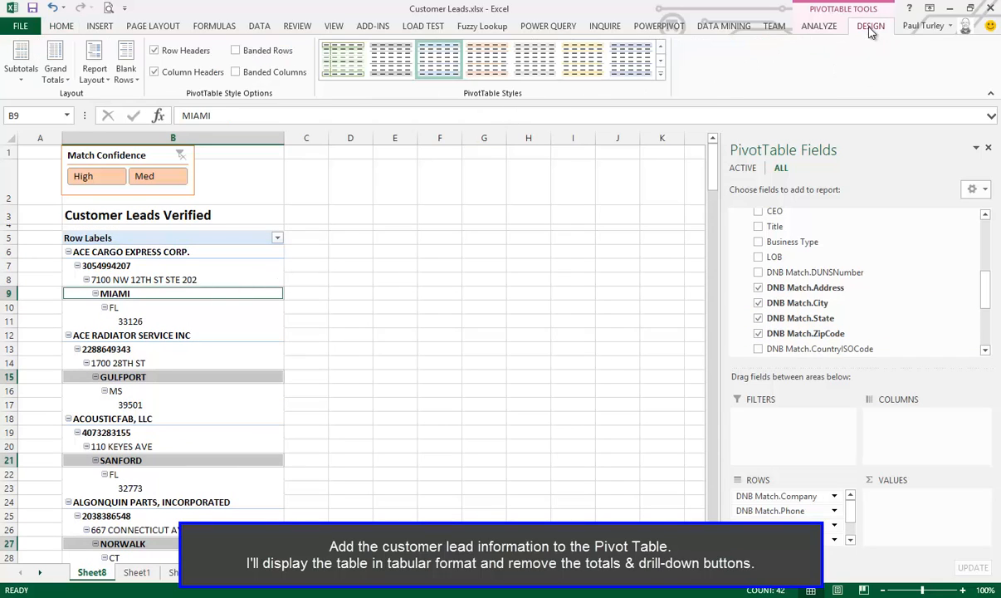
pyautogui.click(102, 83)
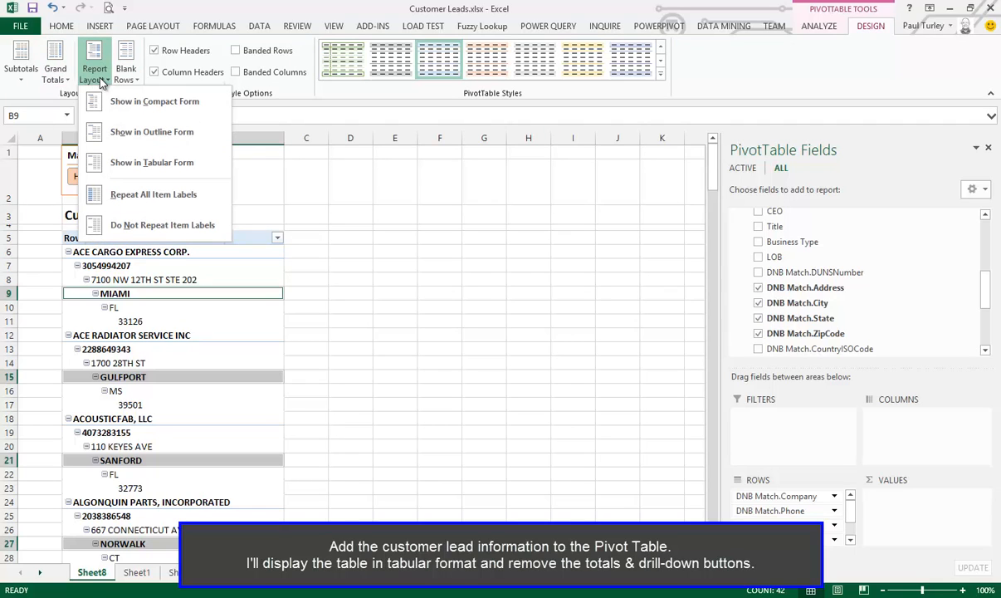
pyautogui.click(142, 169)
pyautogui.click(56, 73)
pyautogui.click(67, 98)
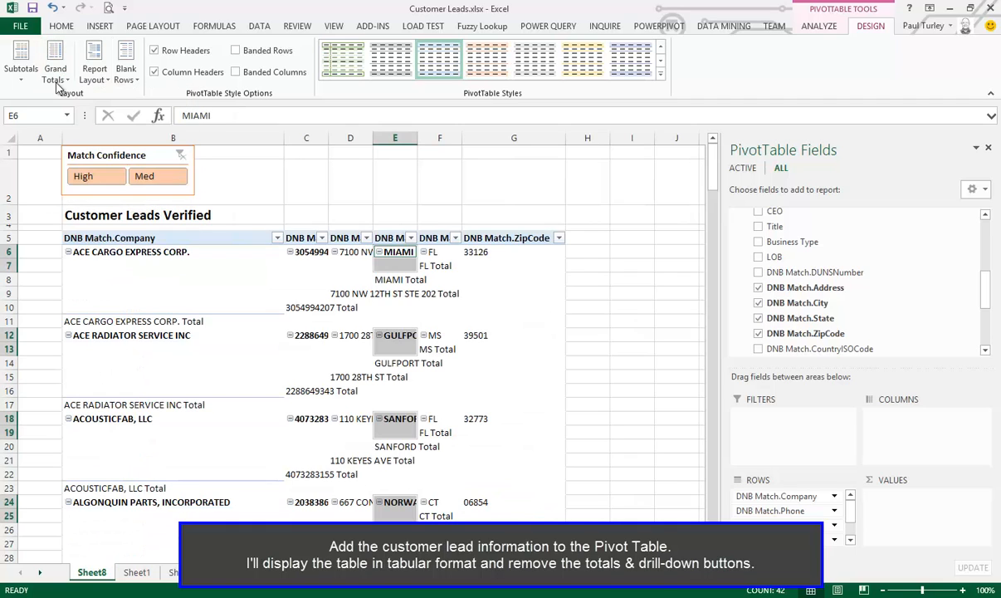
pyautogui.click(23, 73)
pyautogui.click(66, 100)
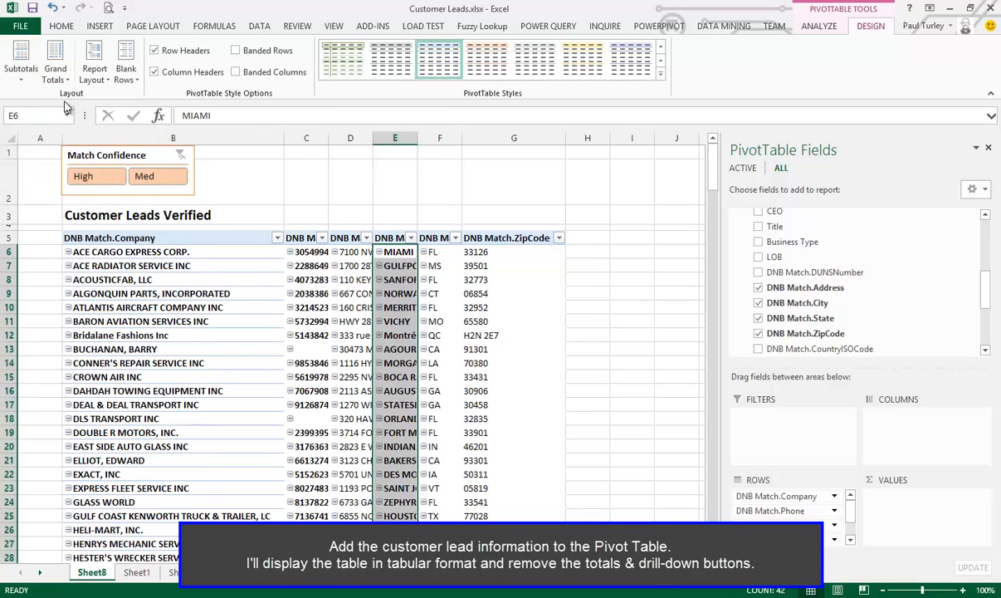
# Widen columns C to G to fit the phone, address, city, state and zip code contents
pyautogui.moveTo(332, 139); pyautogui.dragTo(731, 138)
pyautogui.click(419, 138)
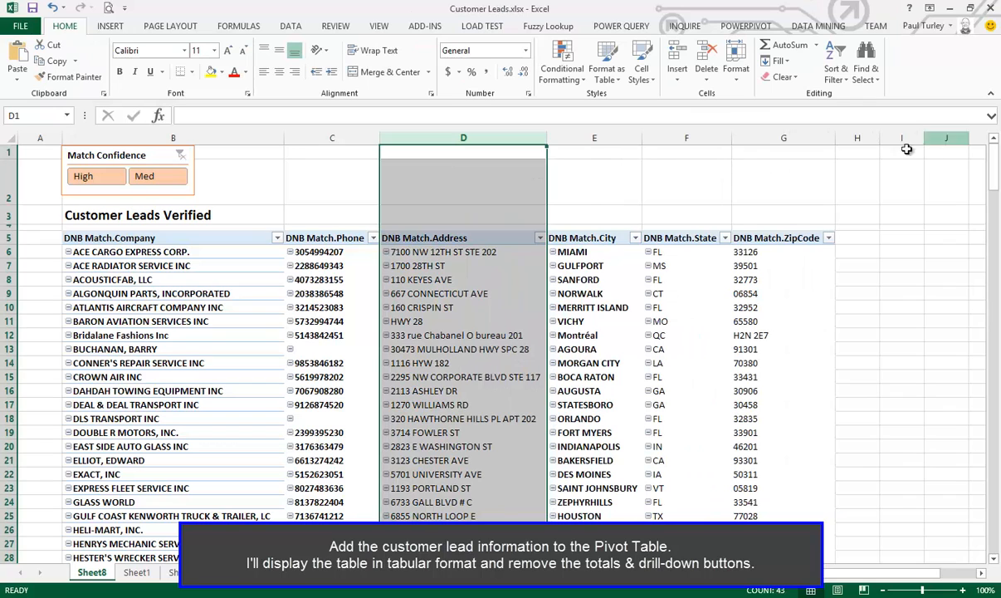
# Turn off the expand/collapse buttons in the display options of the PivotTable
pyautogui.click(173, 358)
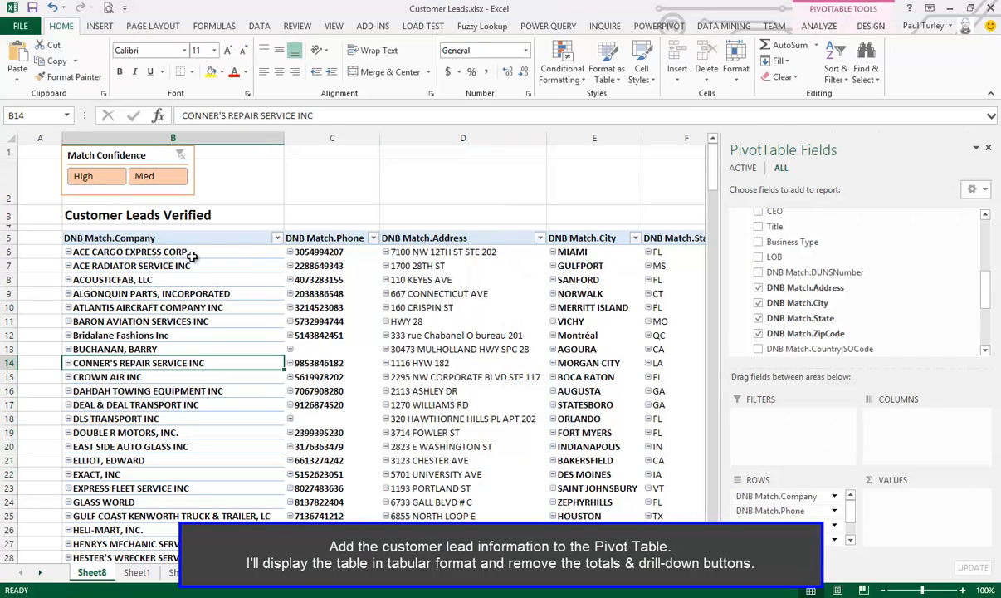
pyautogui.click(194, 259)
pyautogui.rightClick(267, 308)
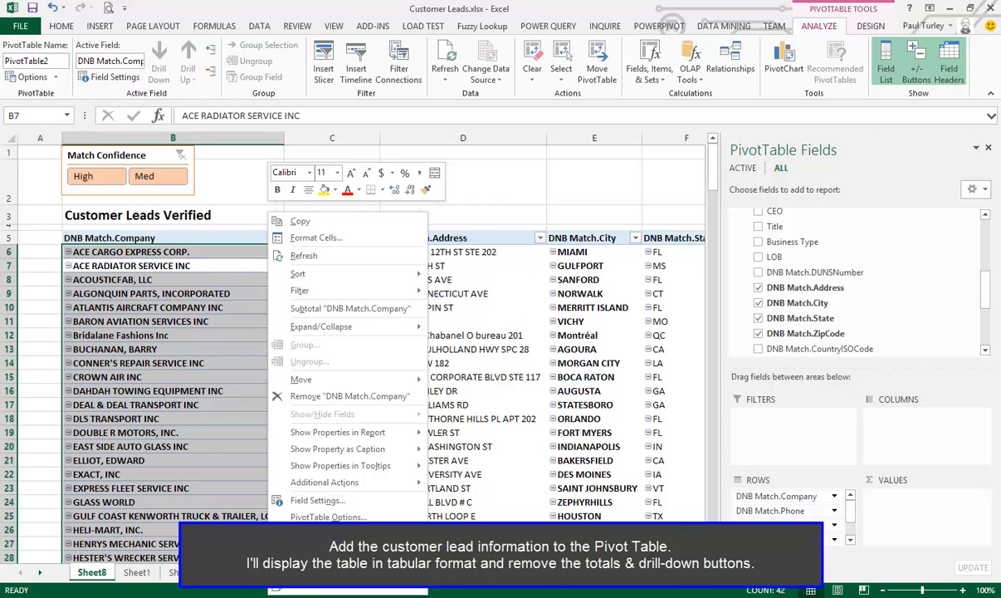
pyautogui.click(351, 520)
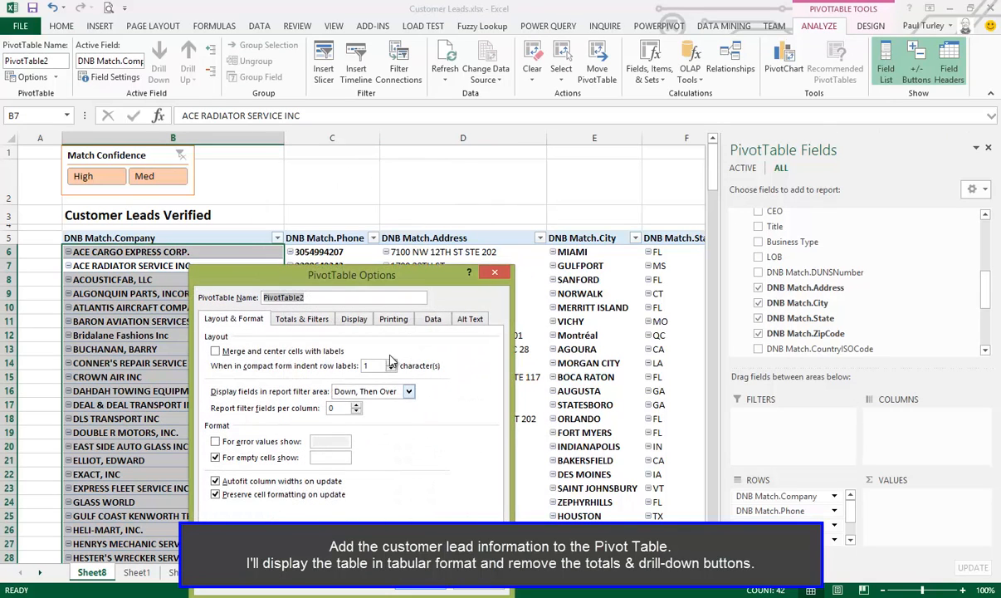
pyautogui.click(355, 321)
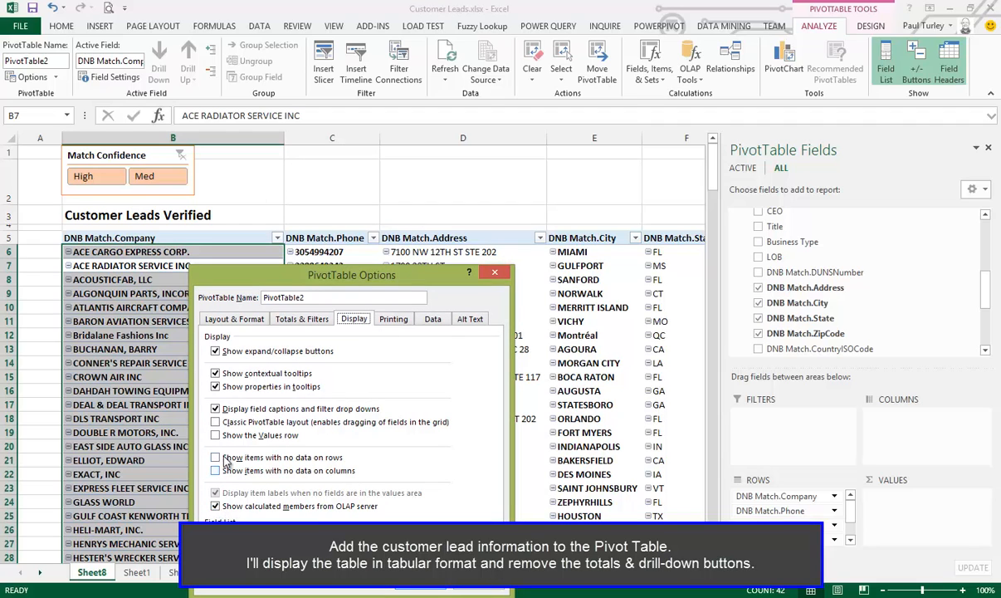
pyautogui.click(216, 351)
pyautogui.click(420, 583)
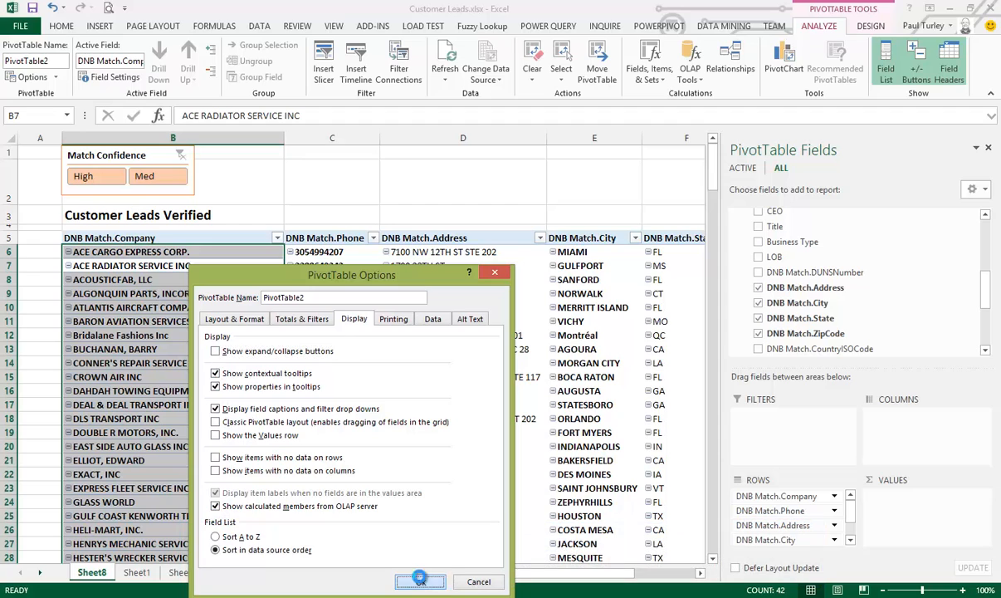
pyautogui.click(371, 372)
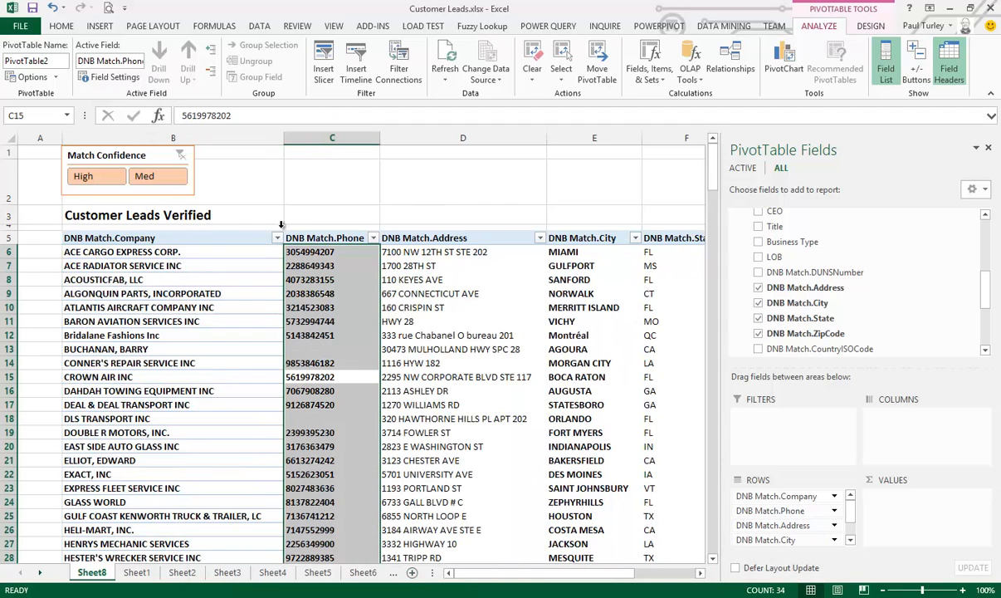
# Filter the report by High match confidence with the slicer, and switch the filter to Med
pyautogui.click(92, 179)
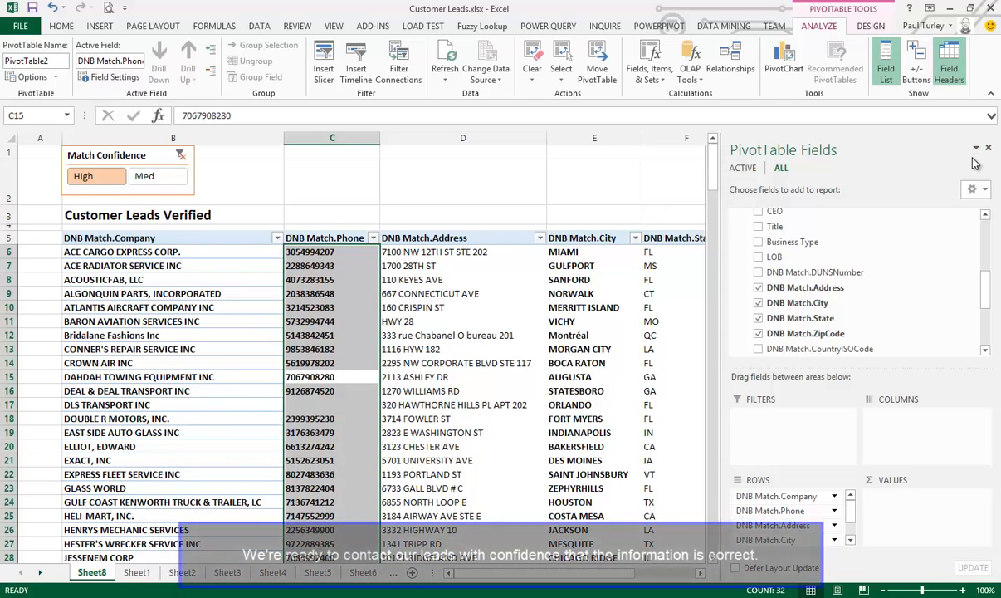
pyautogui.click(492, 183)
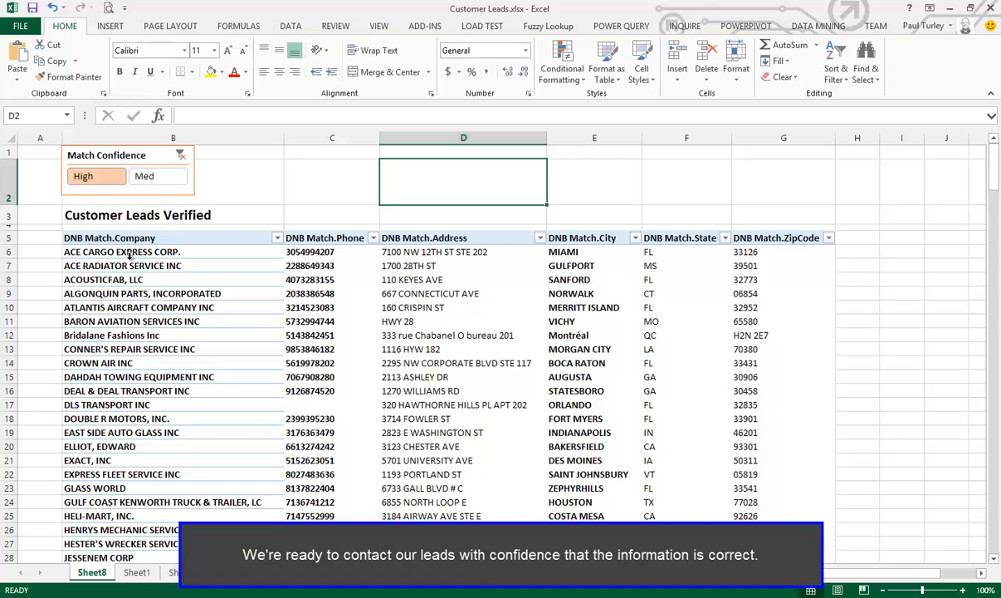
pyautogui.click(145, 177)
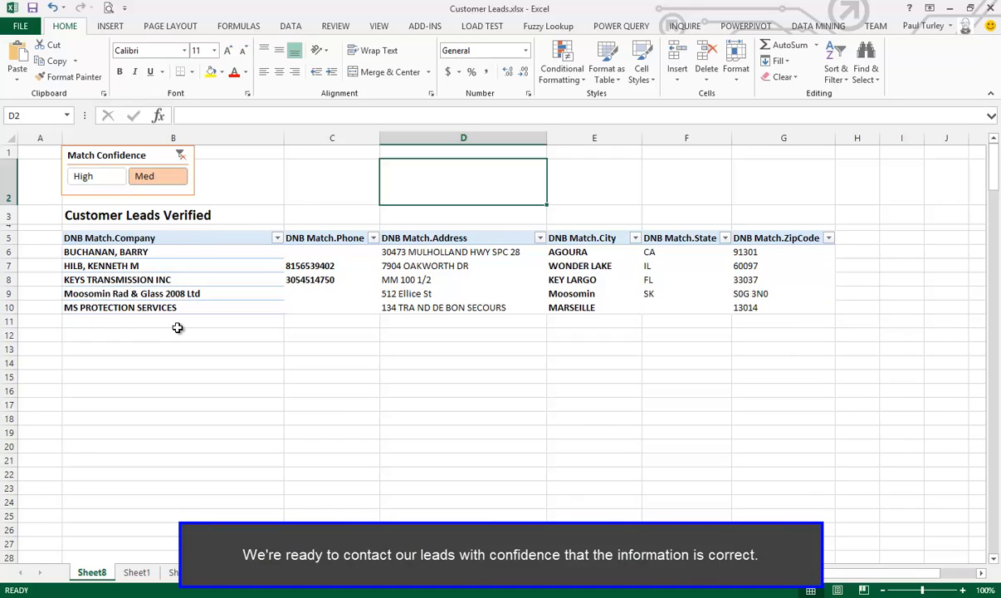